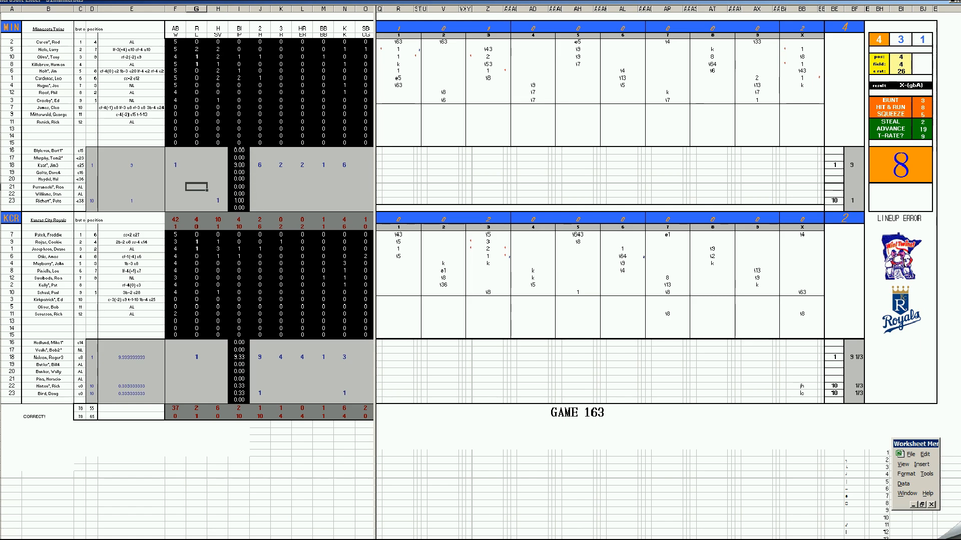
- Close the Game 163 workbook without saving its changes
right_click(261, 538)
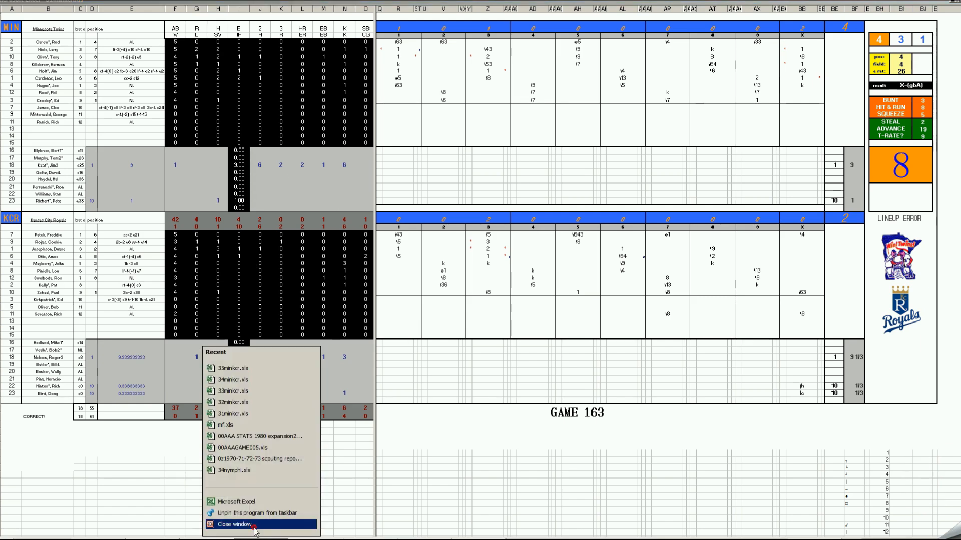
left_click(250, 523)
left_click(481, 300)
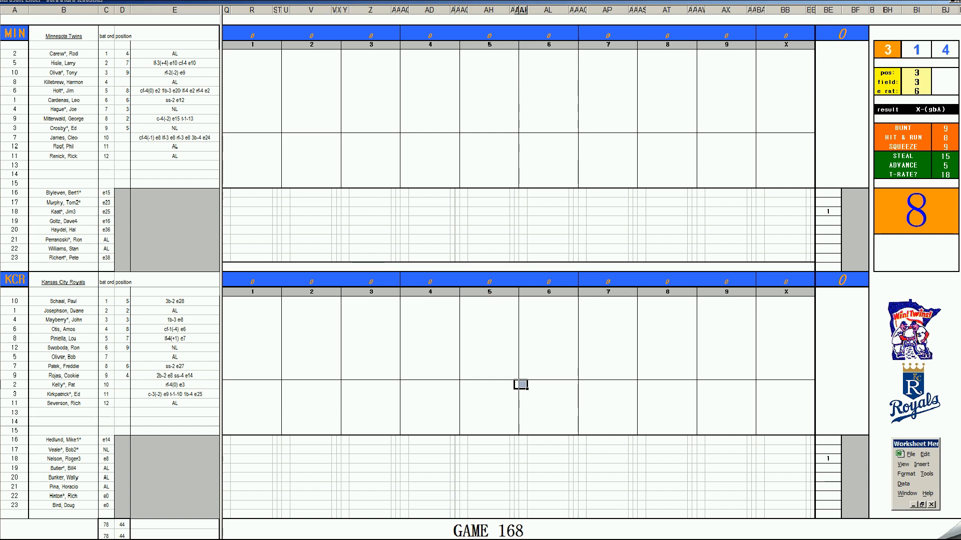
- Switch to the Game 164 scoresheet, look over its box score, and close the workbook without saving
left_click(265, 539)
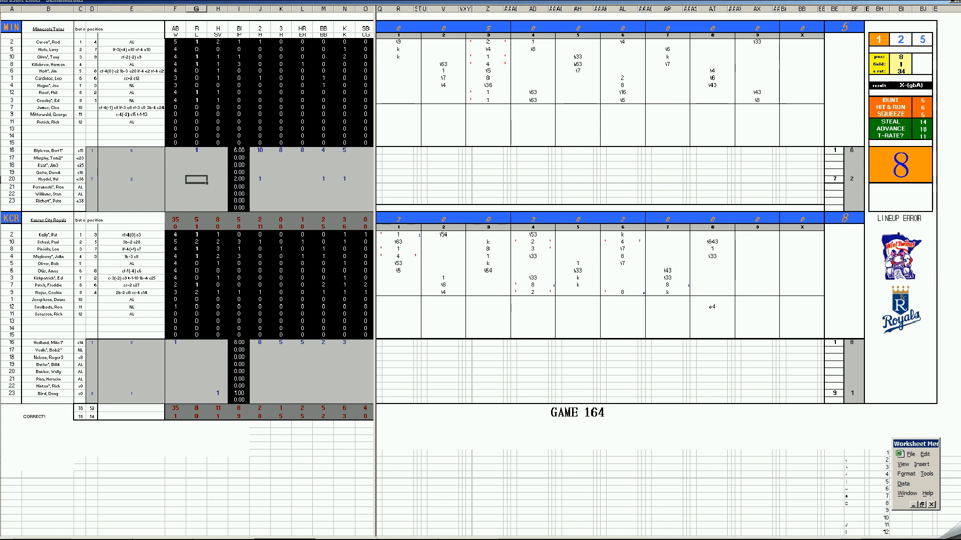
right_click(288, 538)
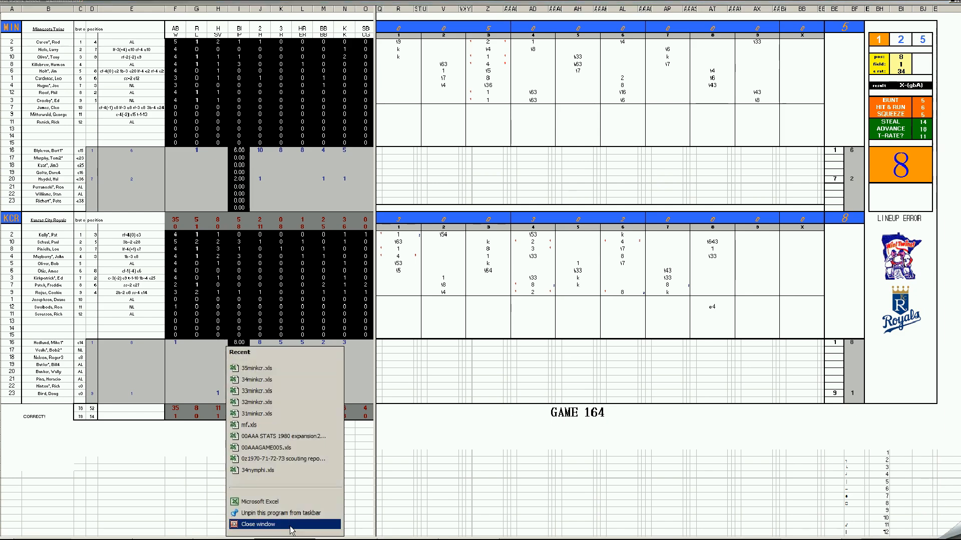
left_click(291, 526)
left_click(482, 300)
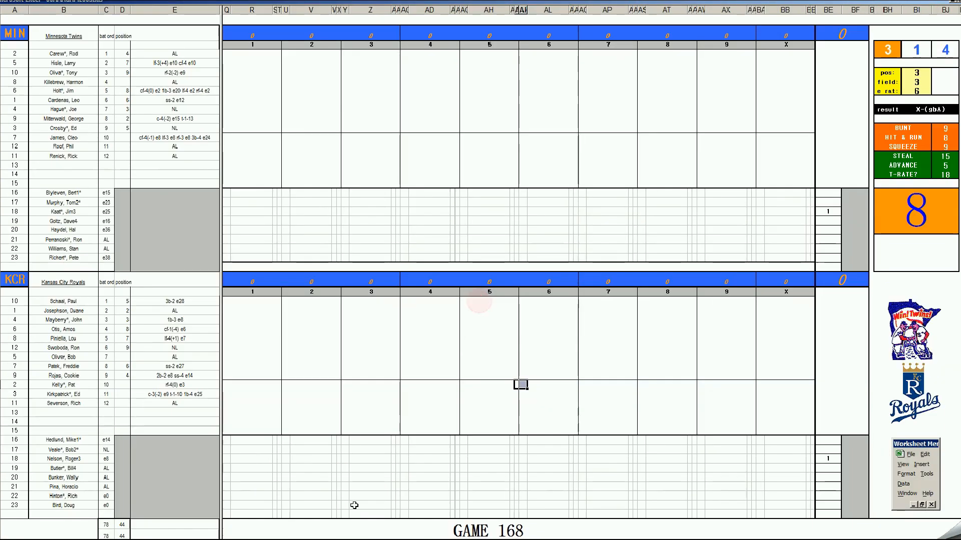
- Review the Game 165 plays in Minnesota's ninth inning and Kansas City's extra inning, and close 33minkcr.xls without saving
left_click(299, 532)
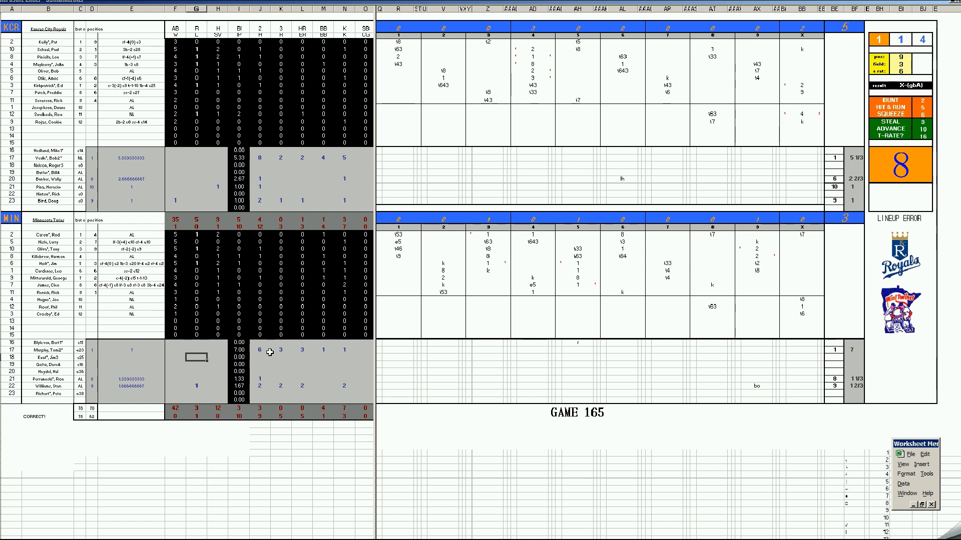
left_click(758, 257)
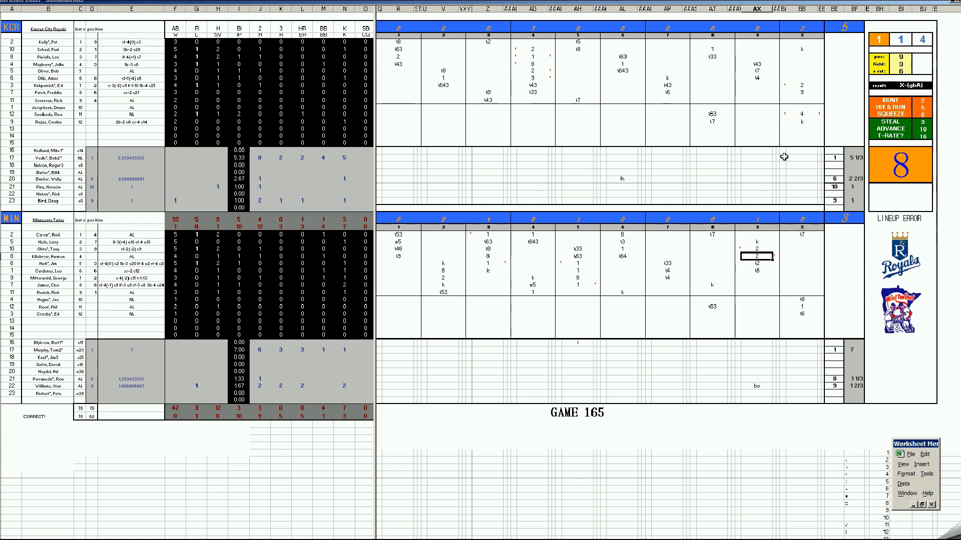
left_click(803, 116)
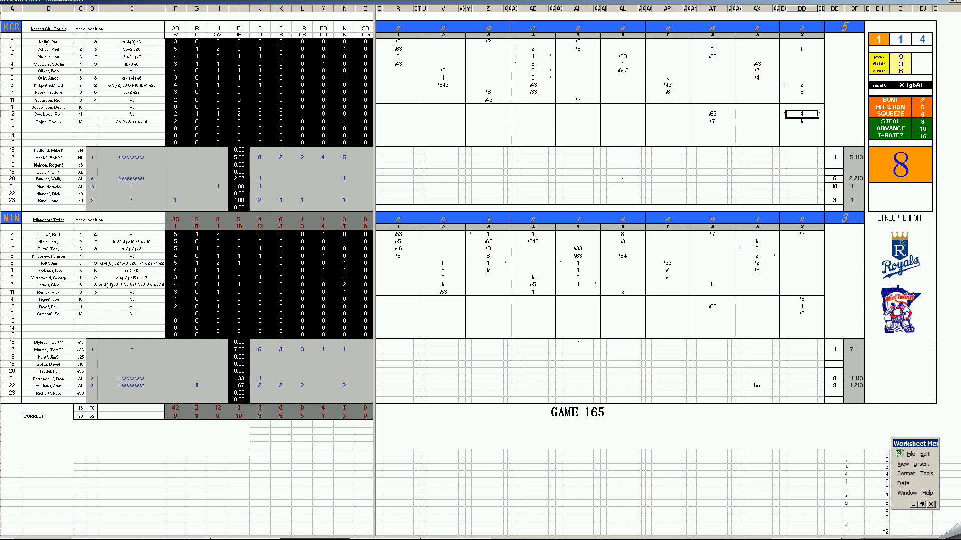
right_click(290, 539)
left_click(287, 532)
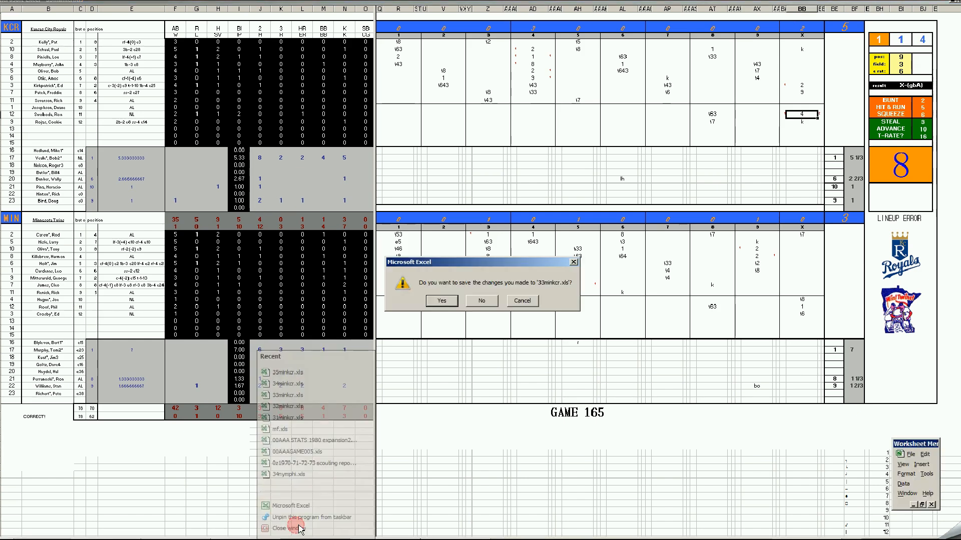
left_click(481, 301)
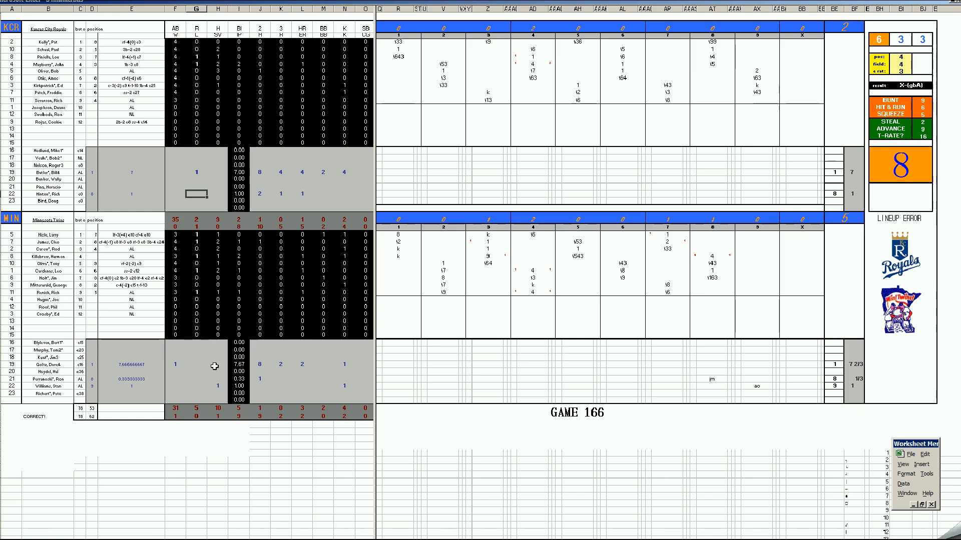
- Review Game 166's Minnesota starter line, the fourth-inning home runs and Minnesota's eighth-inning home run, and close the workbook
left_click(184, 368)
left_click(532, 65)
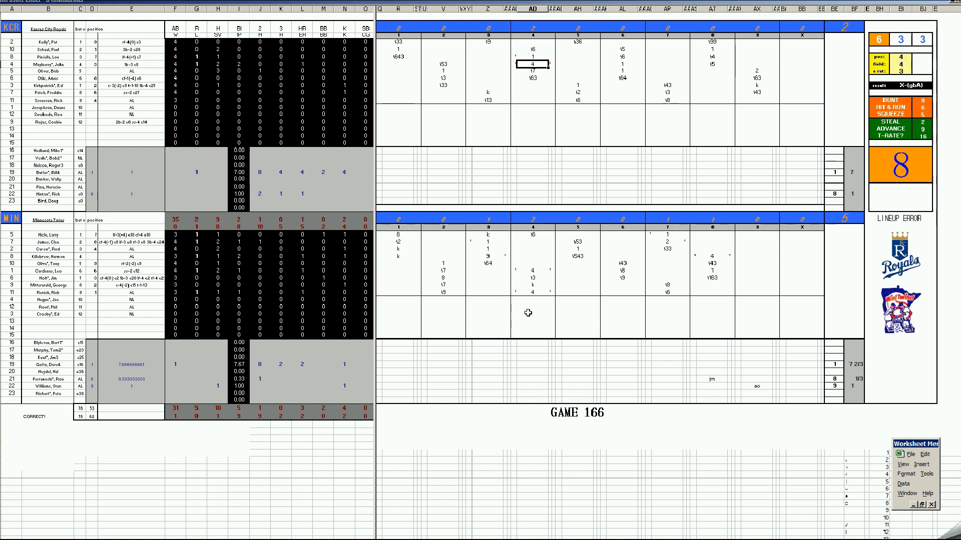
left_click(531, 273)
left_click(531, 293)
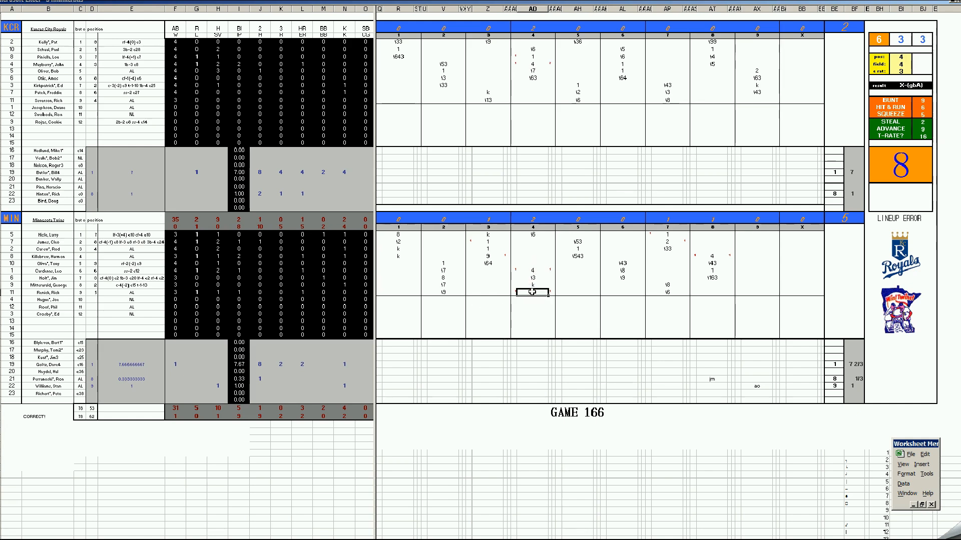
left_click(712, 256)
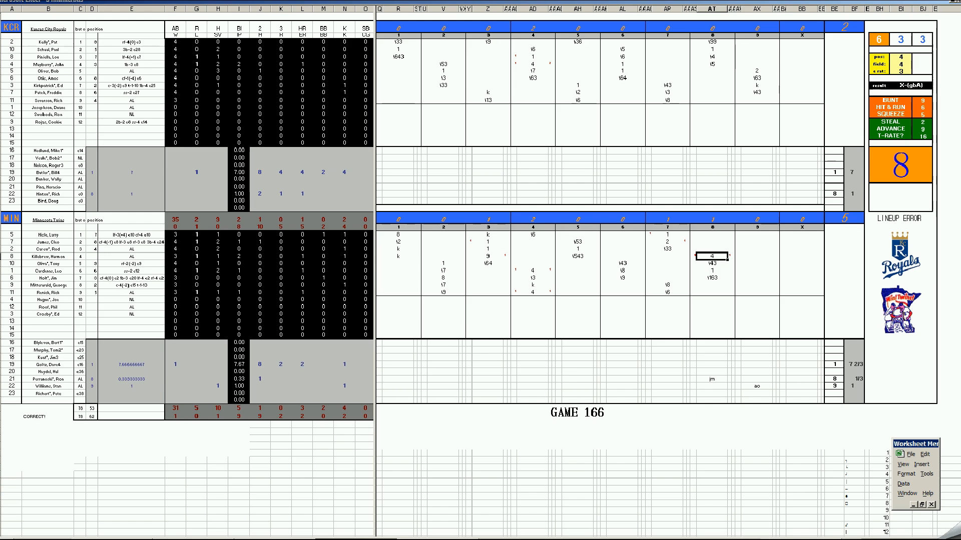
right_click(356, 537)
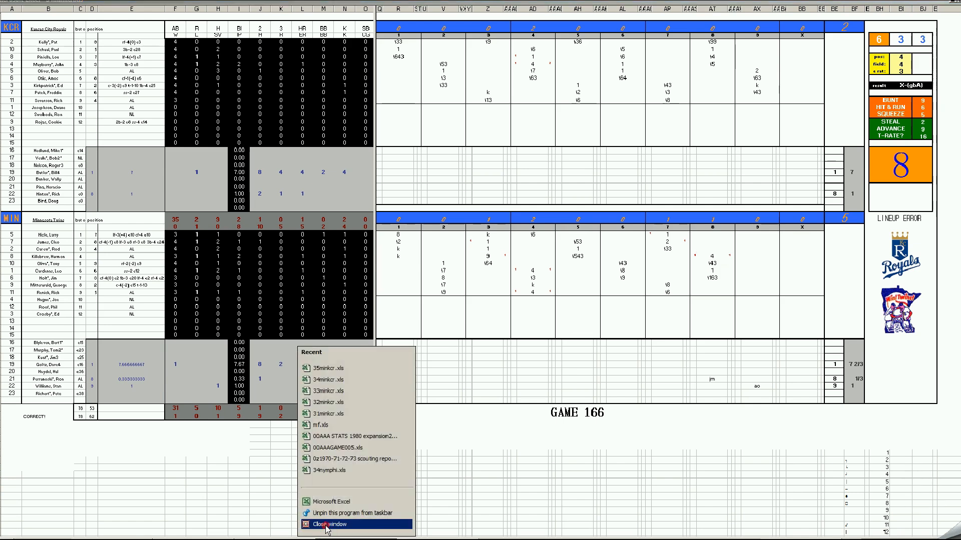
left_click(326, 529)
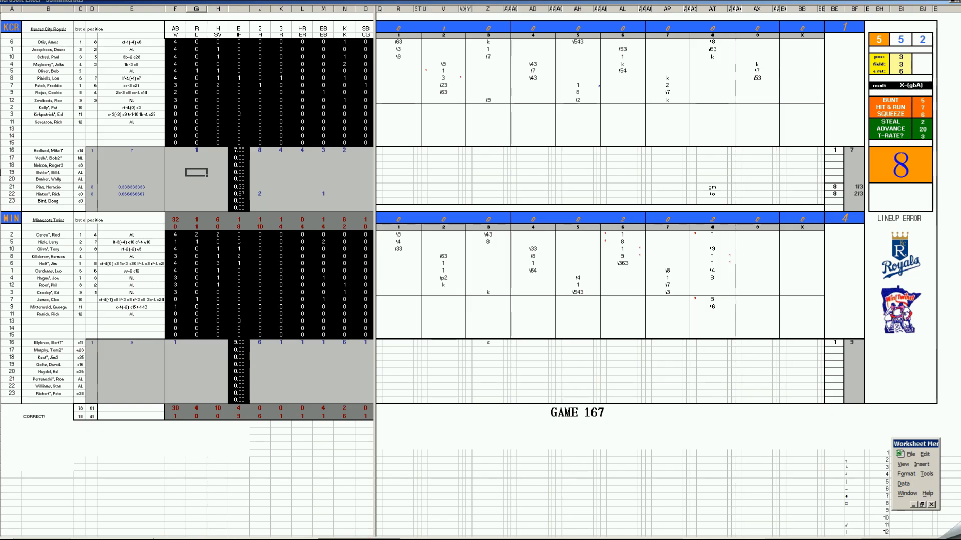
- Close the Game 167 workbook, 35minkcr.xls, without saving its changes
right_click(343, 539)
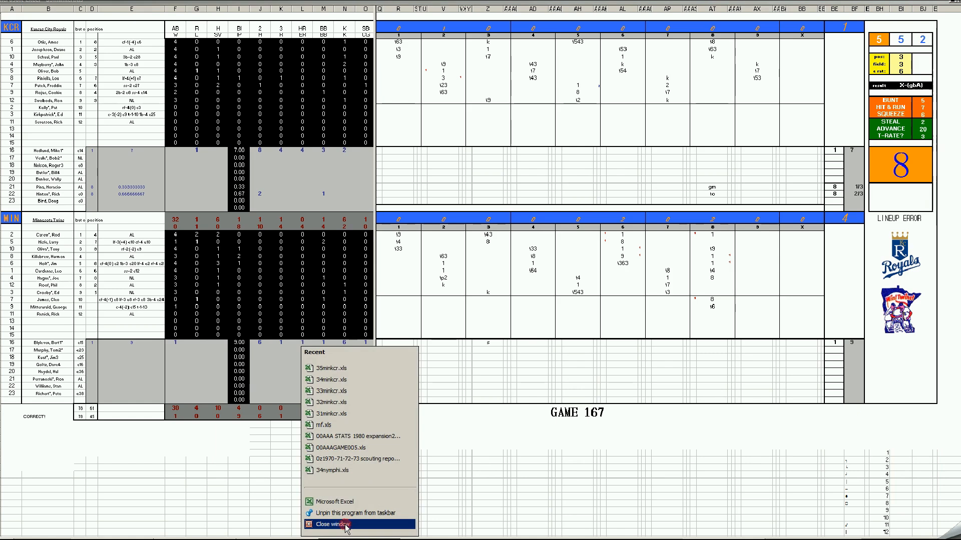
left_click(344, 524)
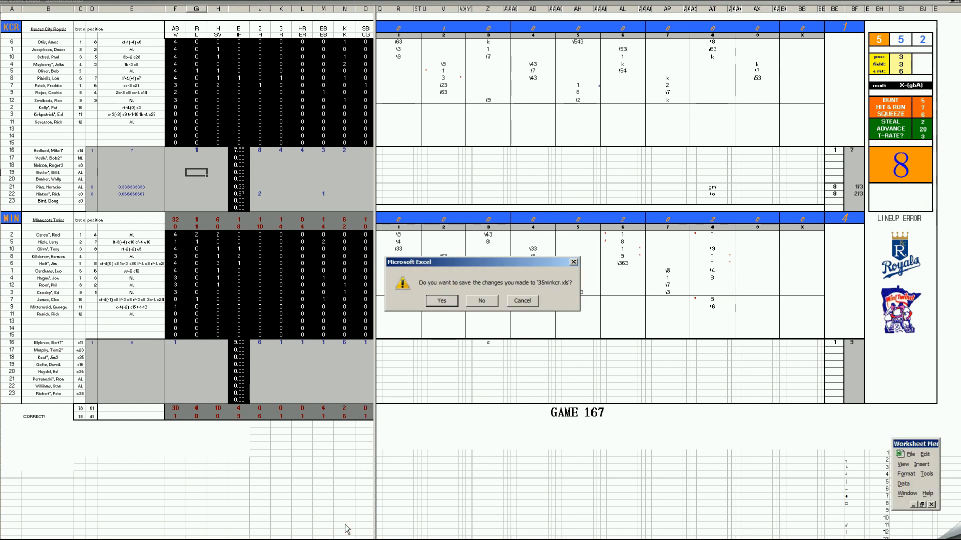
left_click(491, 303)
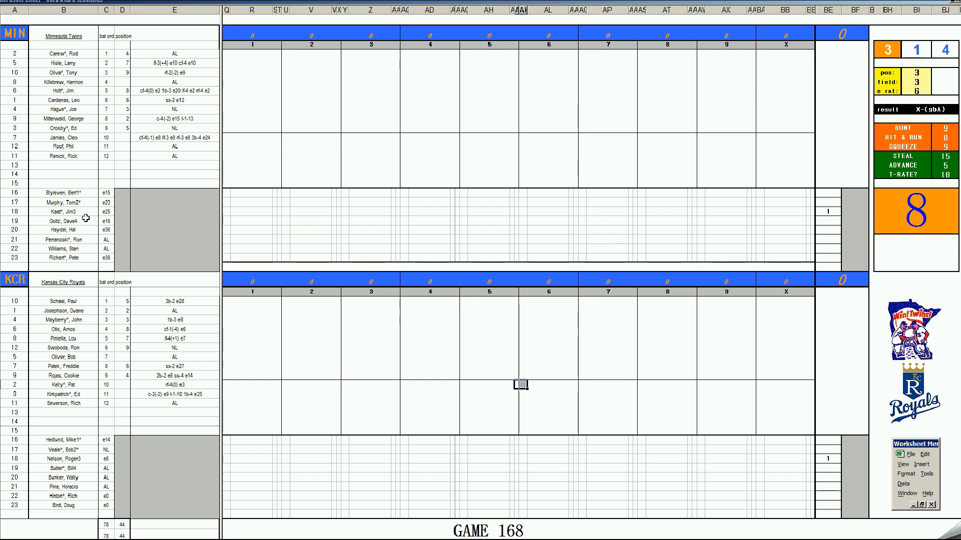
- Record 1, k, ♥2 and k for Minnesota's first four batters in inning 1 of Game 168
left_click(830, 212)
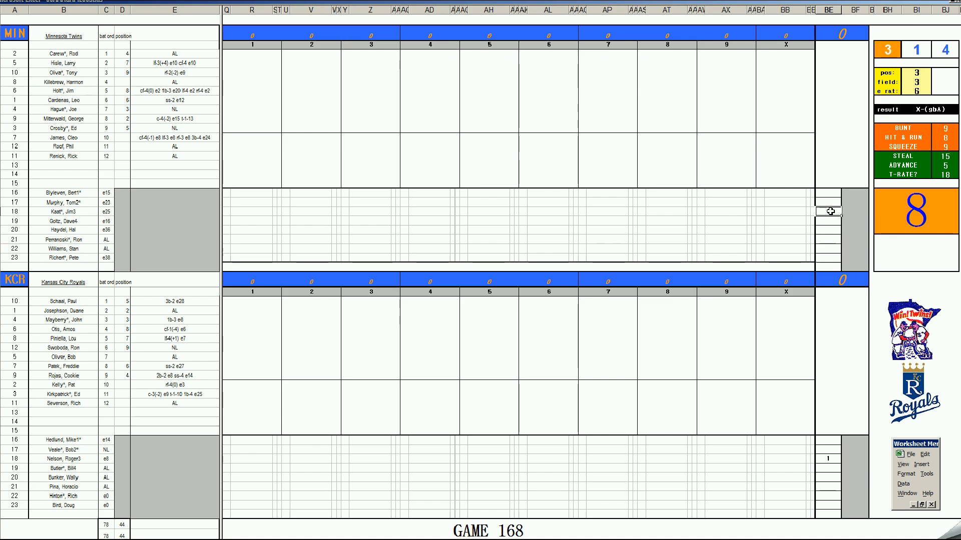
left_click(256, 53)
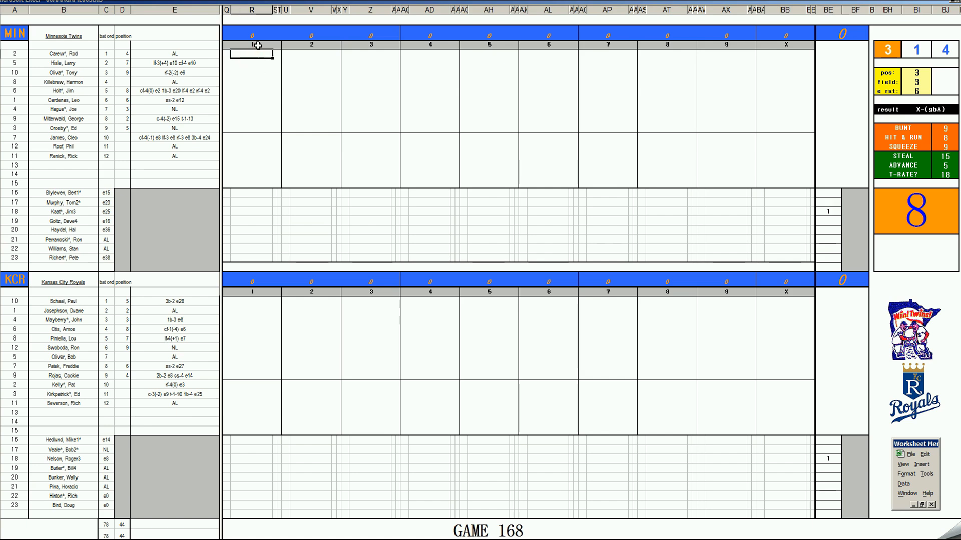
type("1")
key("Return")
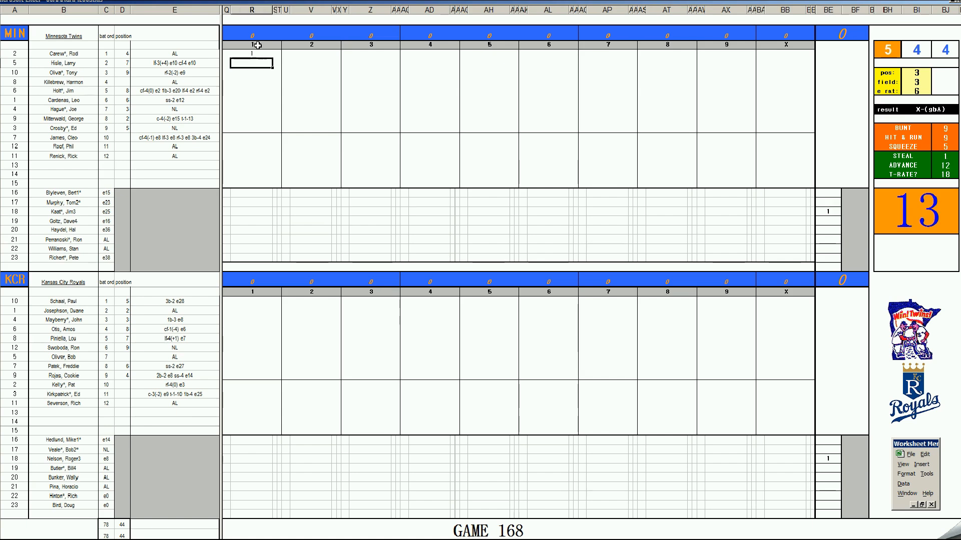
type("k")
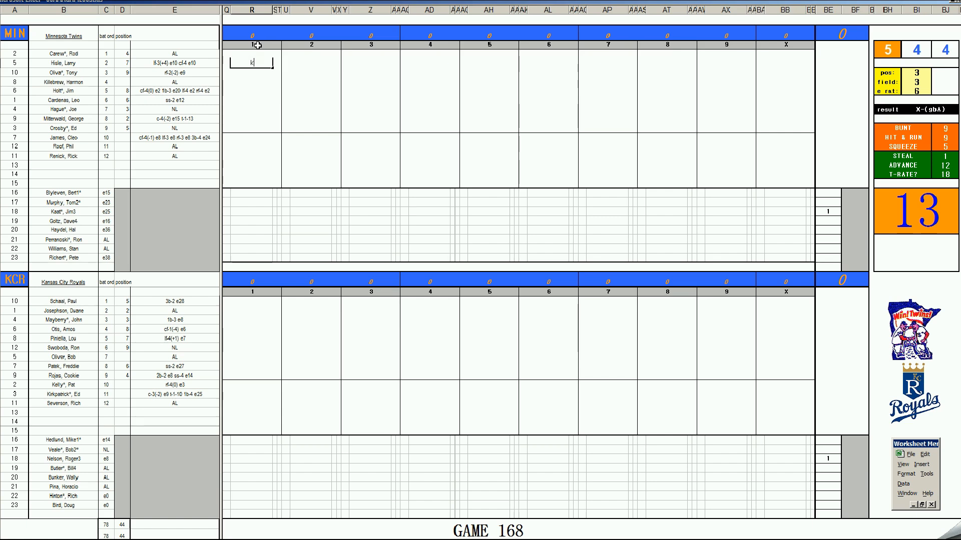
key("Return")
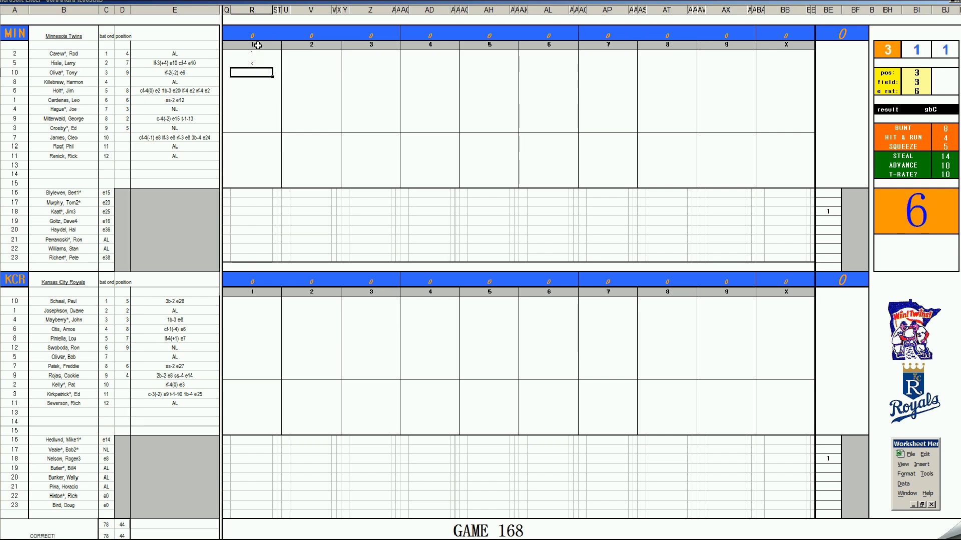
type("f2")
key("Return")
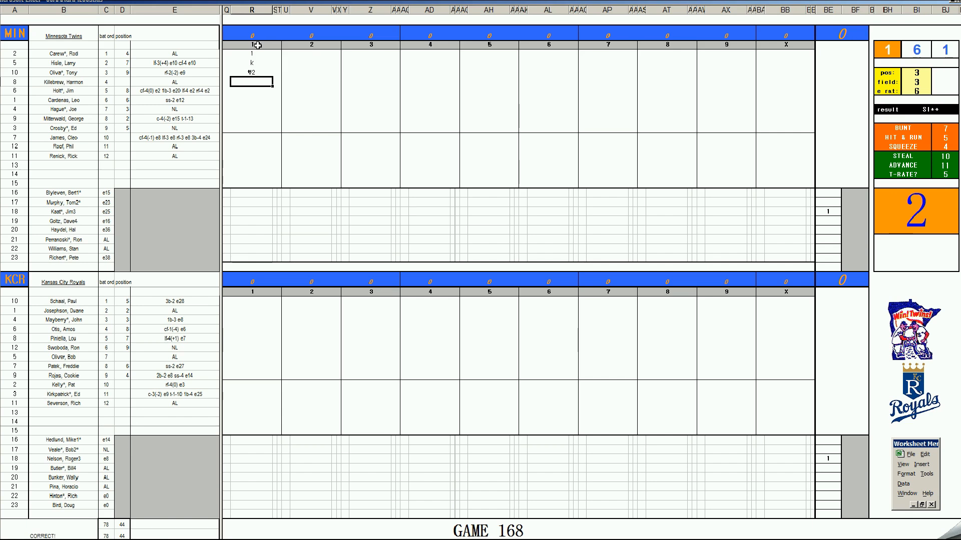
type("k")
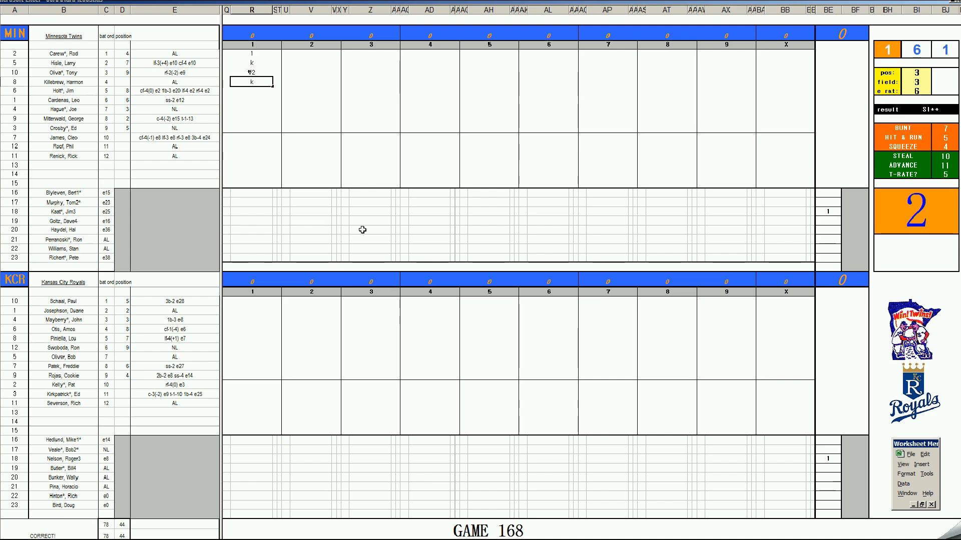
- Set the fielding chart inputs to position 6, fielding rating 2 and error rating 12
left_click(252, 304)
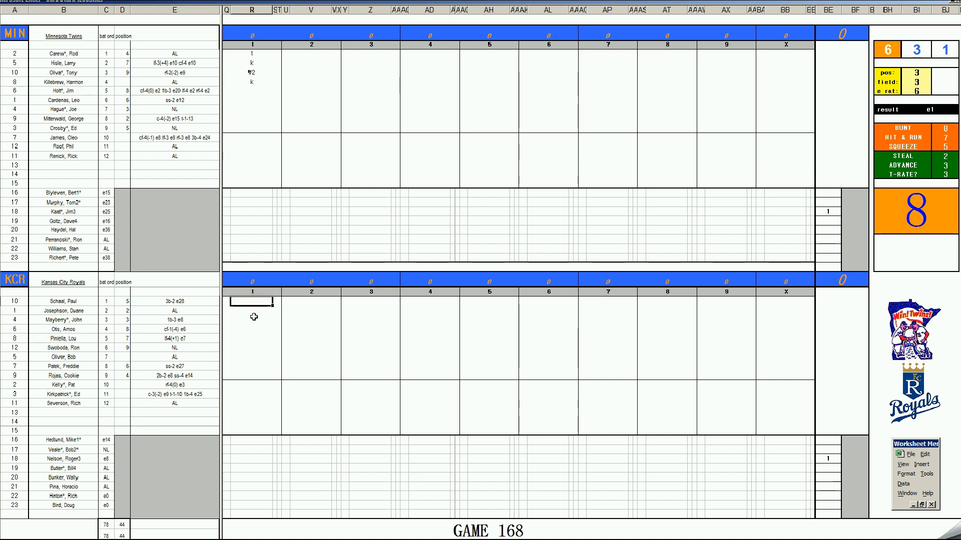
key("ctrl+p")
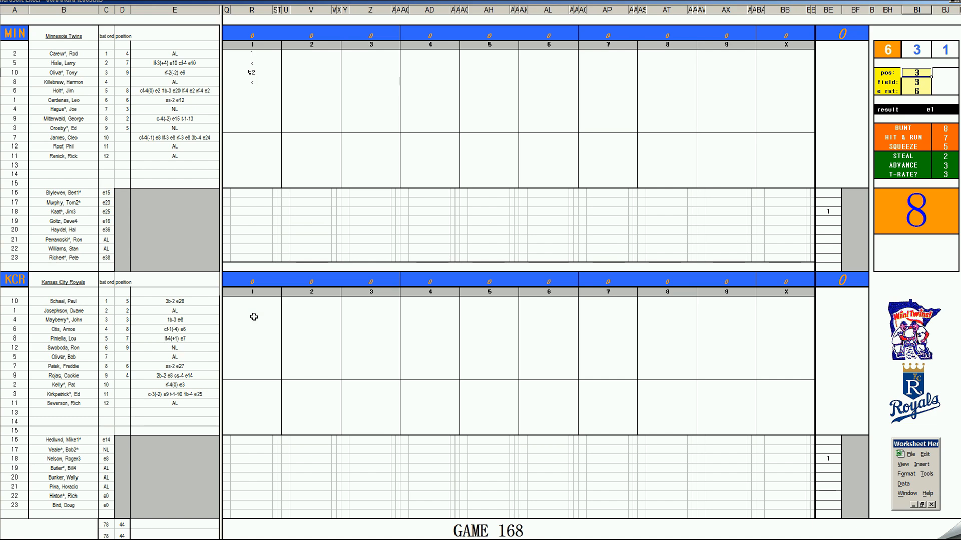
type("6")
key("Return")
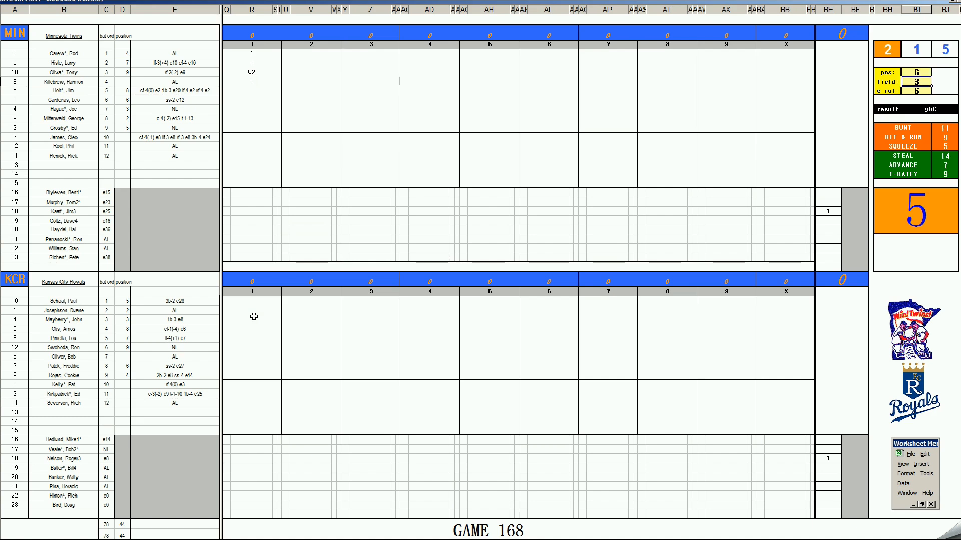
type("2")
key("Return")
type("12")
key("Return")
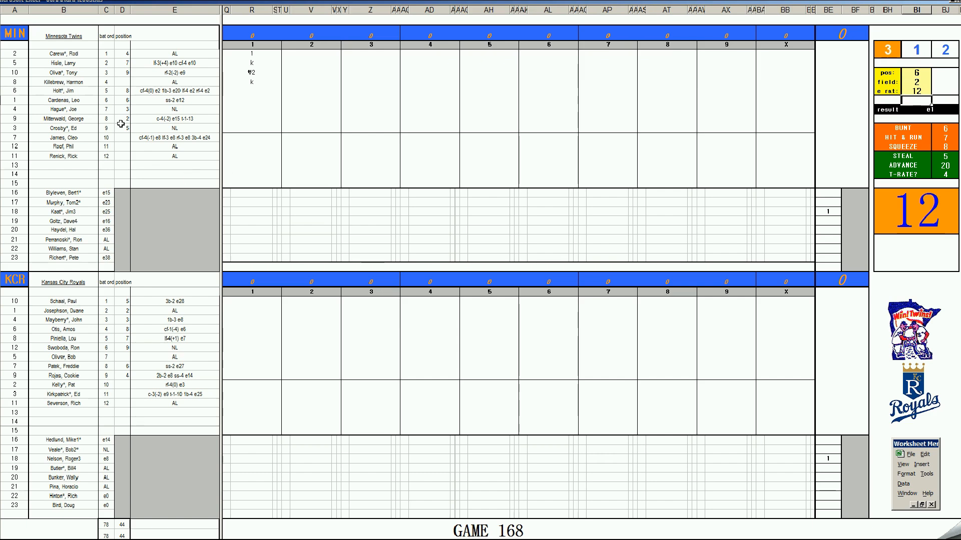
- Record e6 for Kansas City's leadoff batter in inning 1
left_click(252, 300)
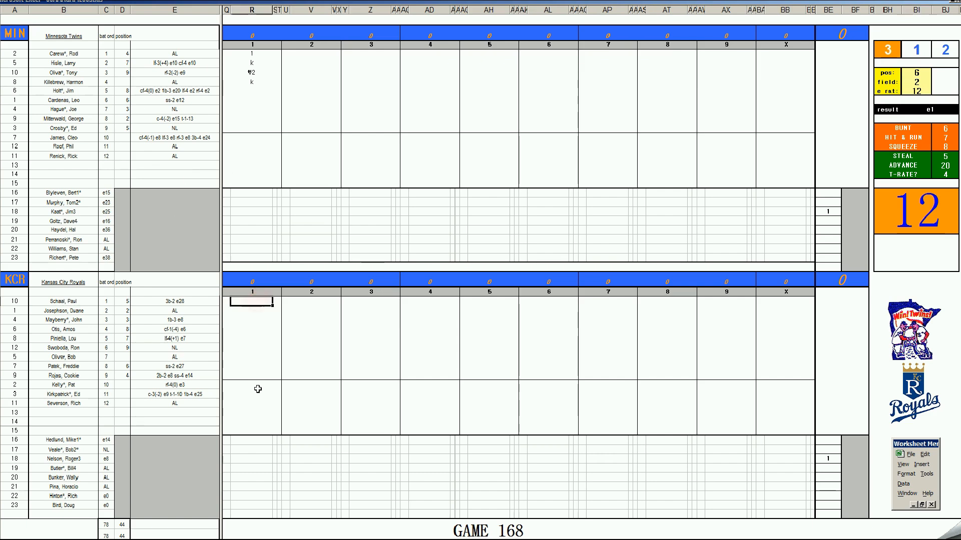
type("e6")
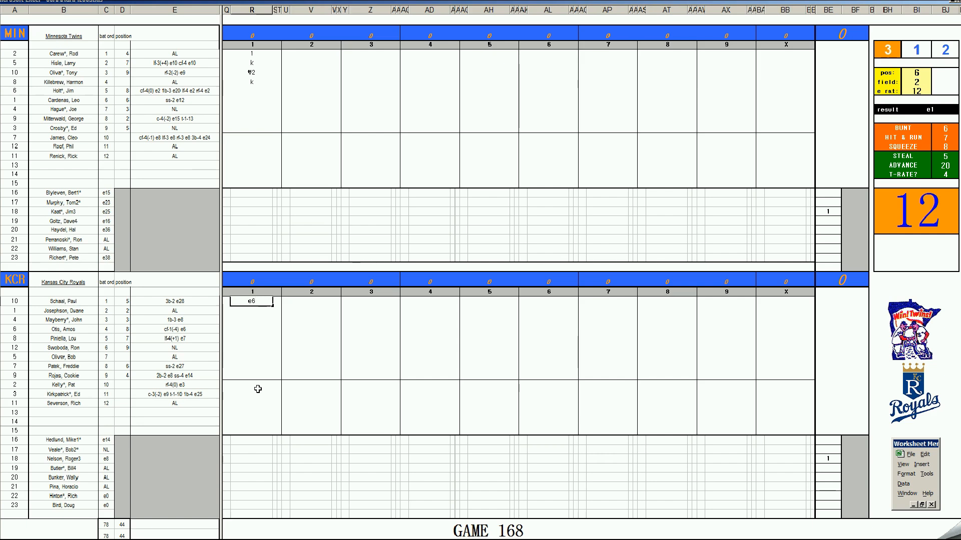
key("Return")
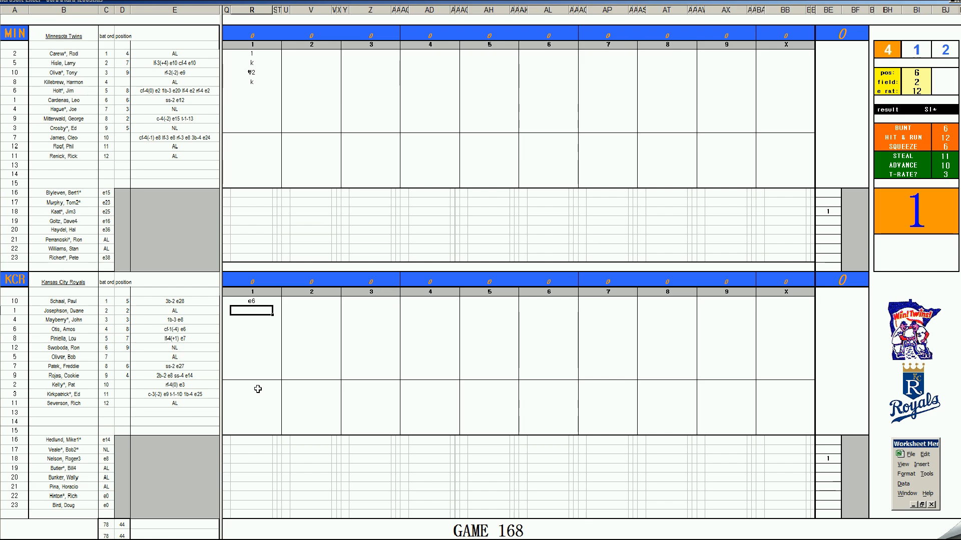
- Set the fielding chart inputs to position 9 and error rating 9
key("ctrl+p")
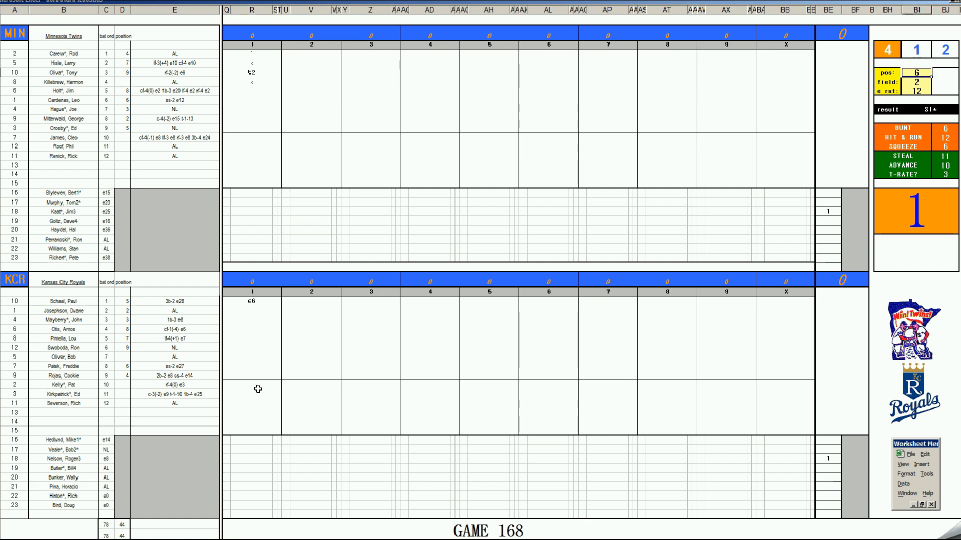
type("9")
key("Return")
key("Return")
type("9")
key("Return")
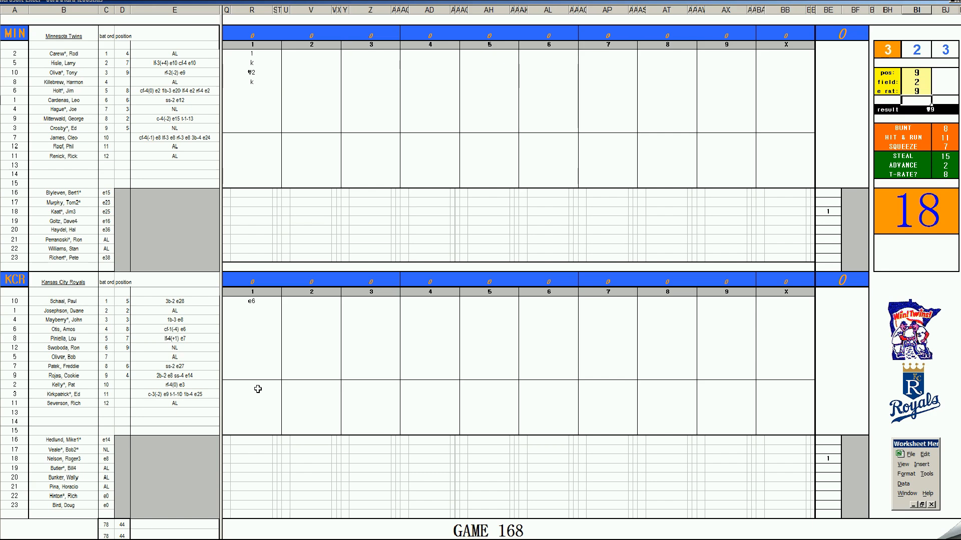
- Record the position 9 play for Kansas City's second batter in inning 1
left_click(247, 312)
type("e9")
key("Return")
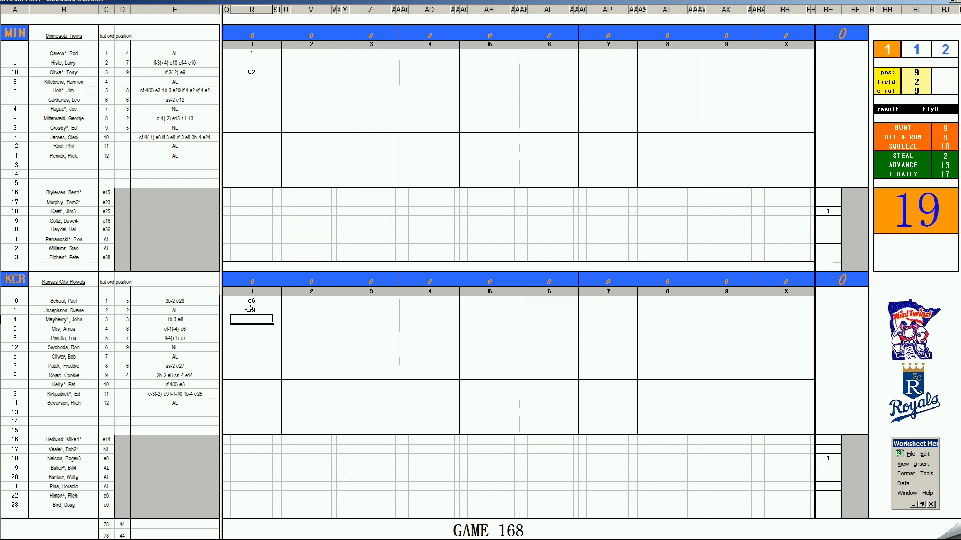
- Record ₩363 for Kansas City's third batter in inning 1 and recalculate the sheet for new dice rolls
type("#363")
left_click(304, 90)
key("F9")
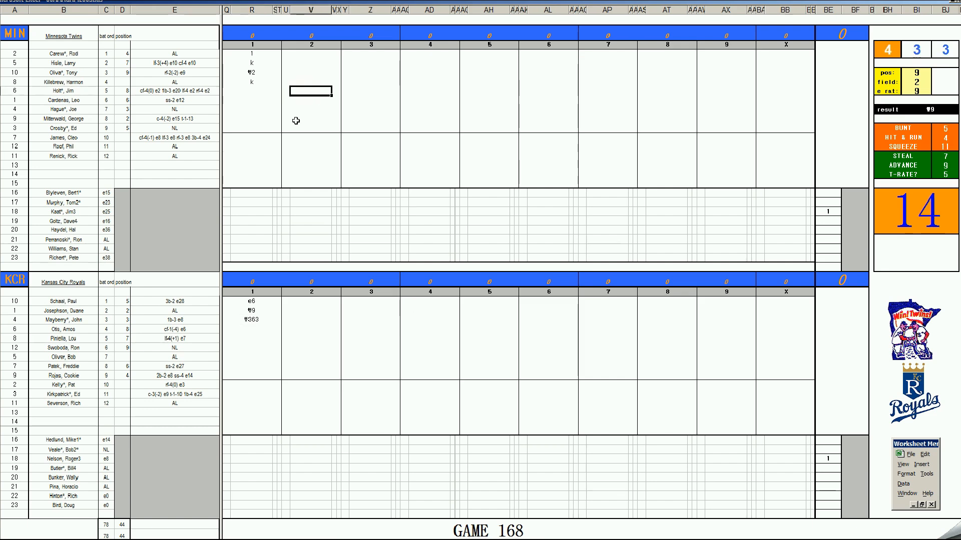
- Record Minnesota's inning 2 plays as ₩8, ₩5 and ₩4 for the fifth, sixth and seventh batters
type("#8")
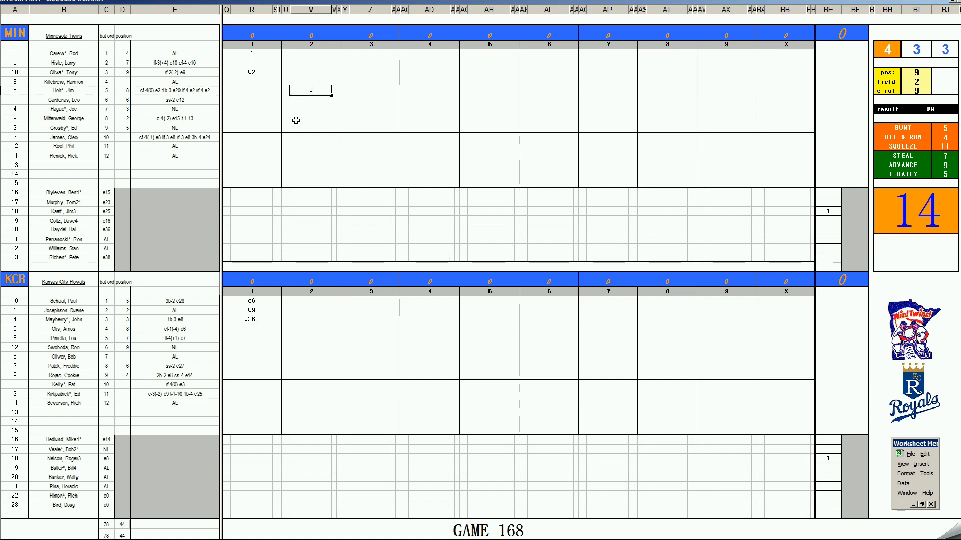
key("Return")
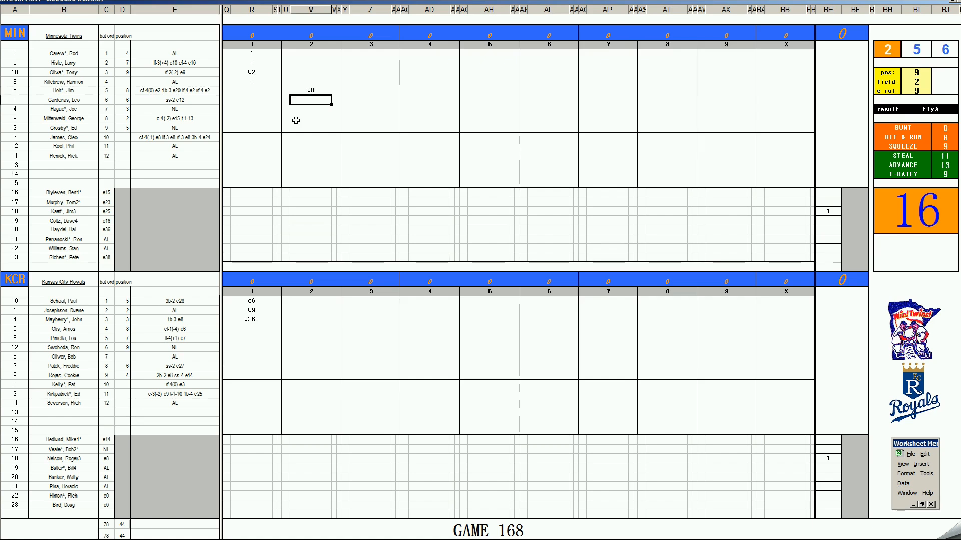
type("#5")
key("Return")
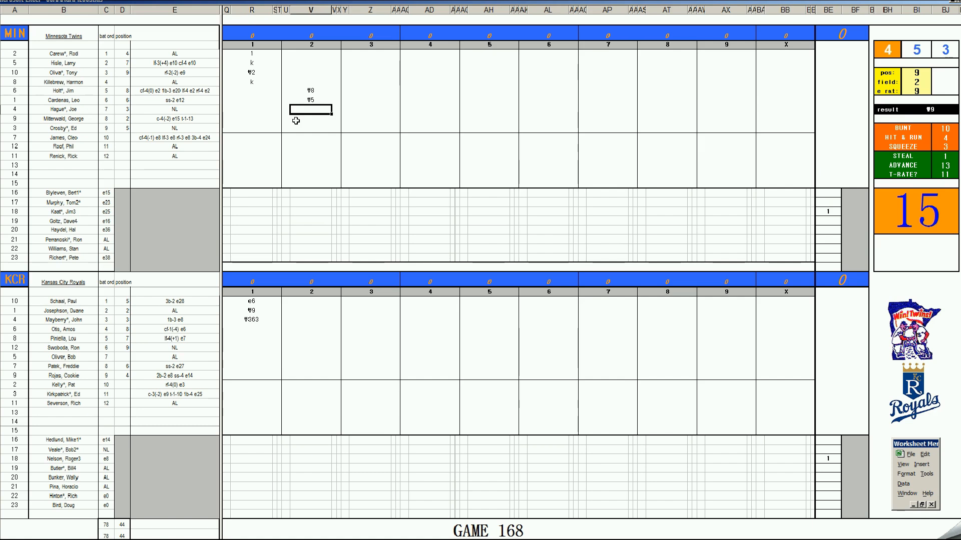
- Record 1, ₩4 and k for Kansas City's fourth to sixth batters in inning 2, and s for its first listed pitcher
left_click(303, 328)
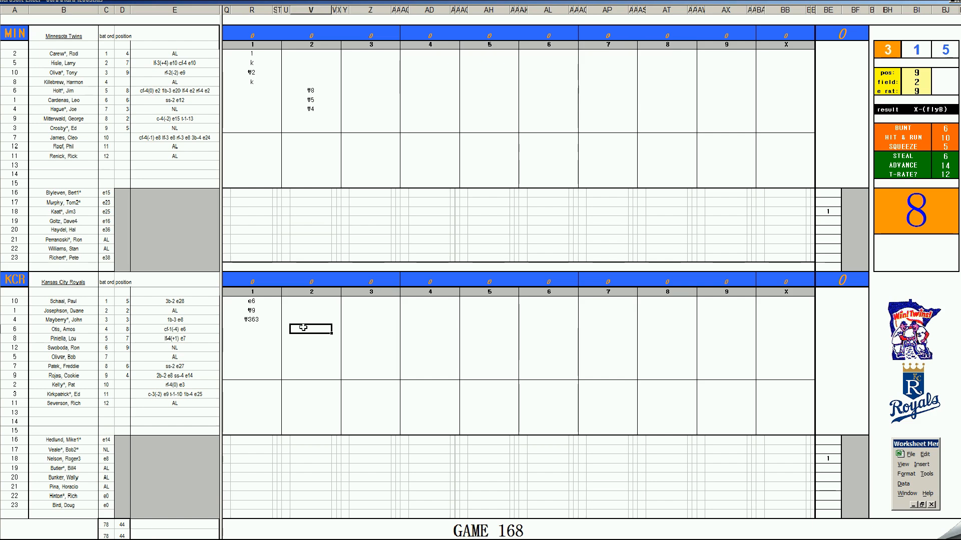
type("1")
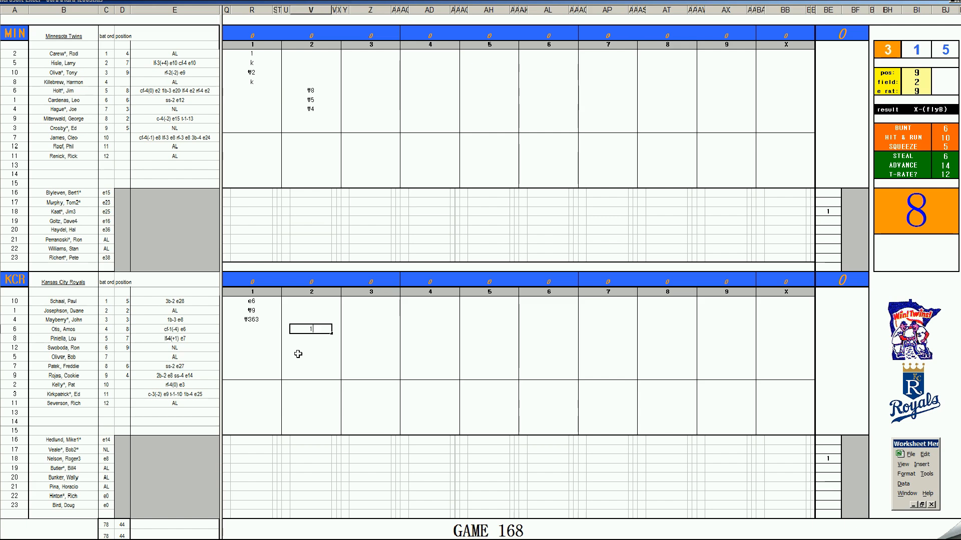
key("Return")
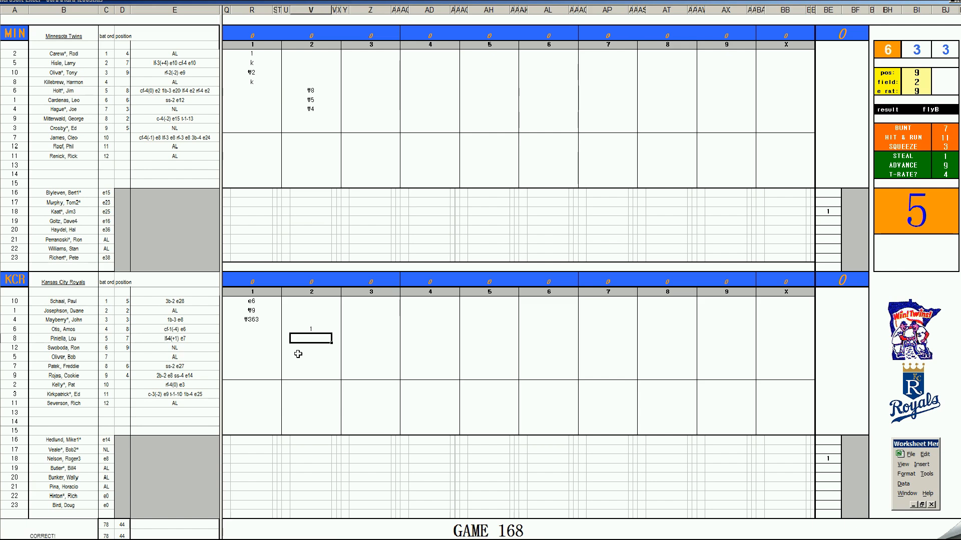
type("#4")
key("Return")
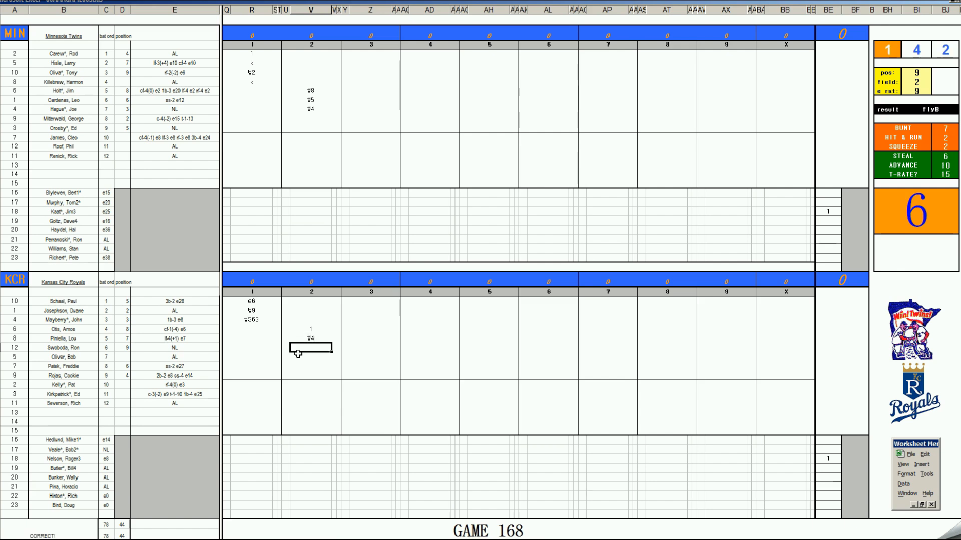
type("k")
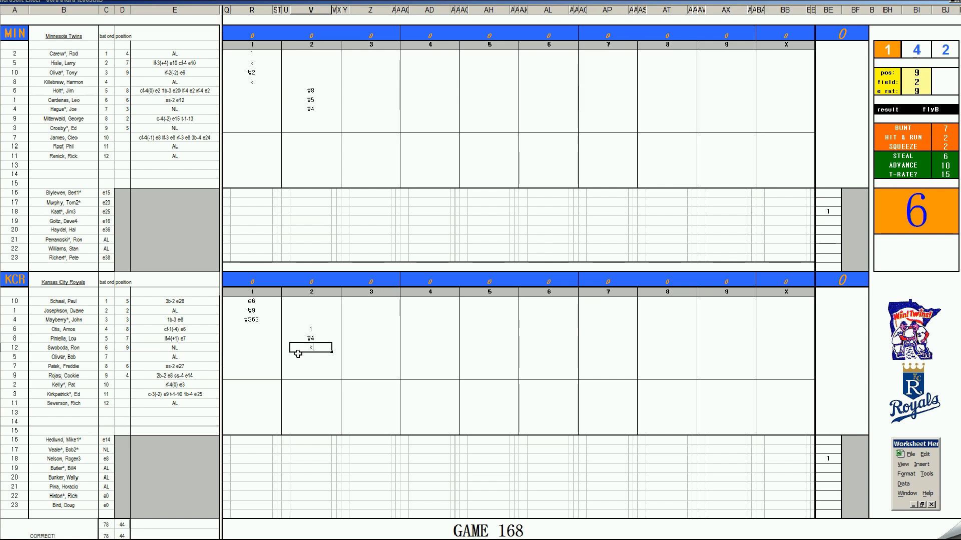
key("Return")
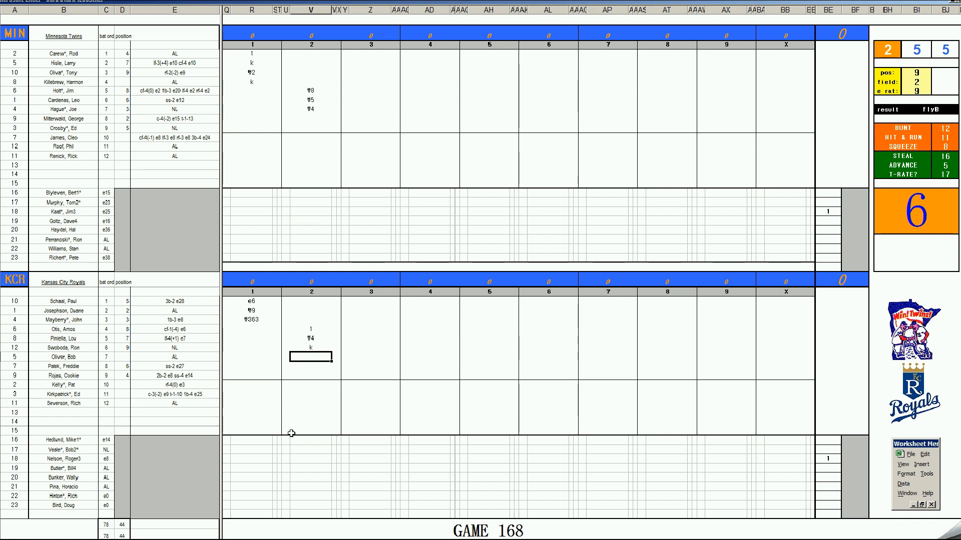
left_click(317, 442)
type("s")
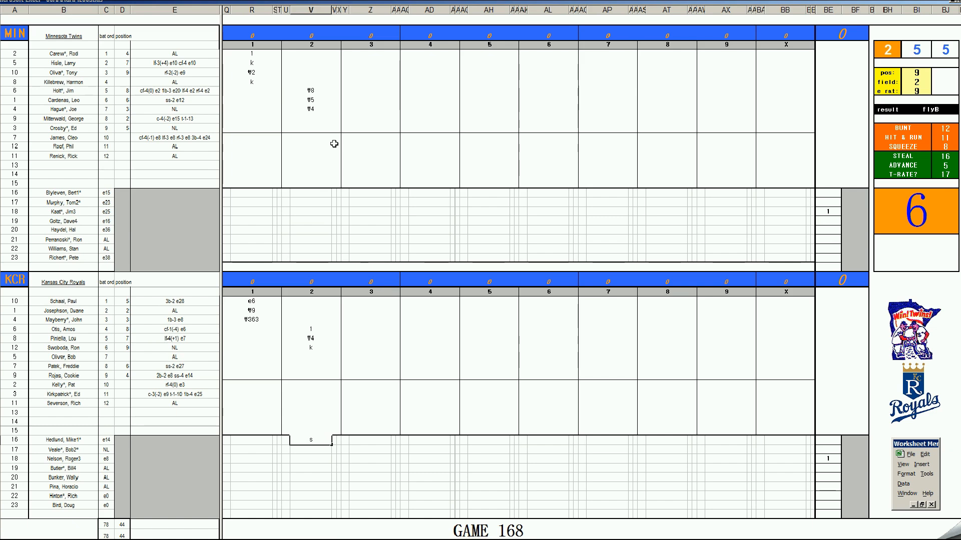
- Record 1 for Minnesota's eighth batter and k for its ninth batter in inning 3
left_click(364, 116)
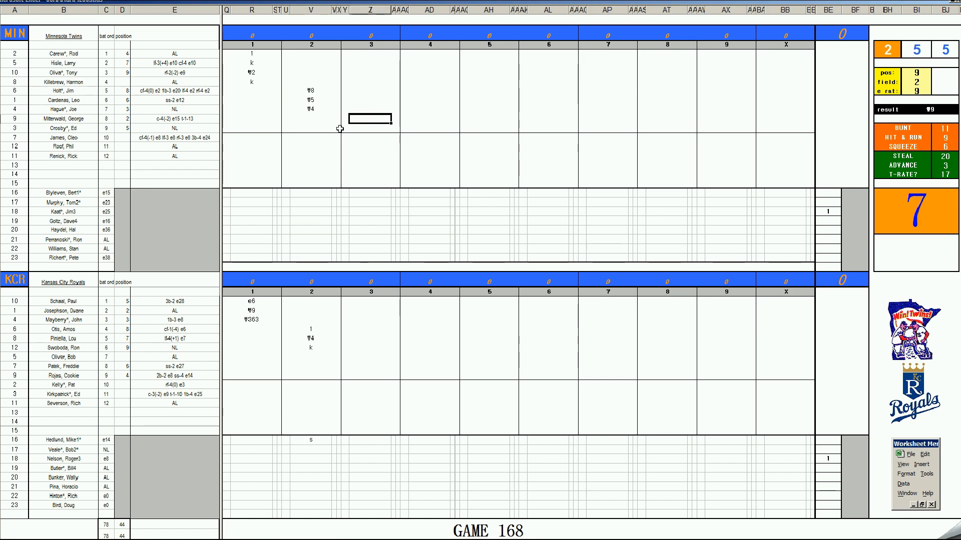
type("1")
key("Return")
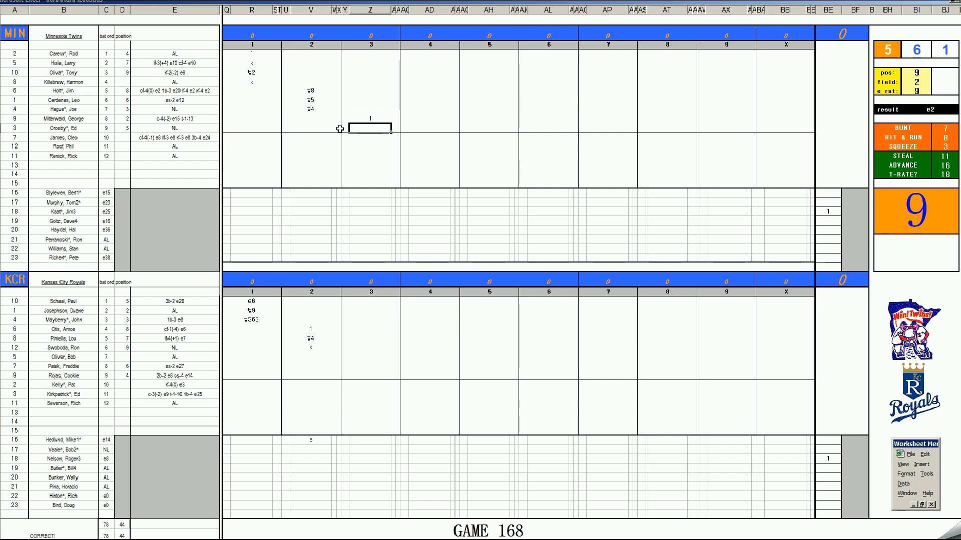
type("k")
key("Return")
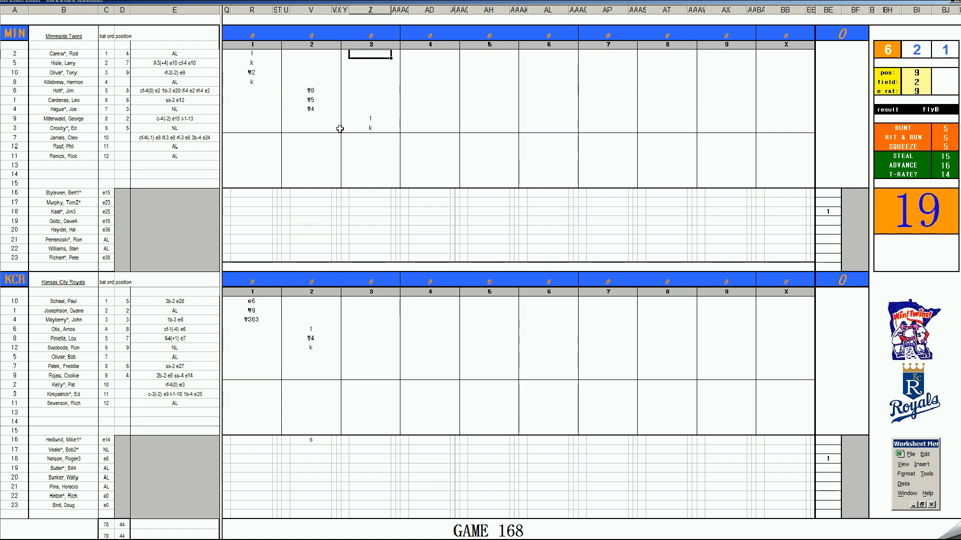
- Set the fielding chart inputs to position 3 and fielding rating 3, and record ₩363 for Minnesota's leadoff batter in inning 3
key("ctrl+p")
type("3")
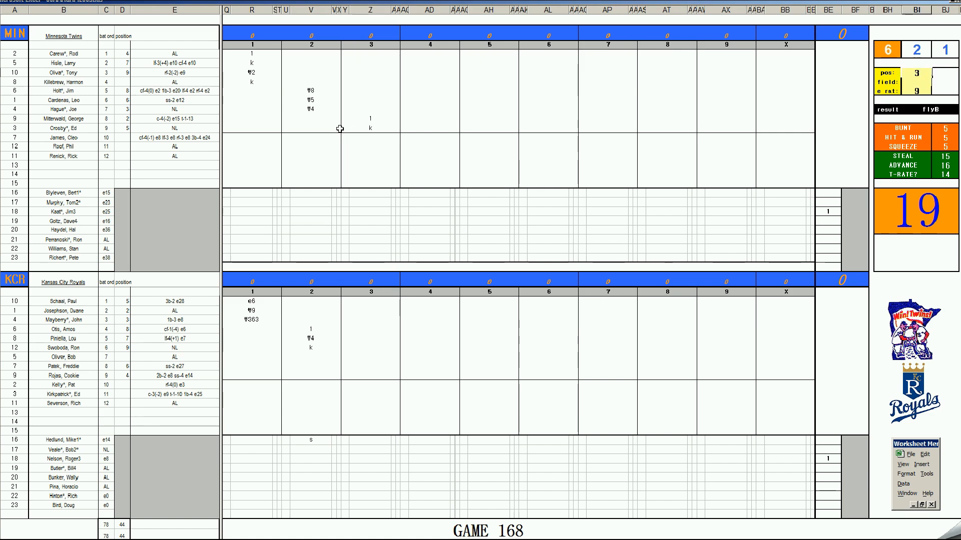
key("Return")
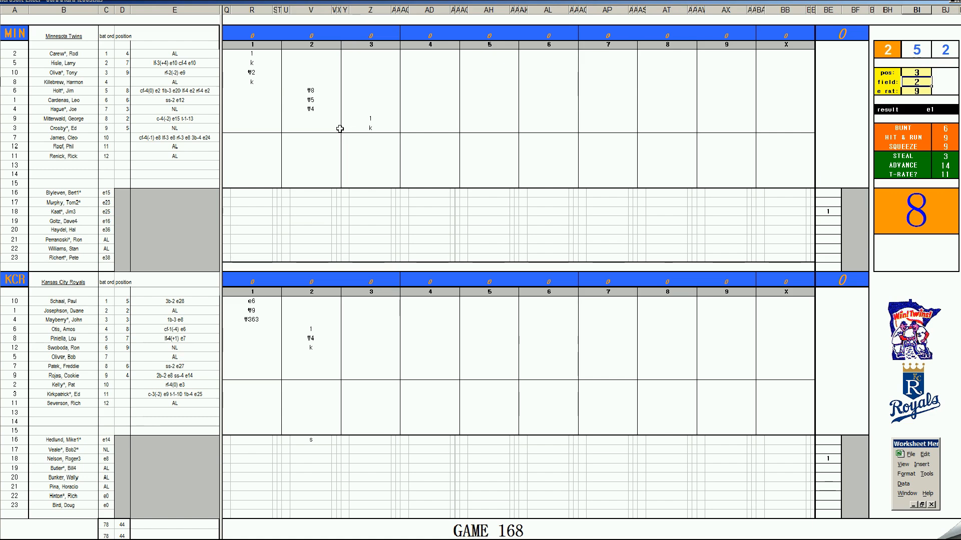
type("3")
key("Return")
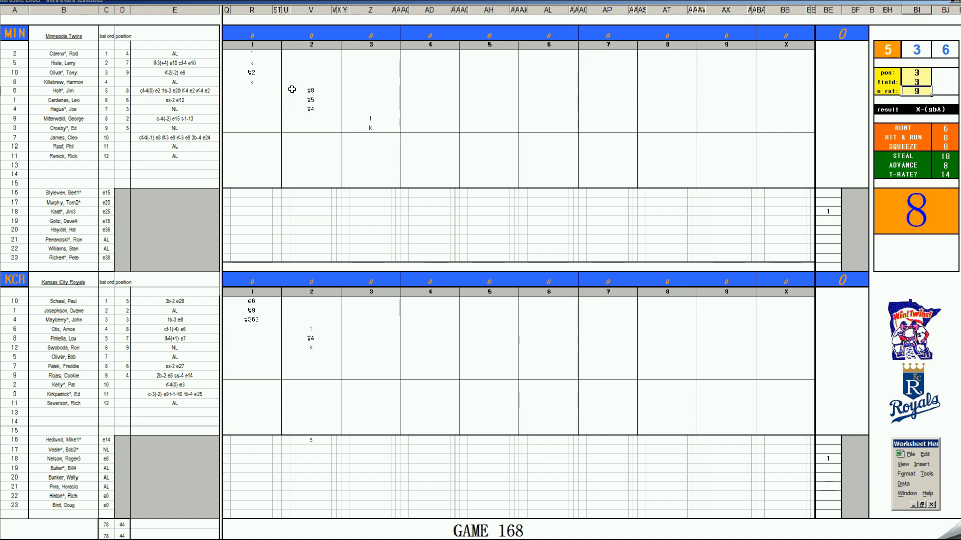
left_click(370, 54)
type("#363")
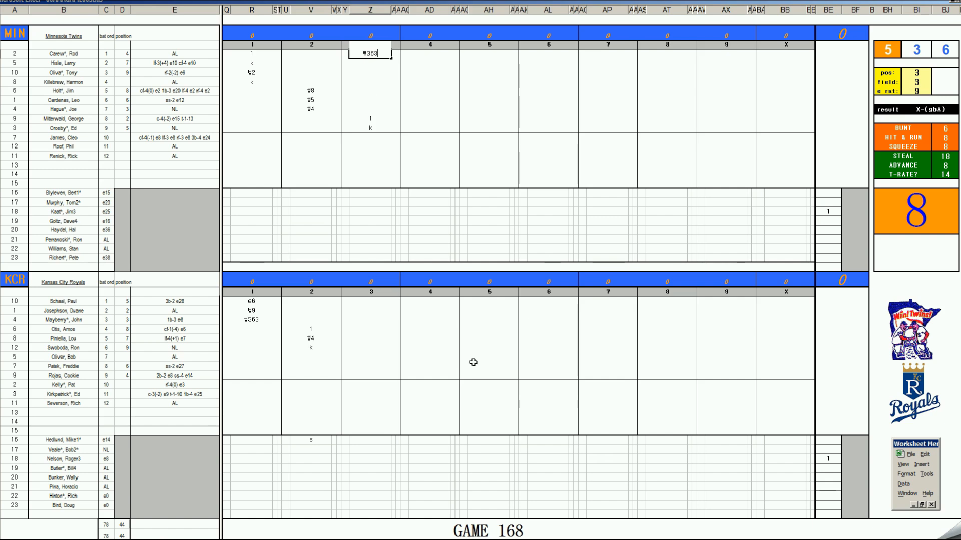
- Record Kansas City's inning 3 plays as ₩53 for the seventh and eighth batters, 1 for the ninth and ₩64 for the leadoff batter
left_click(356, 355)
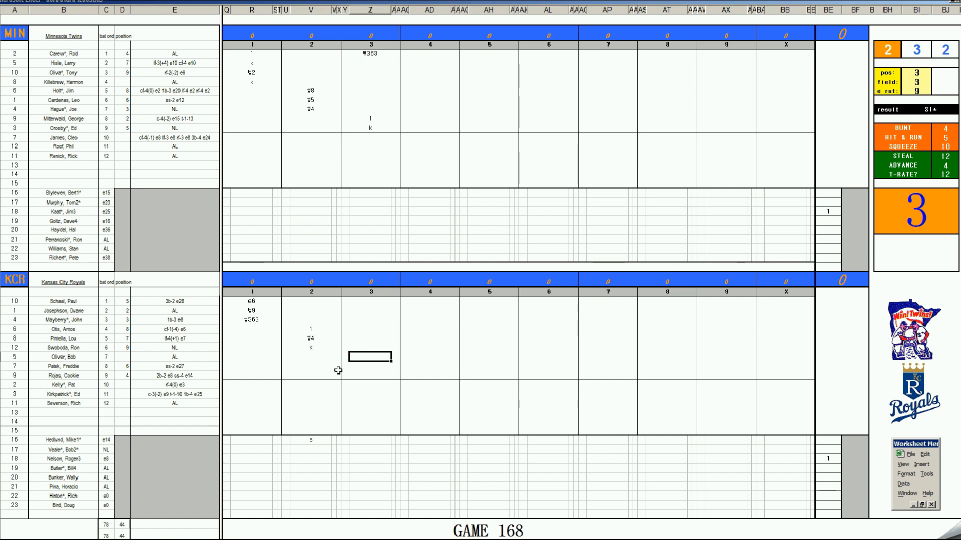
type("#53")
key("Return")
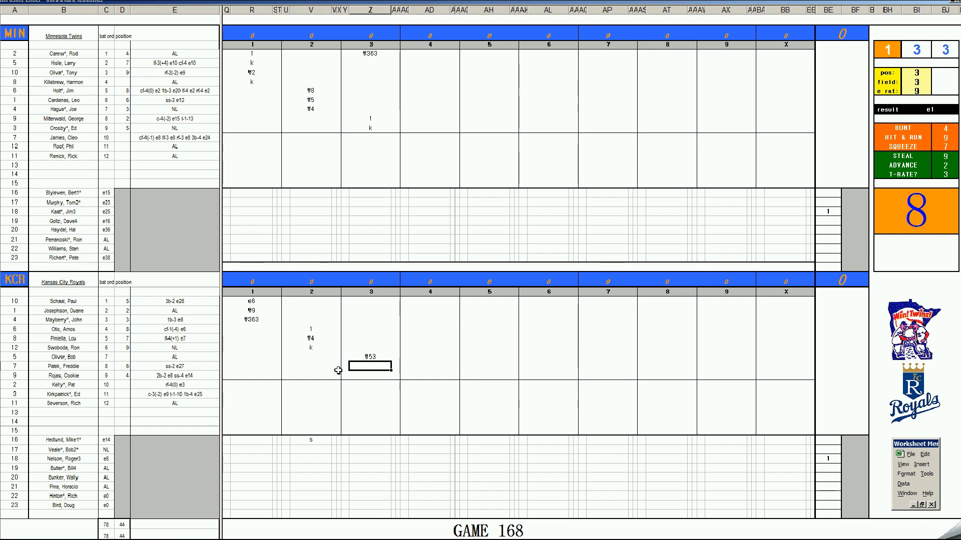
type("#53")
key("Return")
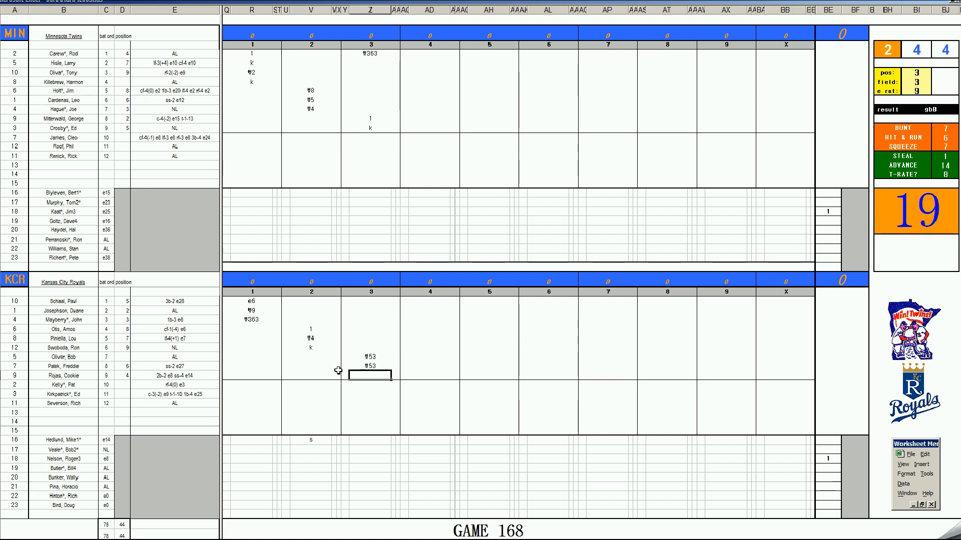
type("1")
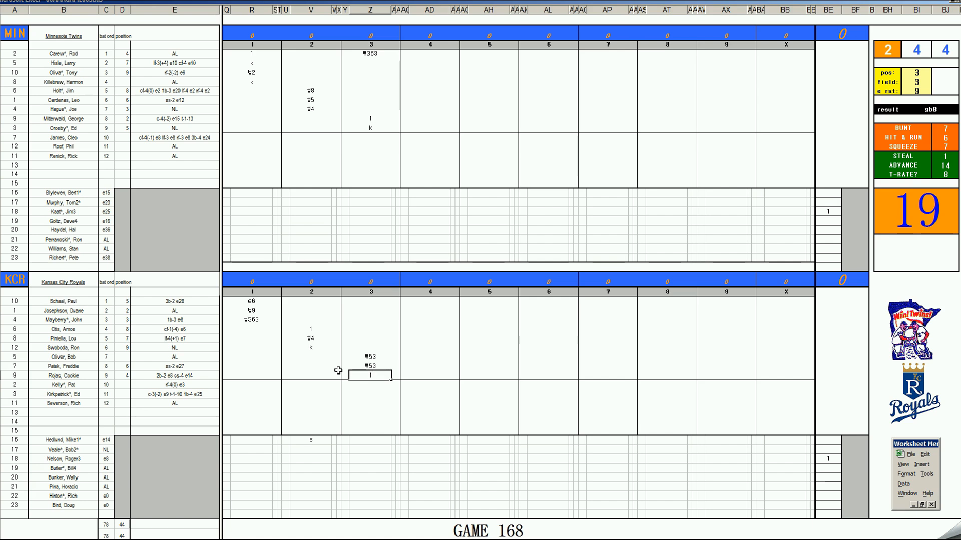
key("Return")
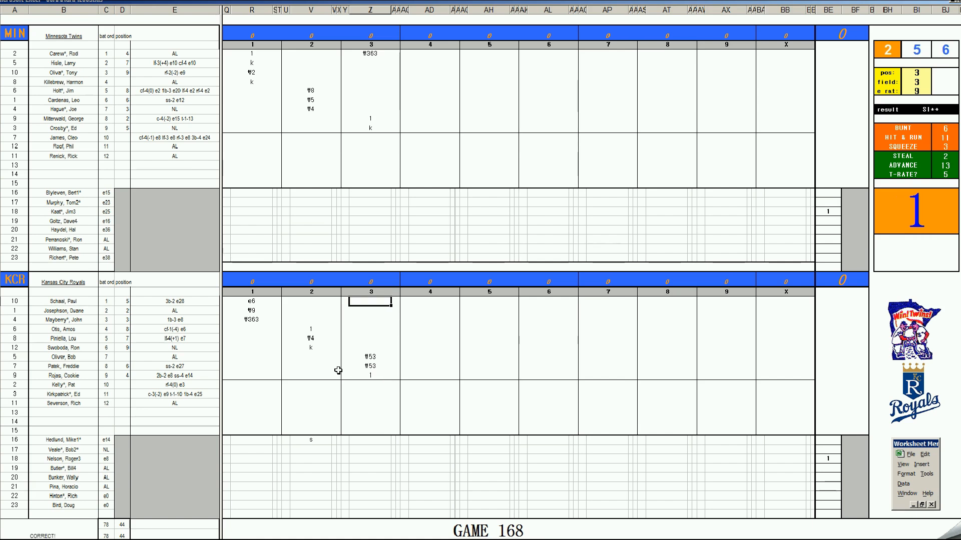
type("#64")
- Record 4 for Minnesota's second batter in inning 4, with a 1 in the narrow column on each side of it
left_click(425, 64)
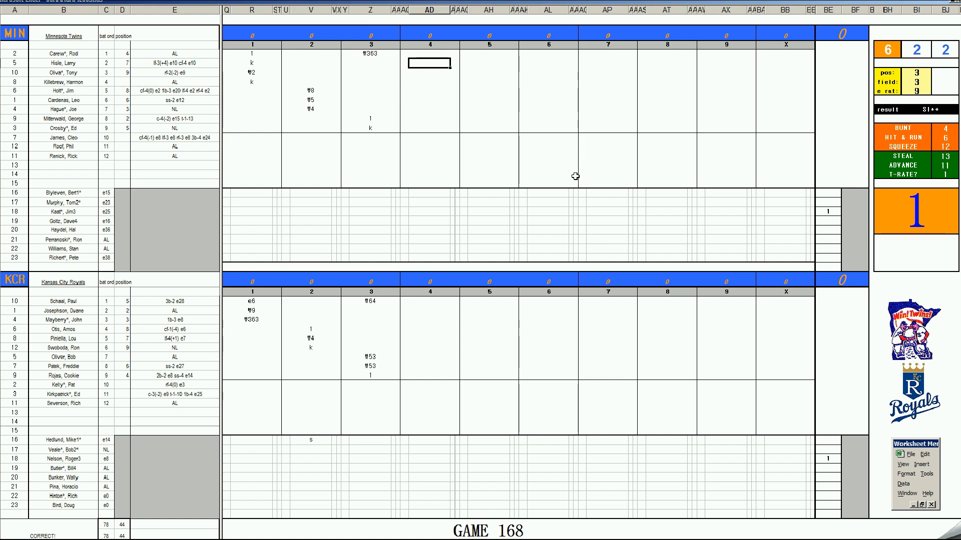
type("4")
key("Right")
type("1")
key("Left")
key("Left")
type("1")
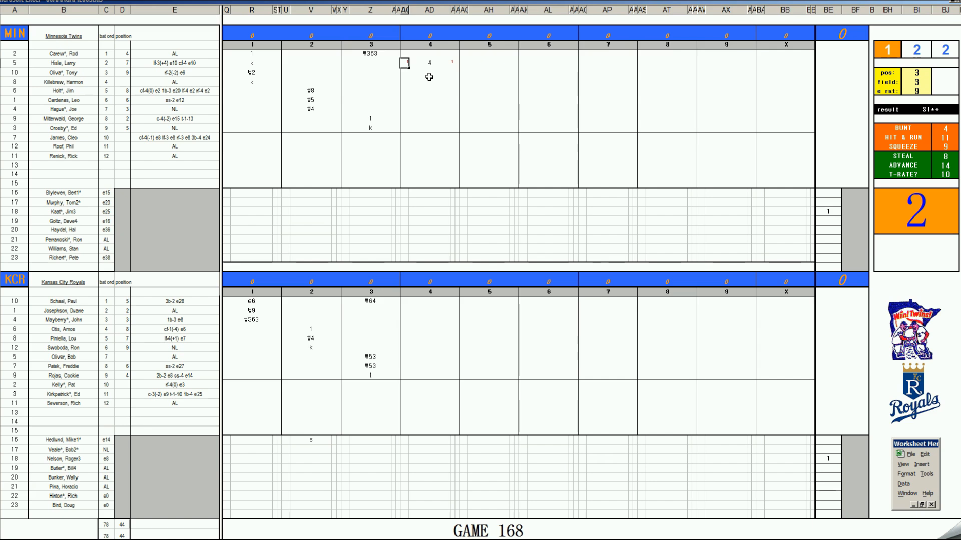
key("Return")
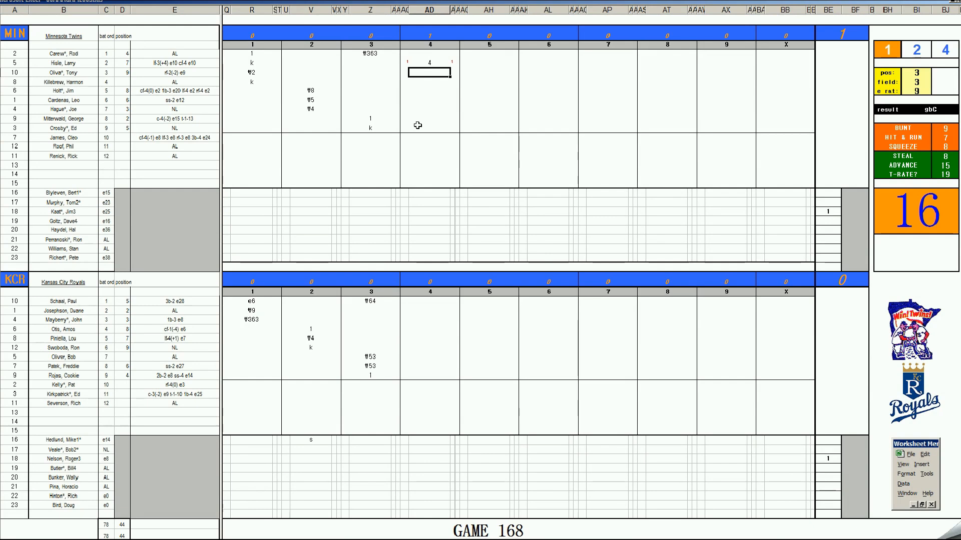
- Record 2, ₩98, ₩88 and ₩7 for Minnesota's third to sixth batters in inning 4
type("2")
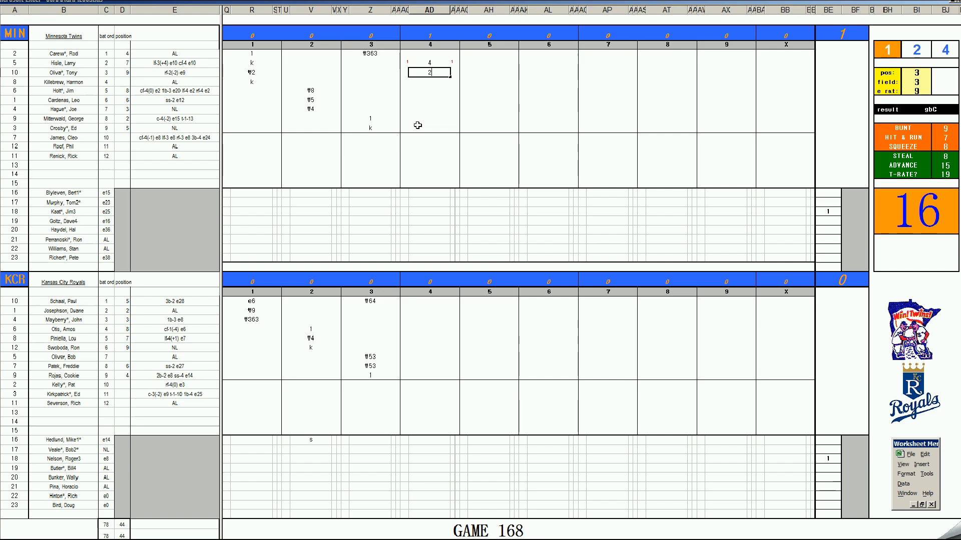
key("Return")
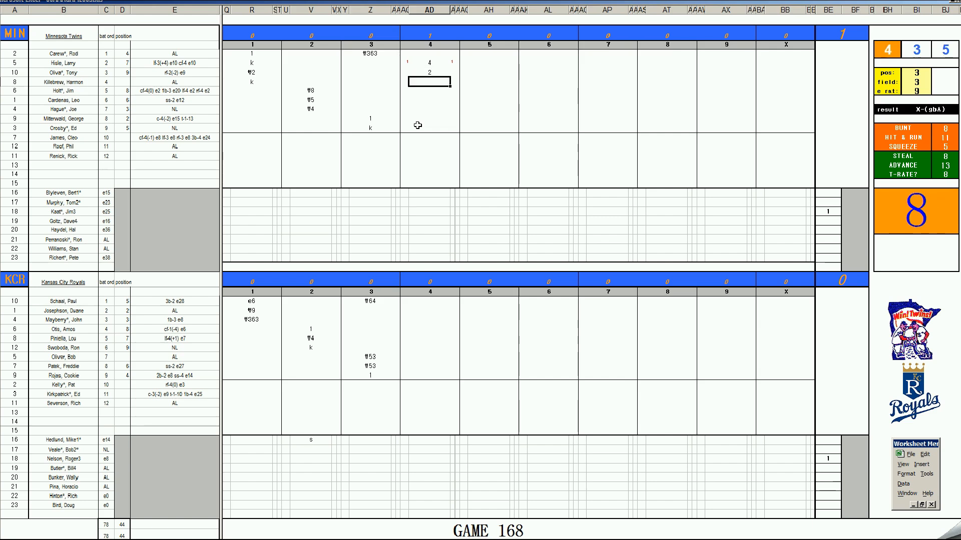
type("#98")
key("Return")
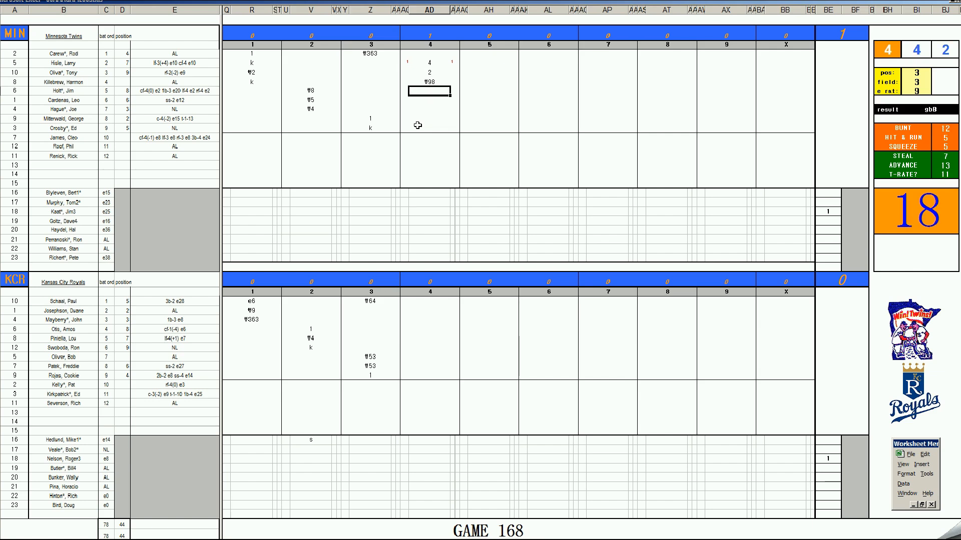
type("#88")
key("Return")
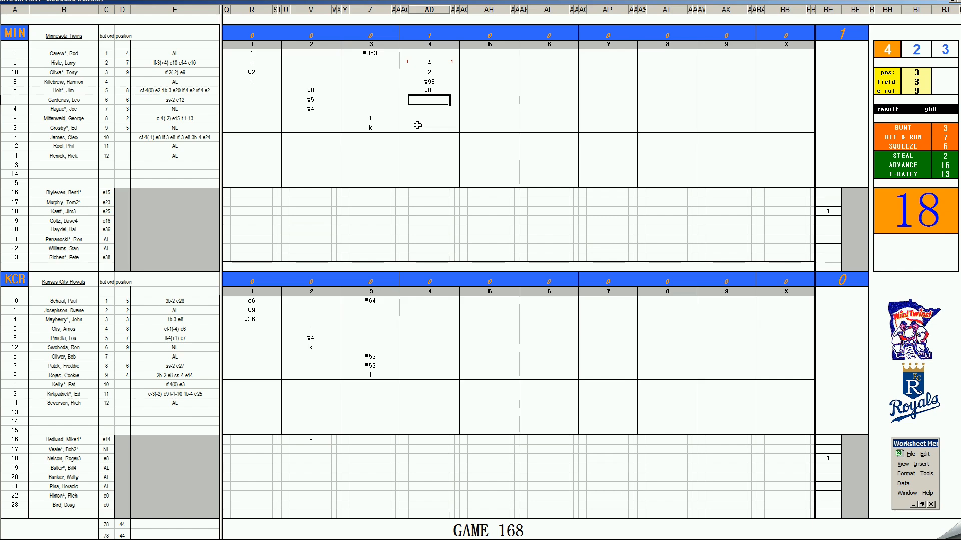
type("#7")
- Record k for Kansas City's second batter and ₩33 for its third batter in inning 4
left_click(424, 310)
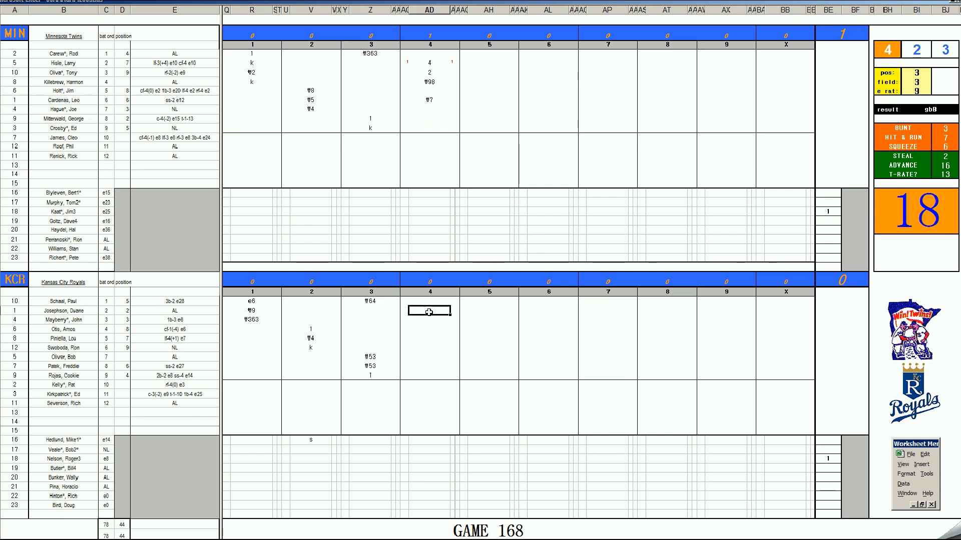
type("k")
key("Return")
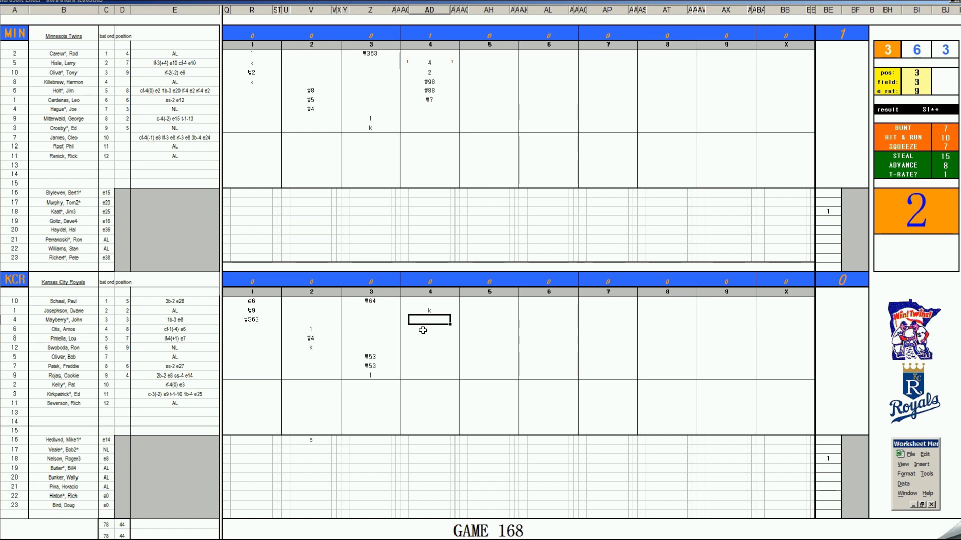
type("#33")
key("Return")
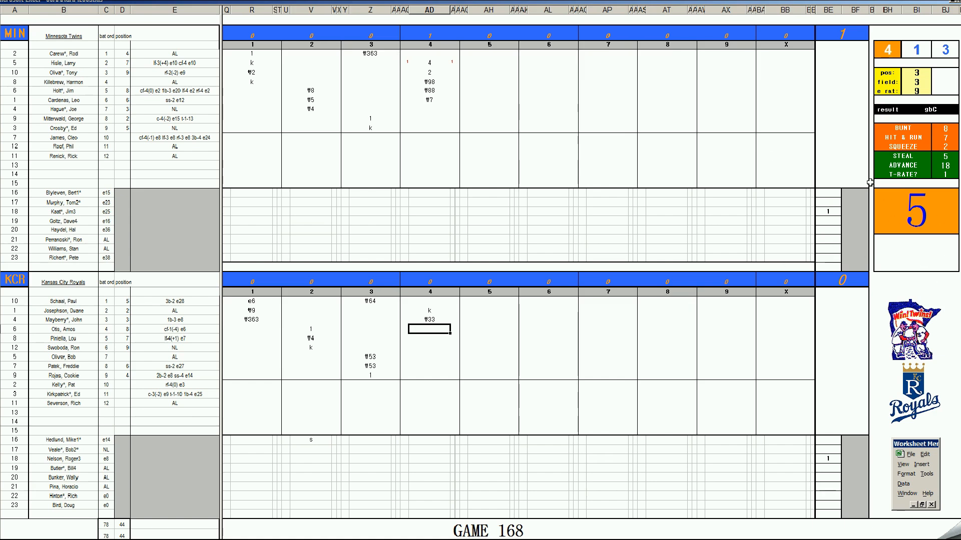
- Record 4 for Kansas City's fourth batter in inning 4, with a 1 in the narrow column on each side of it
type("4")
key("Right")
type("1")
key("Left")
key("Left")
type("1")
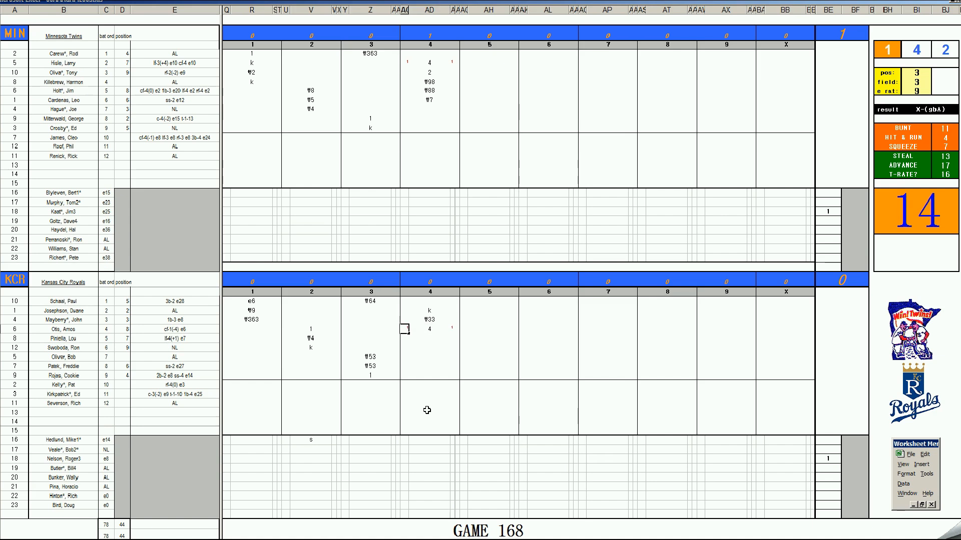
key("Return")
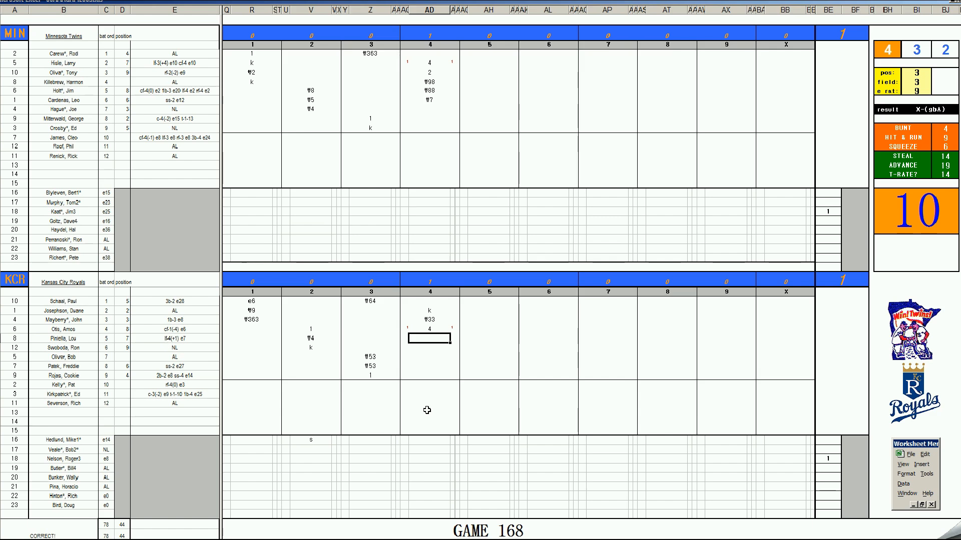
- Record 1 for Kansas City's fifth batter and 4 for its sixth batter in inning 4
type("1")
key("Return")
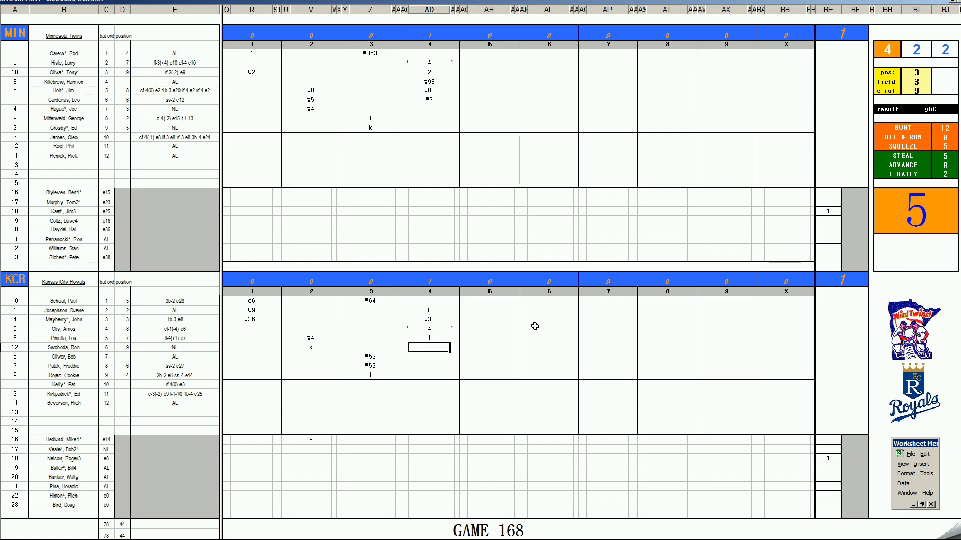
type("4")
key("Return")
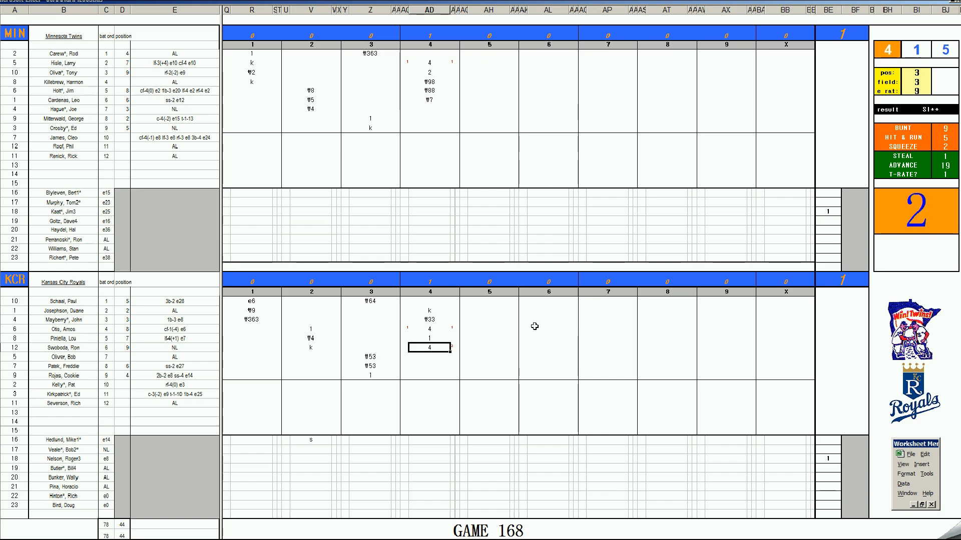
- Add the 2 after Kansas City's sixth batter's 4, a 1 before the fifth and sixth batters' entries, and k for the seventh batter in inning 4
type("1")
key("Return")
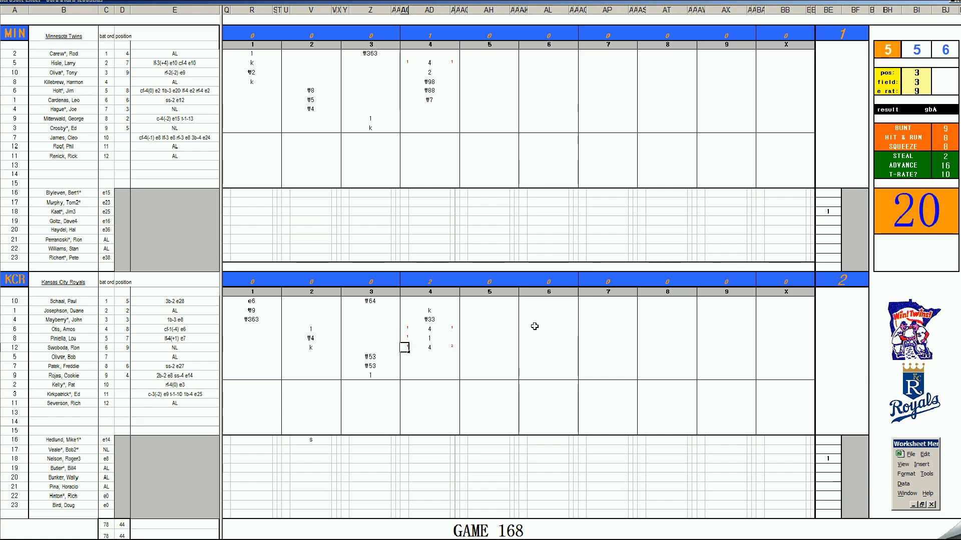
type("1")
key("Return")
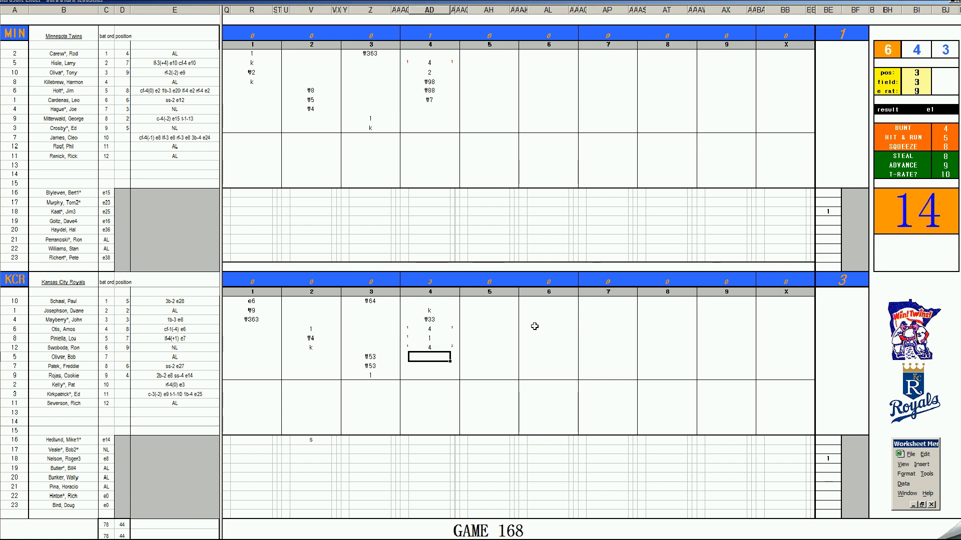
type("k")
- Record k, ₩8 and ₩8 for Minnesota's seventh to ninth batters in inning 5
left_click(479, 109)
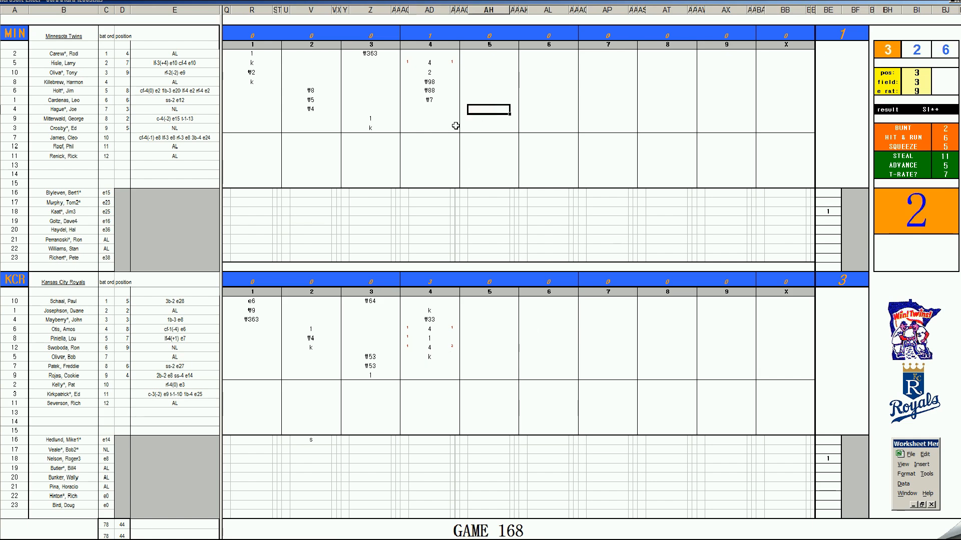
type("k")
key("Return")
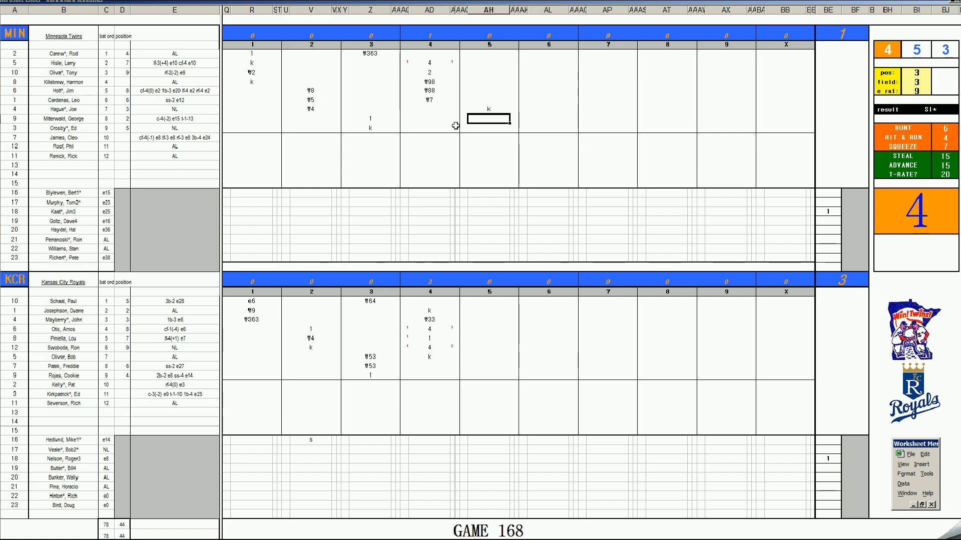
type("#8")
key("Return")
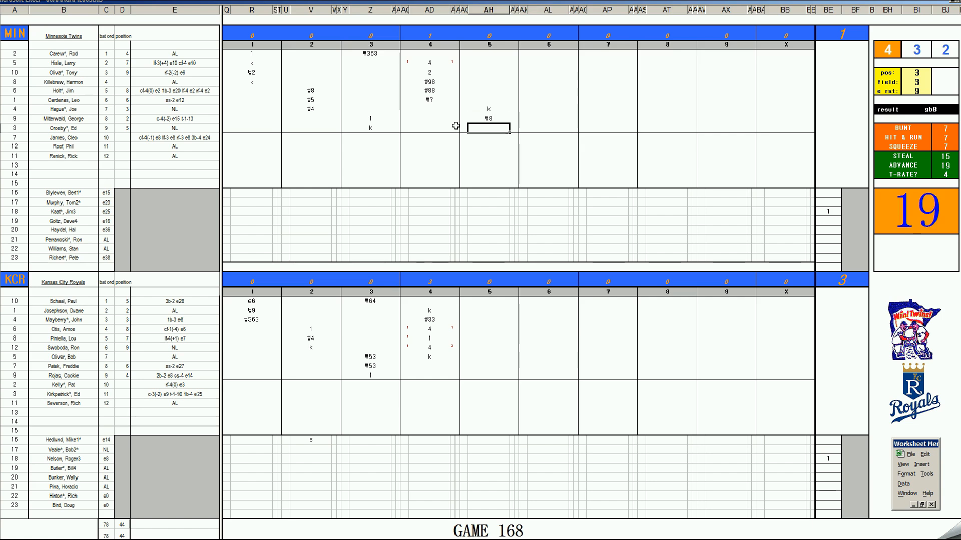
type("#8")
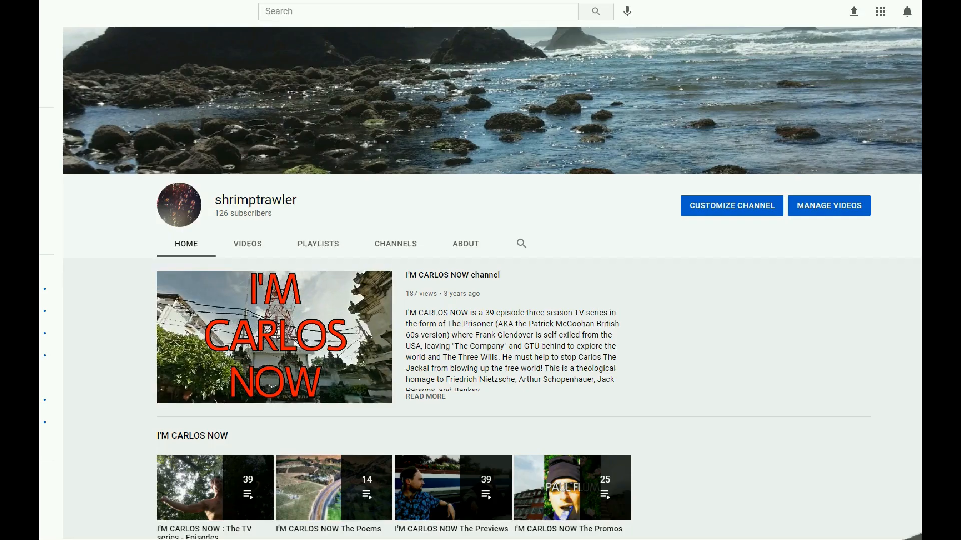
scroll(491, 284, "down", 4)
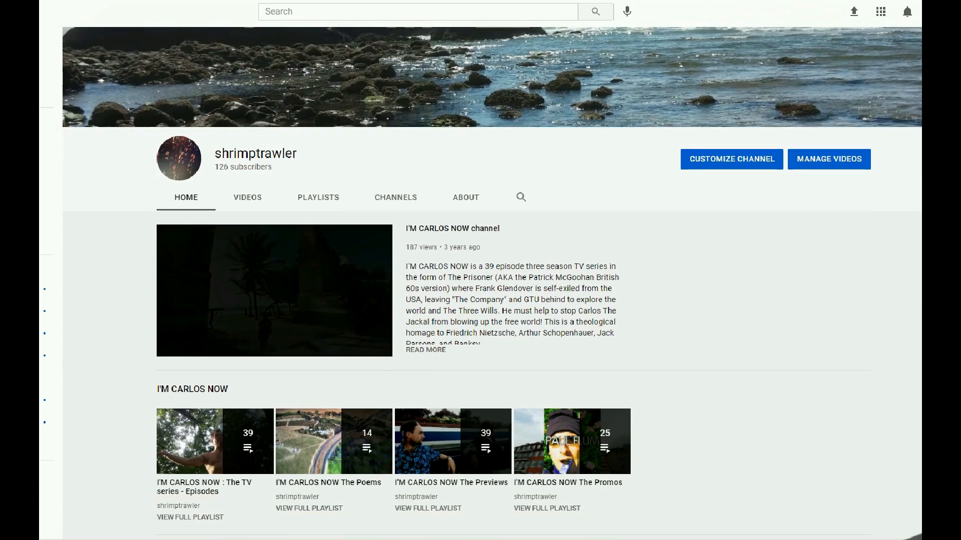
scroll(491, 284, "down", 4)
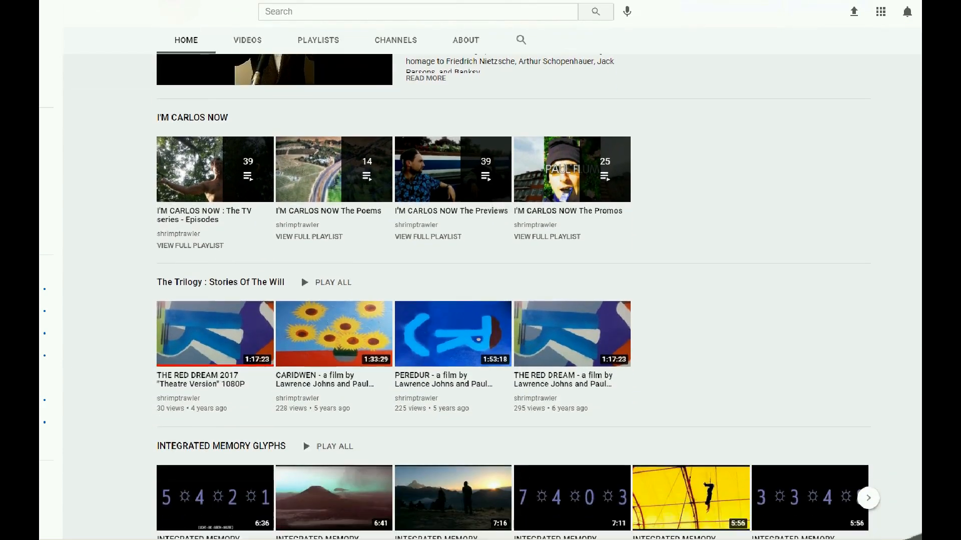
scroll(491, 283, "down", 3)
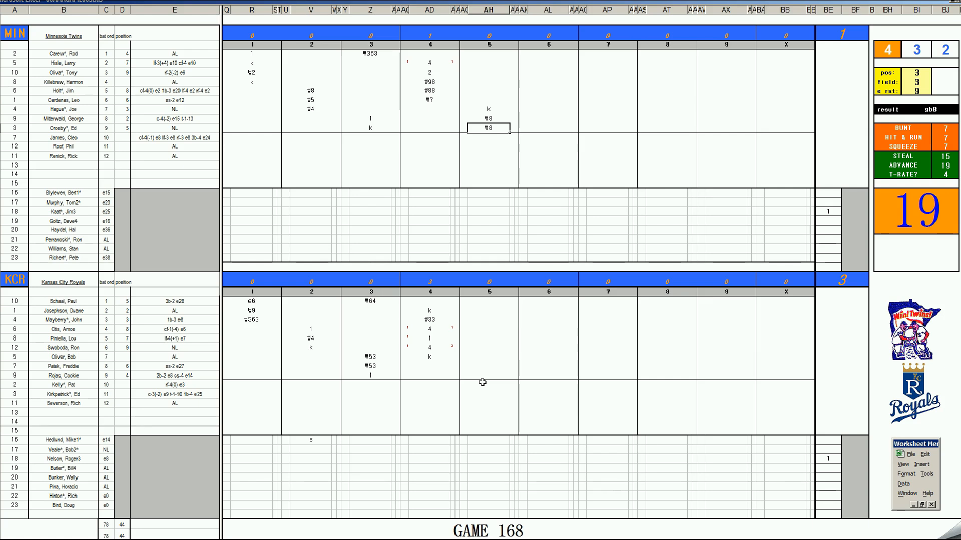
- Record 1 for Kansas City's eighth batter in inning 5 and ss in the team's first pitcher row for that inning
left_click(484, 367)
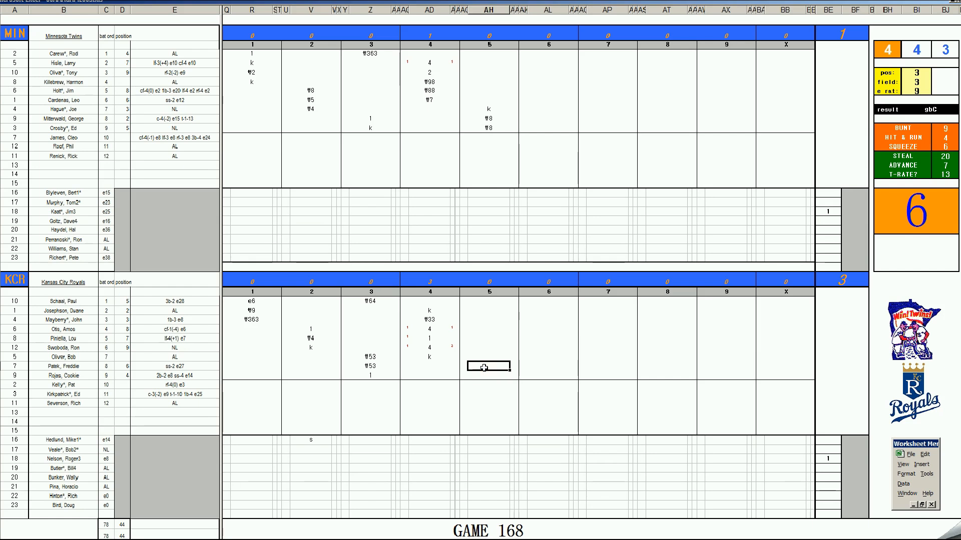
type("1")
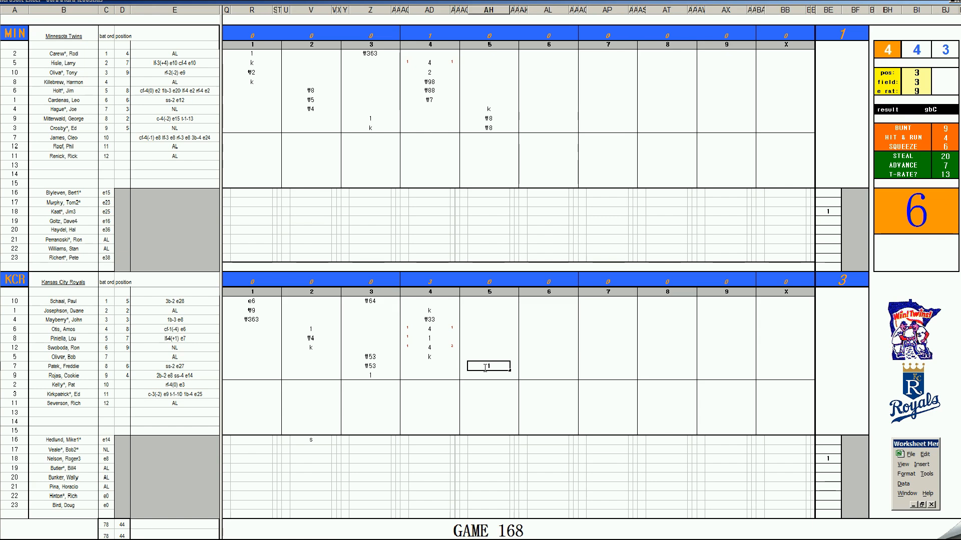
key("Return")
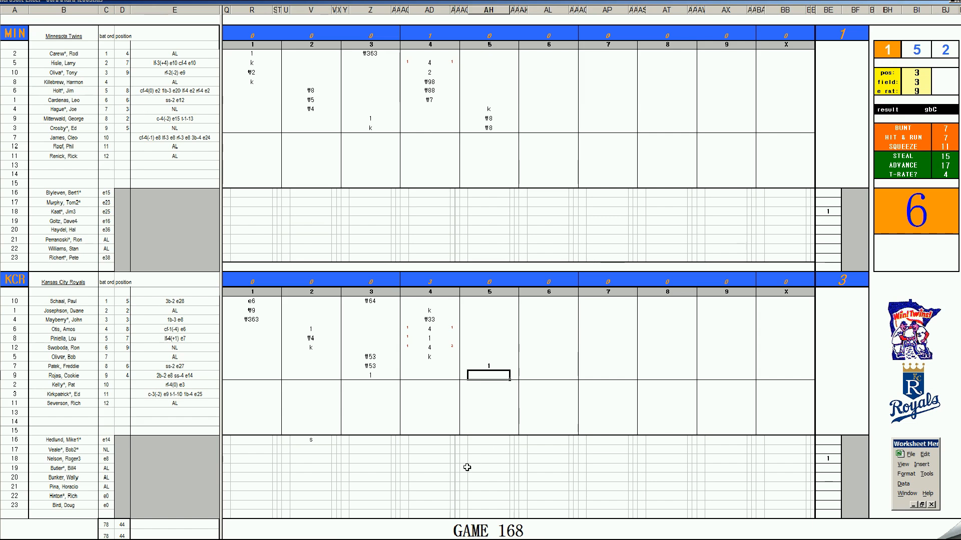
left_click(488, 441)
type("ss")
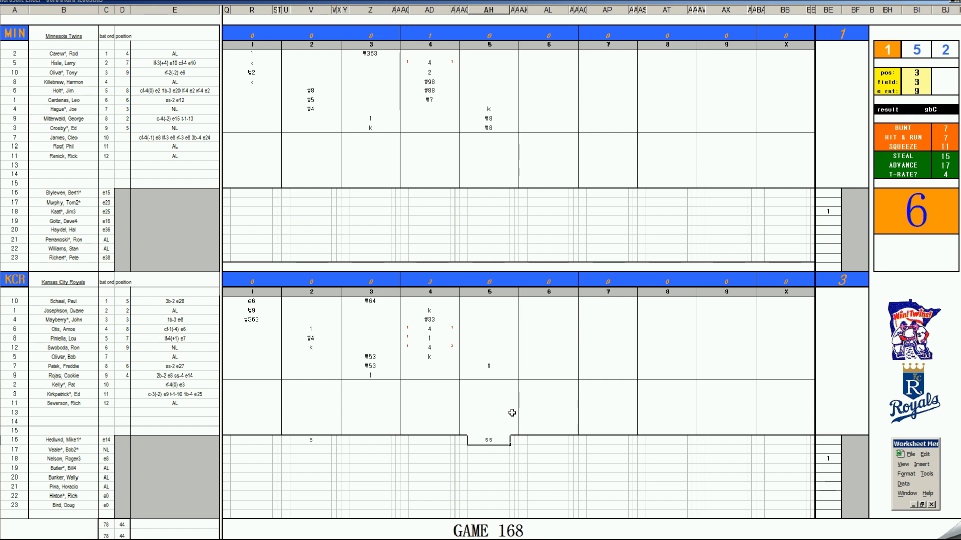
- Record 1 for Kansas City's ninth batter in inning 5
key("Up")
key("Up")
key("Up")
key("Up")
key("Up")
key("Up")
key("Up")
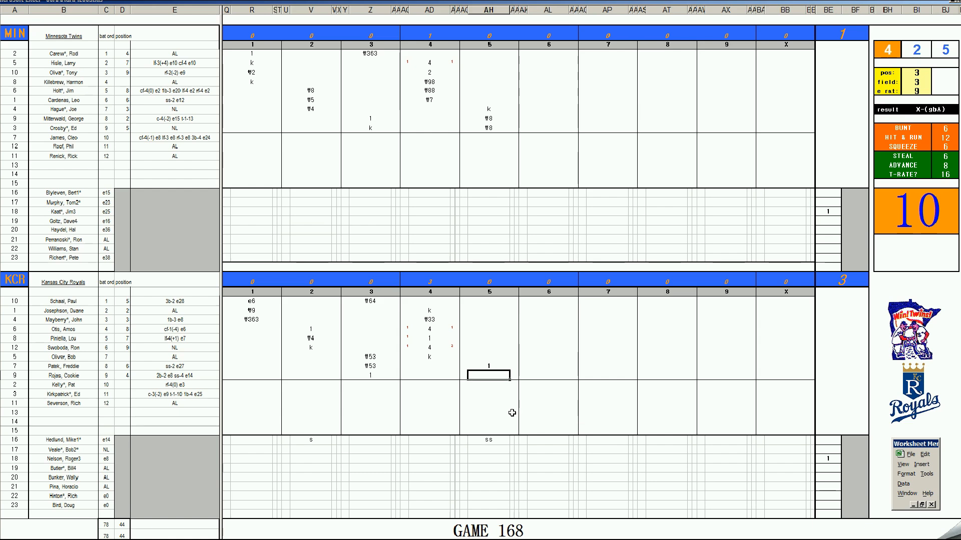
type("1")
- Record 8 for each of Kansas City's first, second and third batters in inning 5
left_click(489, 301)
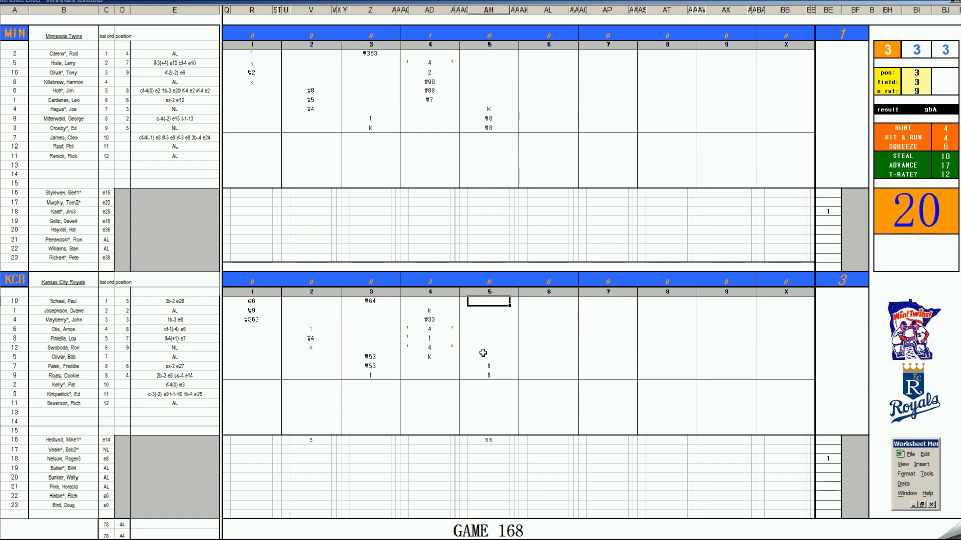
type("8")
key("Return")
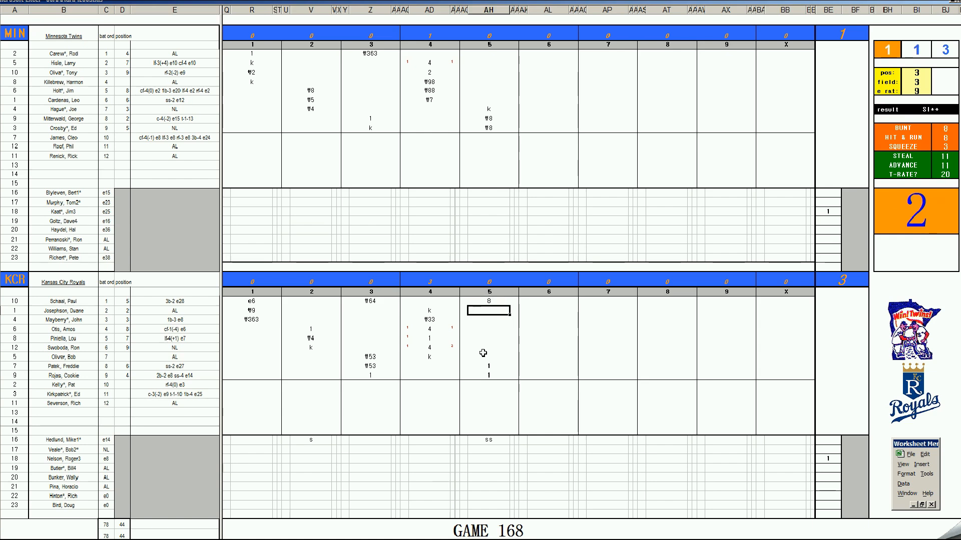
type("8")
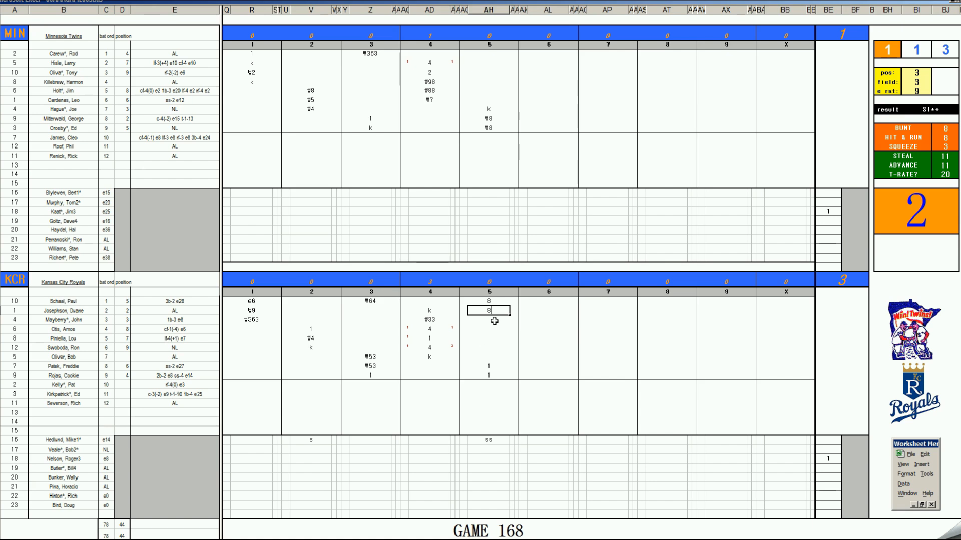
key("Return")
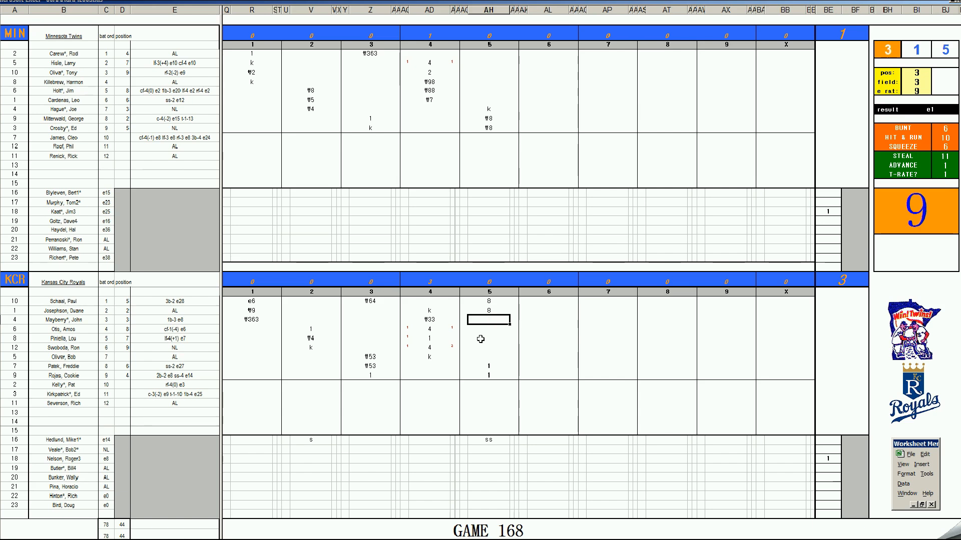
type("8")
- Enter a 1 in the narrow column after Kansas City's third batter's 8 and a 1 before the ninth batter's entry in inning 5
key("Tab")
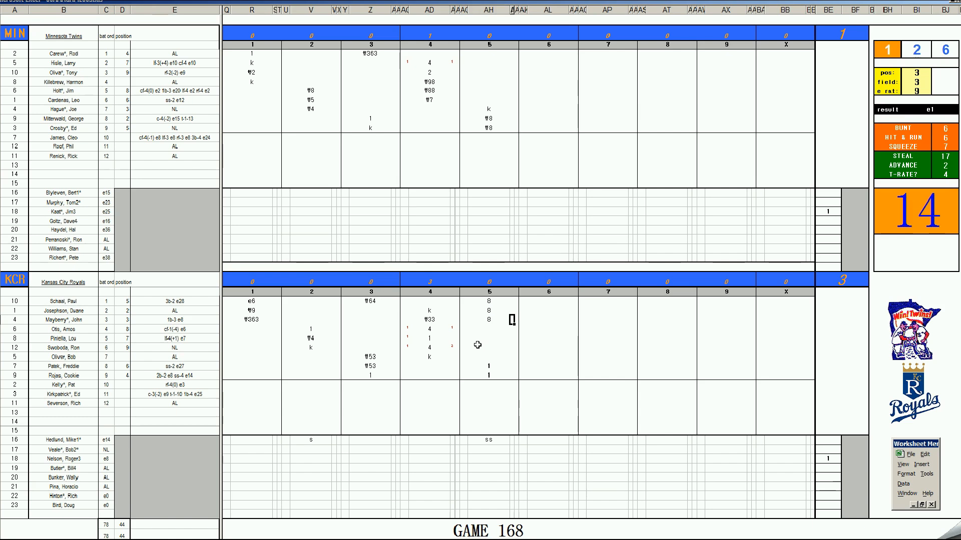
key("Left")
key("Left")
key("Down")
key("Down")
key("Down")
key("Down")
key("Down")
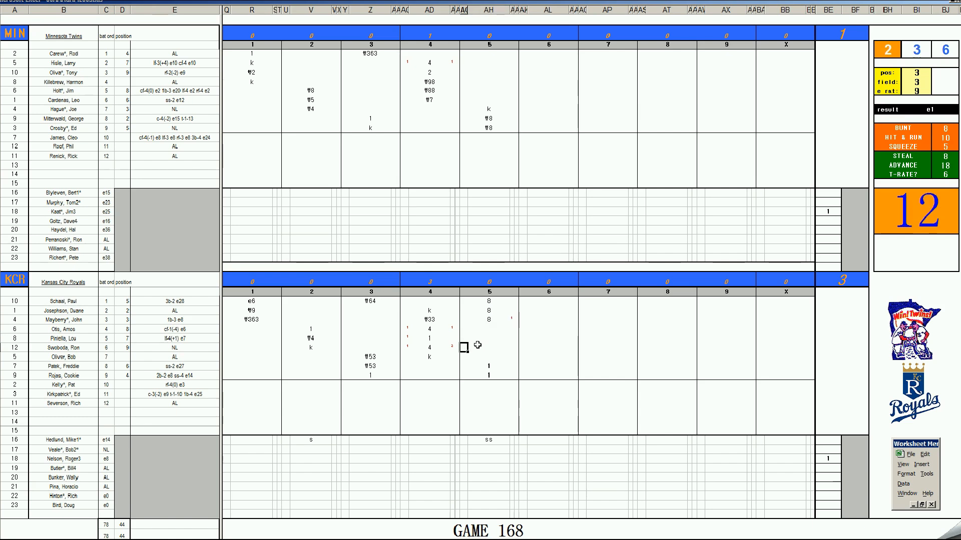
key("Up")
key("Up")
key("Down")
key("Down")
key("Down")
type("1")
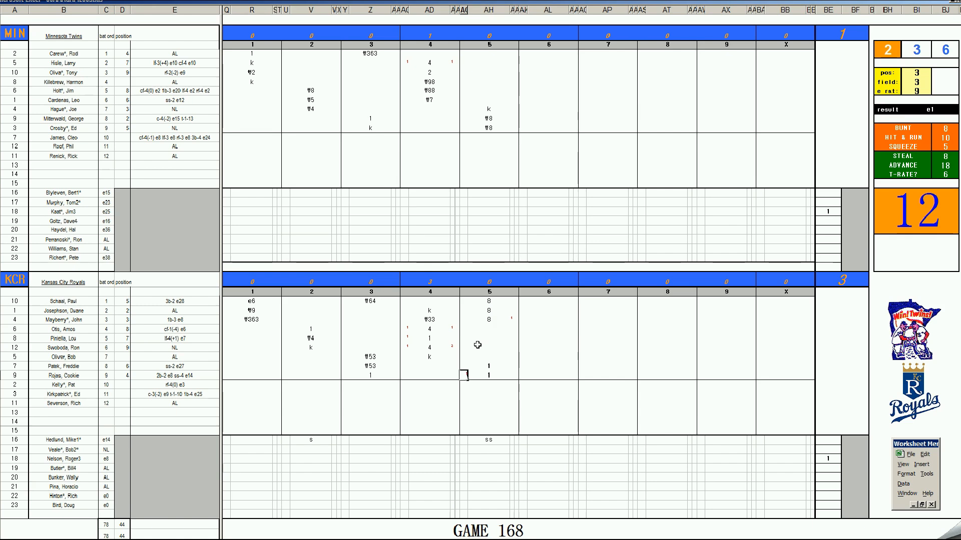
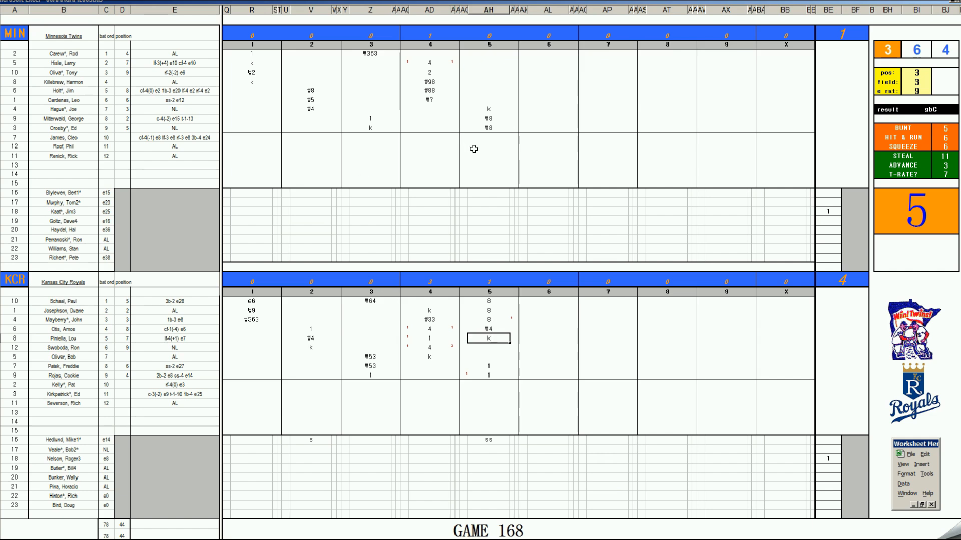
- Record k, ₩8, 1 and ₩54 for Minnesota's first to fourth batters in inning 6
left_click(550, 55)
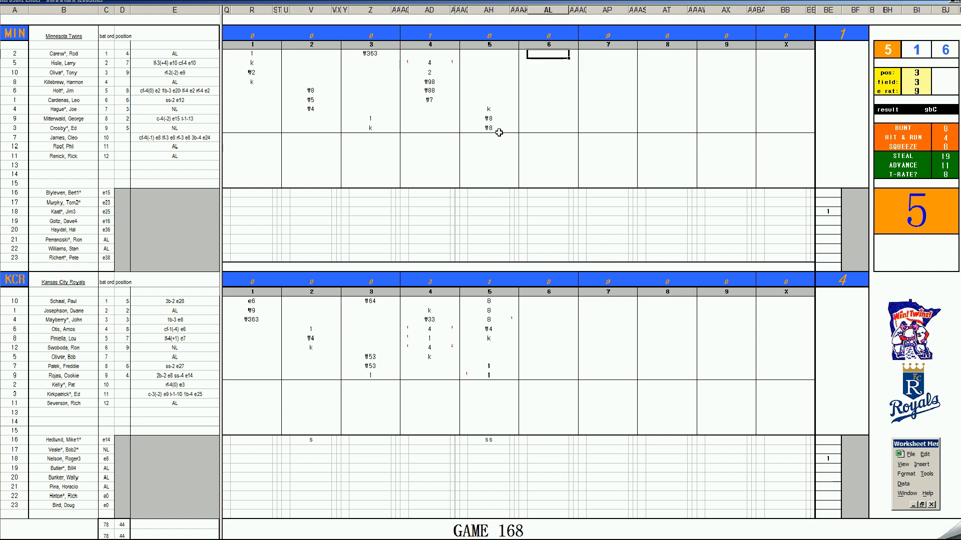
type("k")
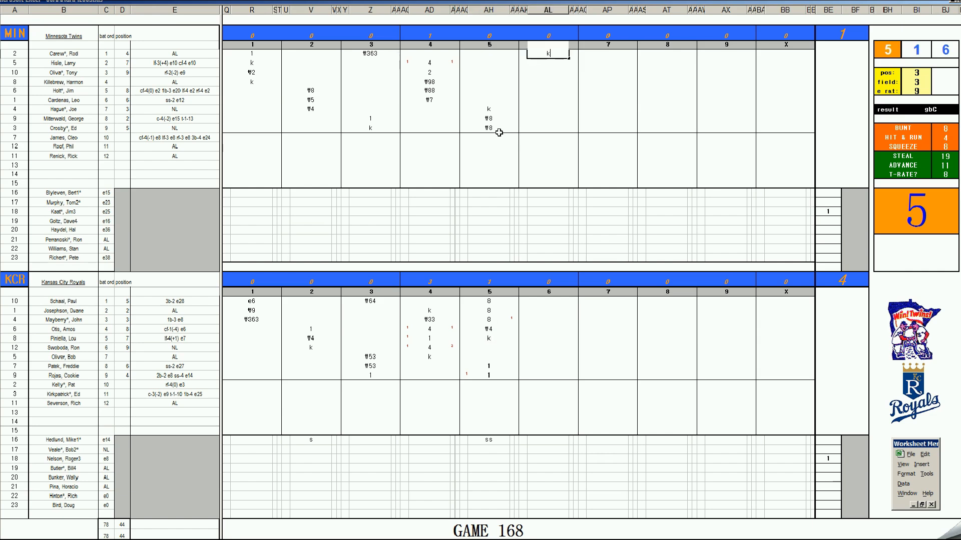
key("Return")
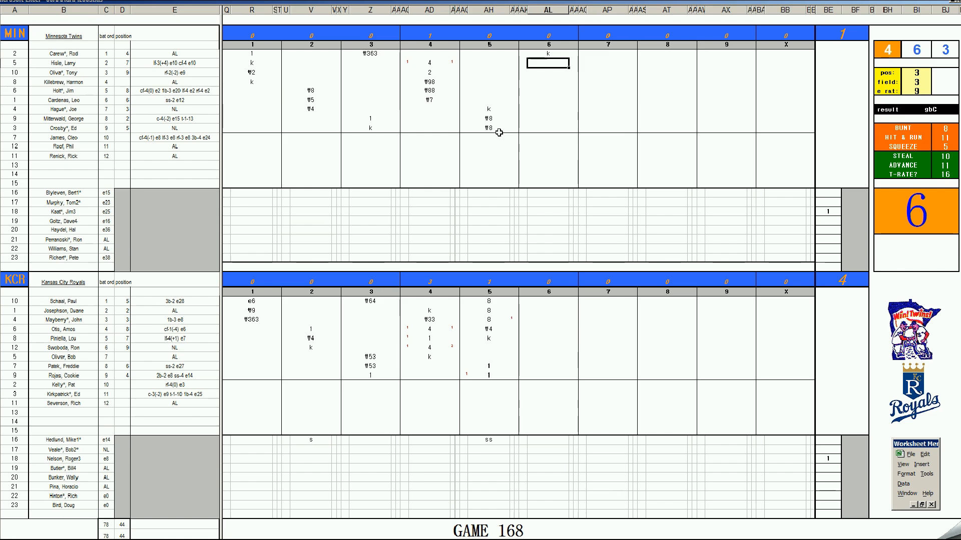
type("#8")
key("Return")
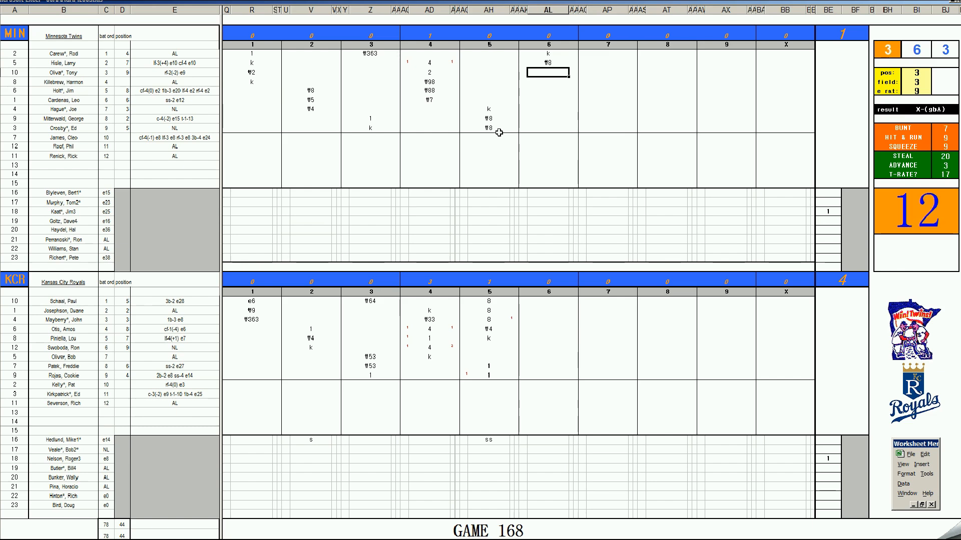
type("1")
key("Return")
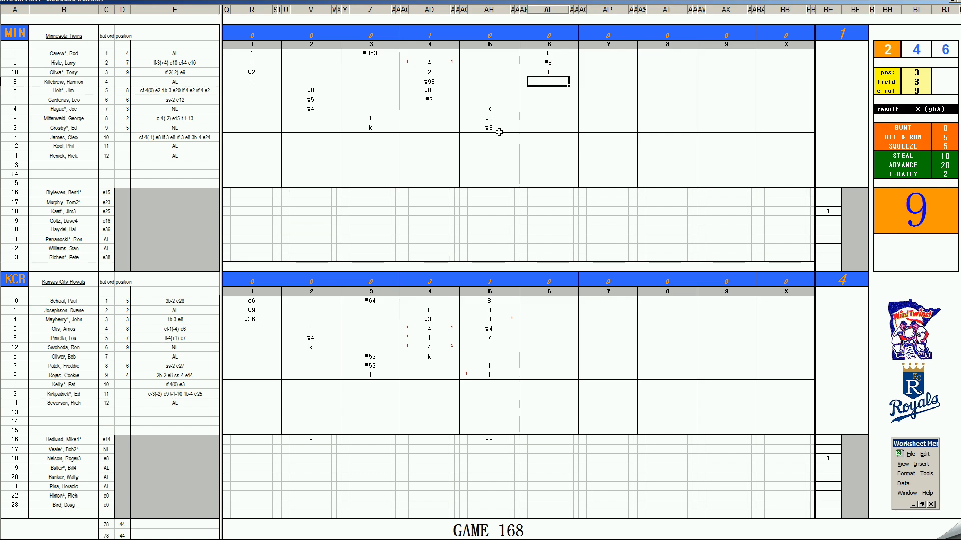
type("#54")
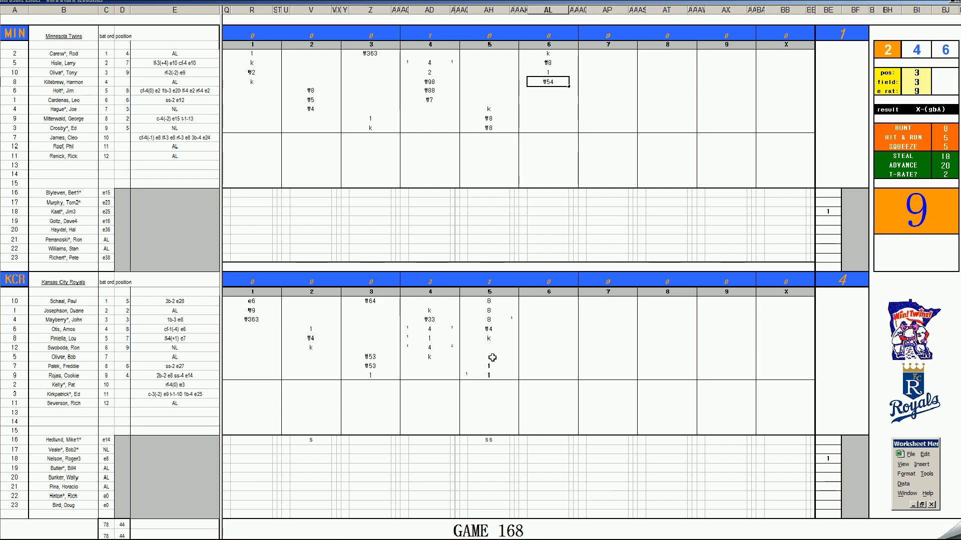
- Record k for Kansas City's sixth batter in inning 6
left_click(541, 347)
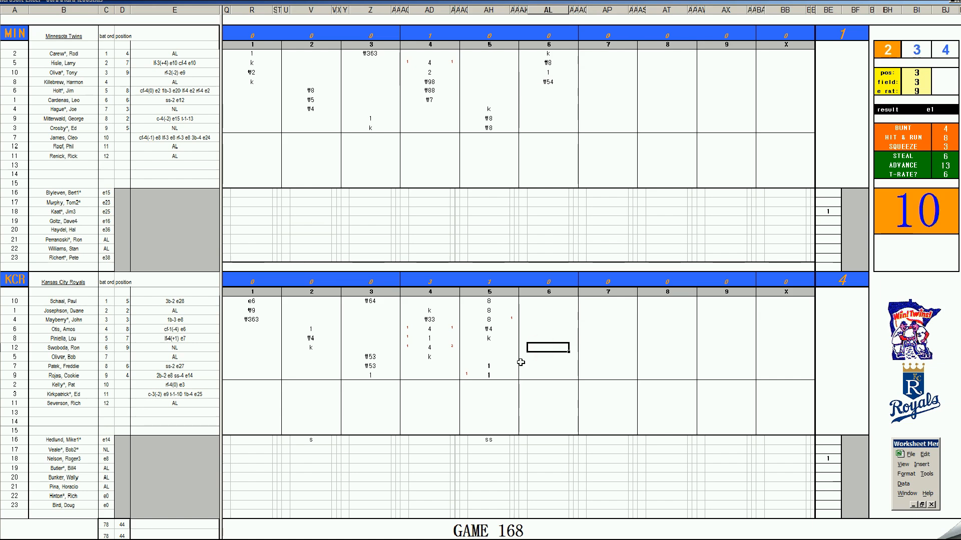
type("k")
key("Return")
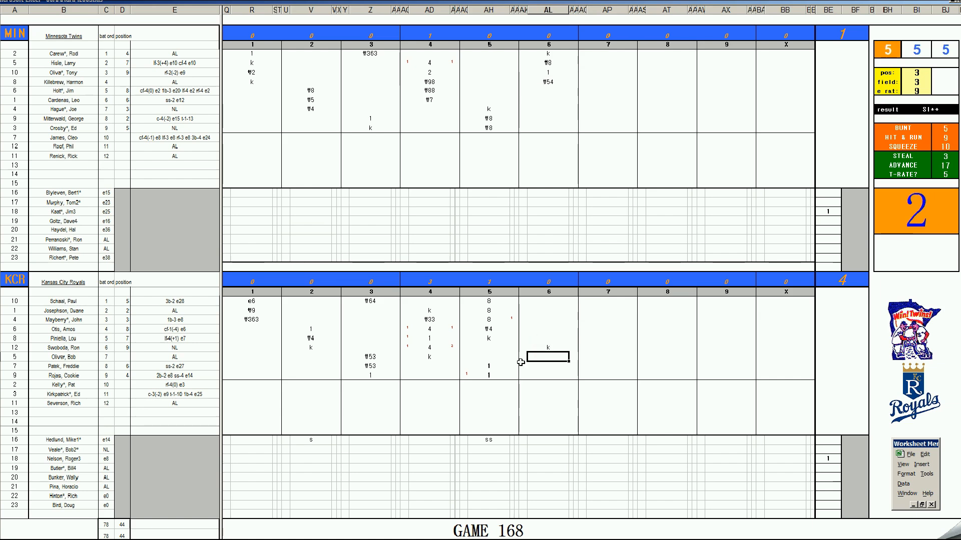
- Set the fielding lookup to position 2, field 4 and e rating 15, and record e2 for Kansas City's seventh batter in inning 6
key("ctrl+Home")
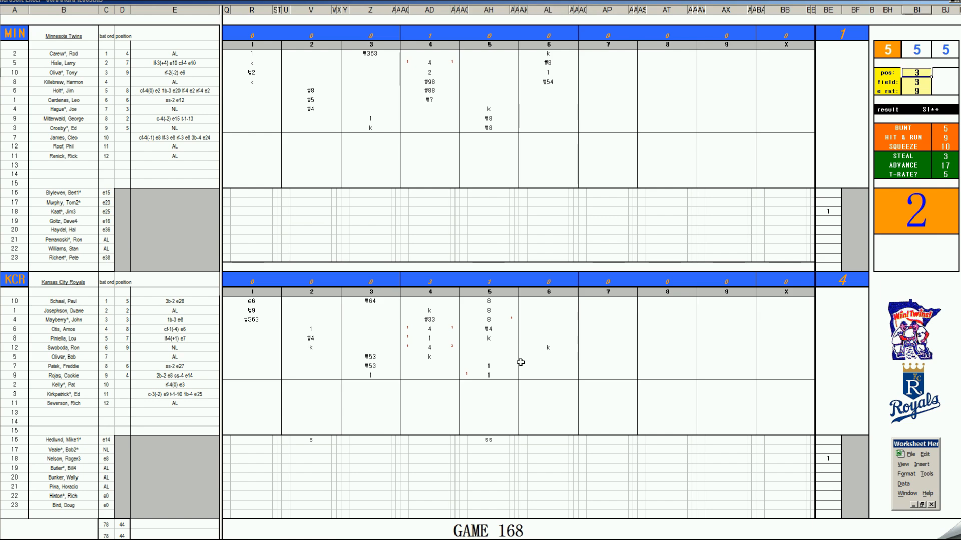
type("2")
key("Return")
type("4")
key("Return")
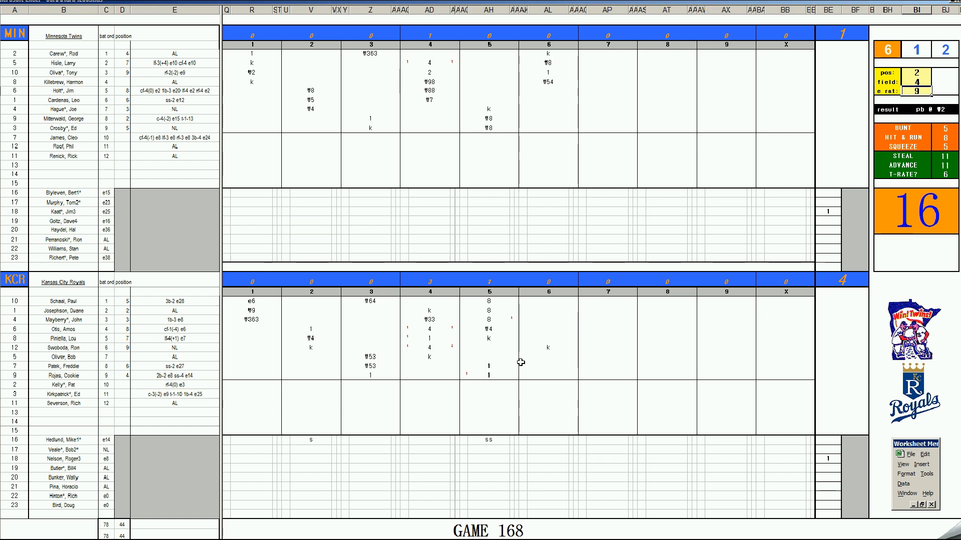
left_click(539, 359)
type("f2")
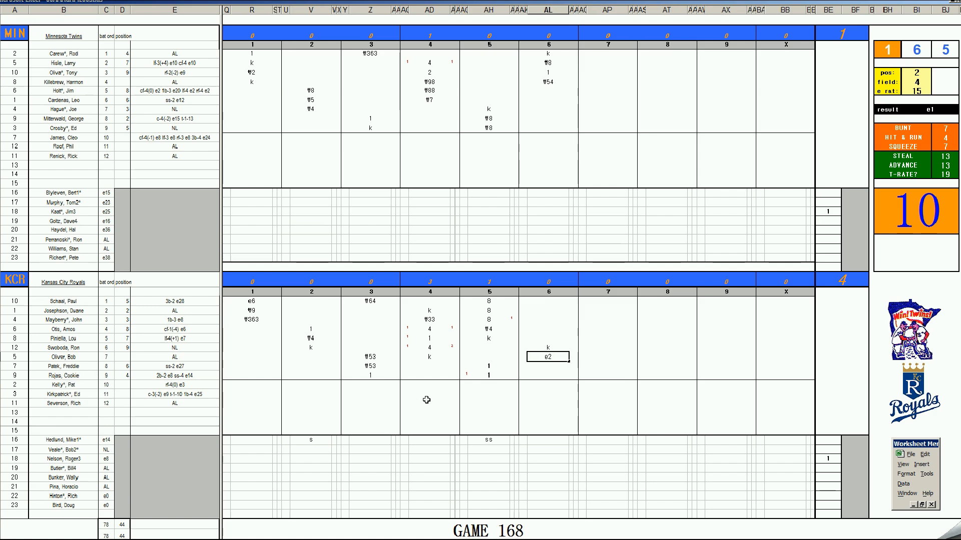
- Record ₩54 for Kansas City's eighth batter in inning 6 and mark the narrow column after it
key("Return")
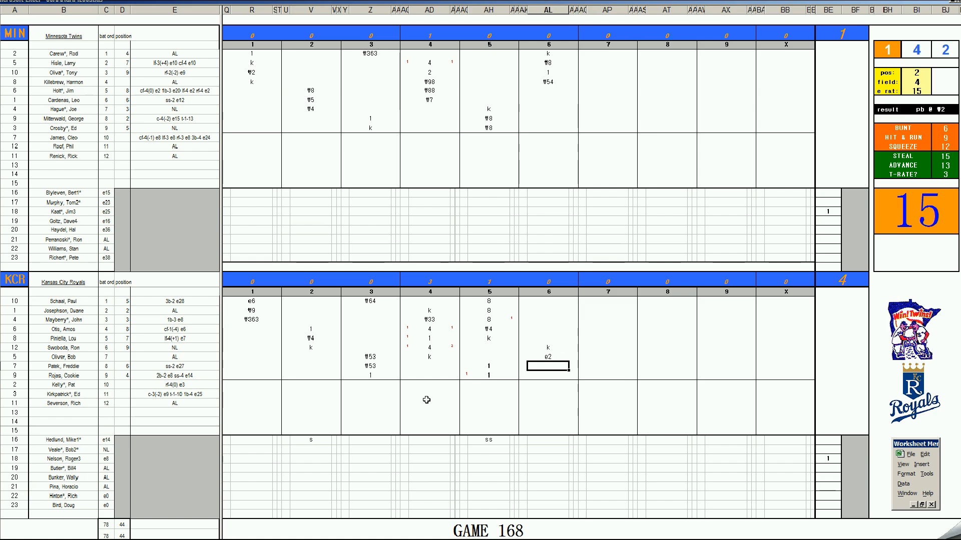
type("#54")
key("Return")
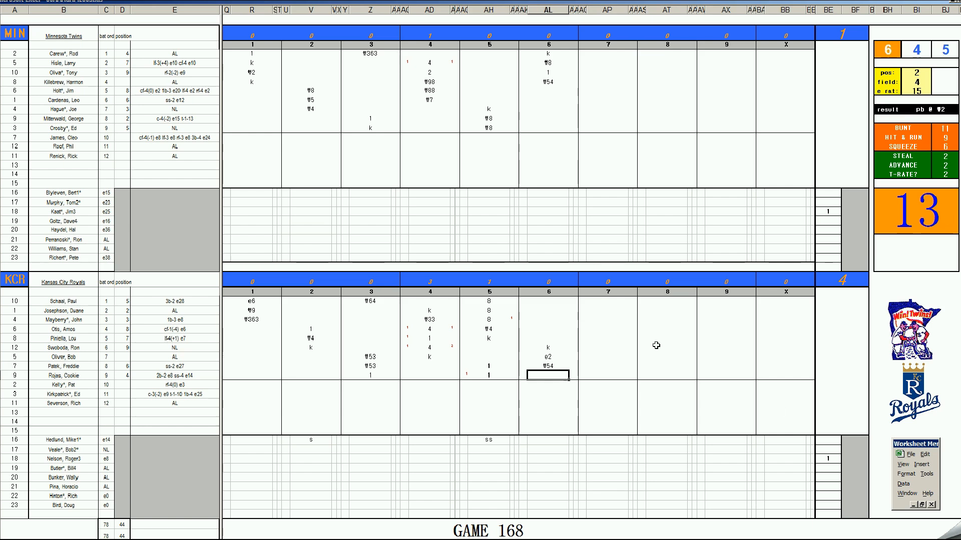
key("Up")
key("Right")
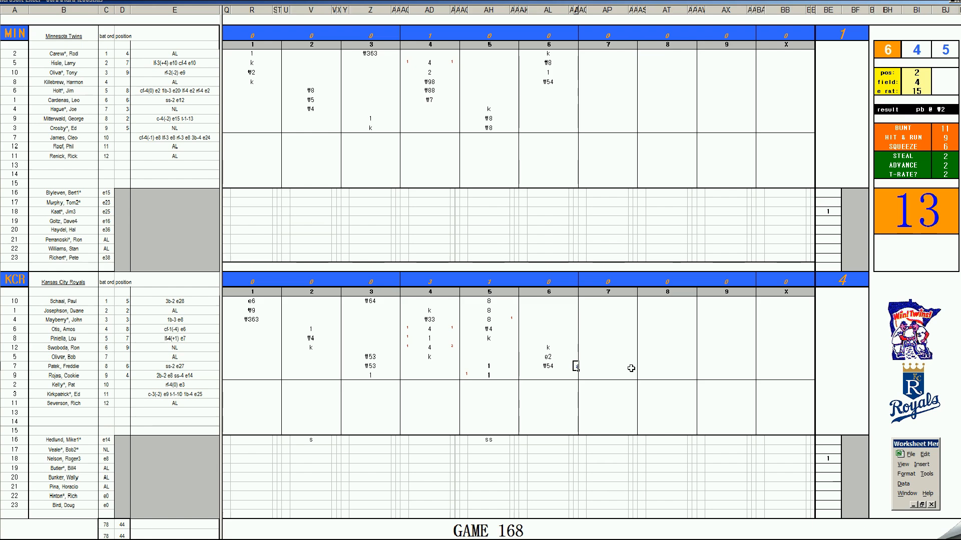
- Enter e2 in the inning 6 cell of Kansas City's first pitcher row
key("Left")
key("Left")
key("Down")
key("Down")
key("Down")
key("Down")
key("Down")
key("Down")
key("Down")
key("Down")
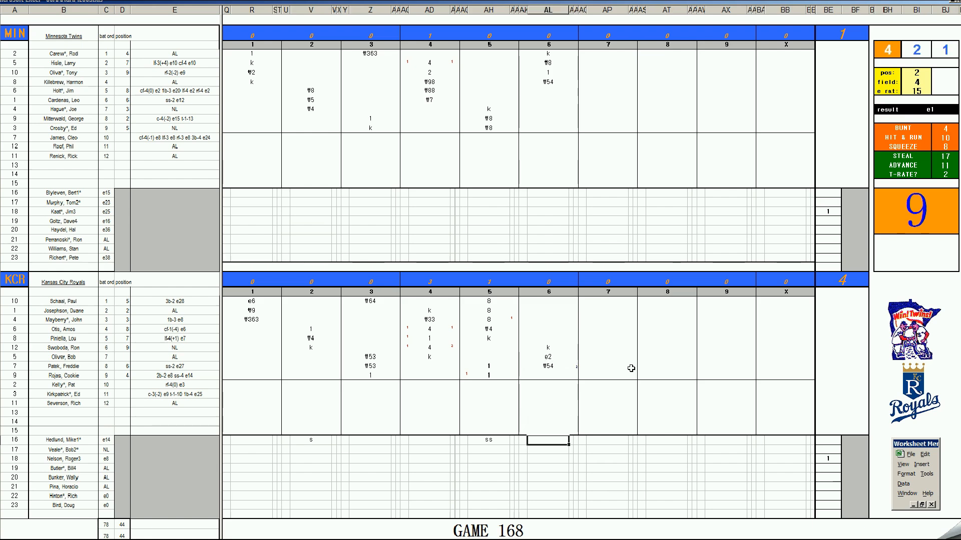
type("e2")
- Record ₩8 for Kansas City's ninth batter in inning 6
key("Up")
key("Up")
key("Up")
key("Up")
key("Up")
key("Up")
key("Up")
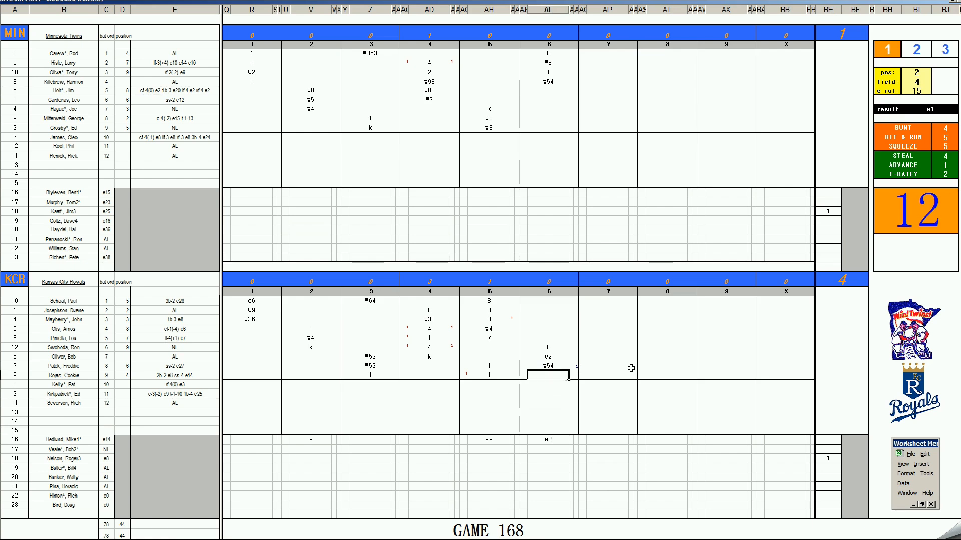
type("#8")
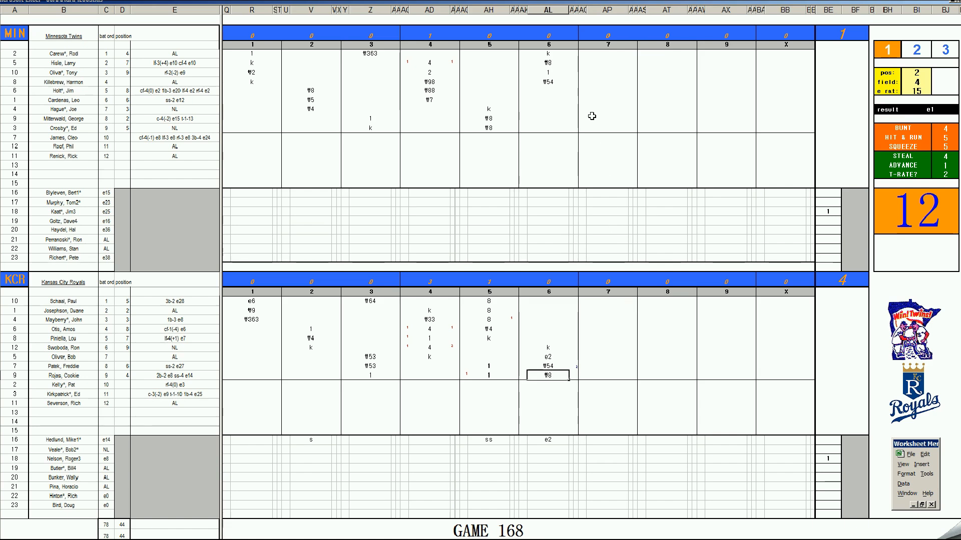
- Record 1 and ₩543 for Minnesota's fifth and sixth batters in inning 7
left_click(596, 91)
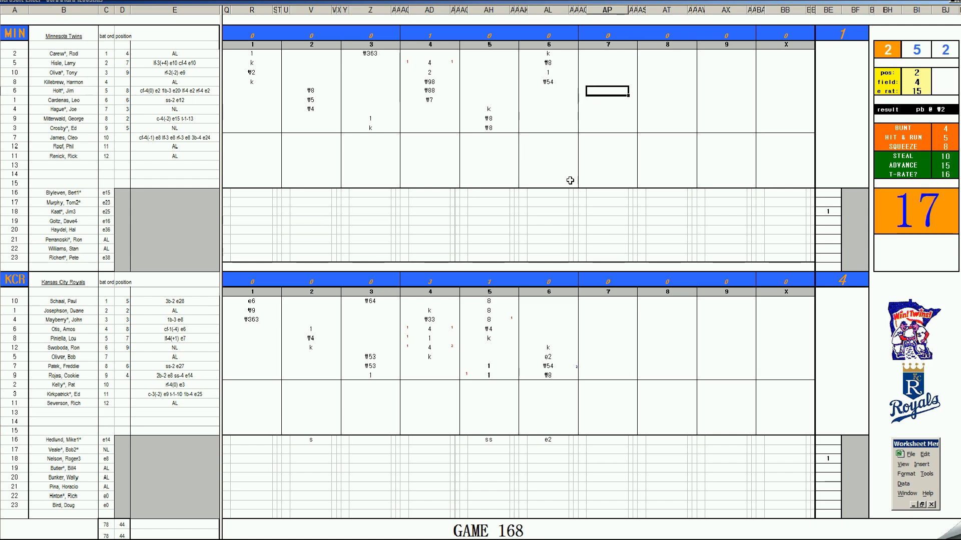
type("1")
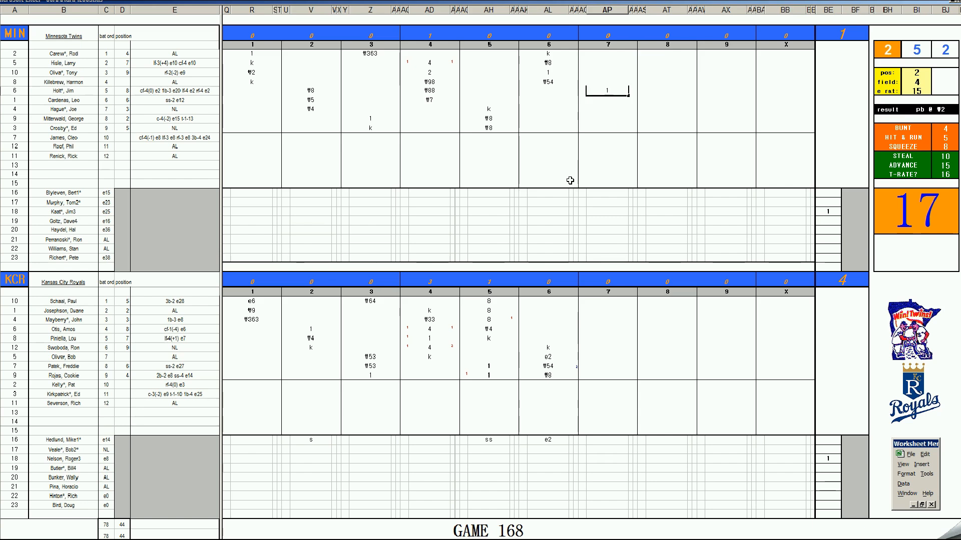
key("Return")
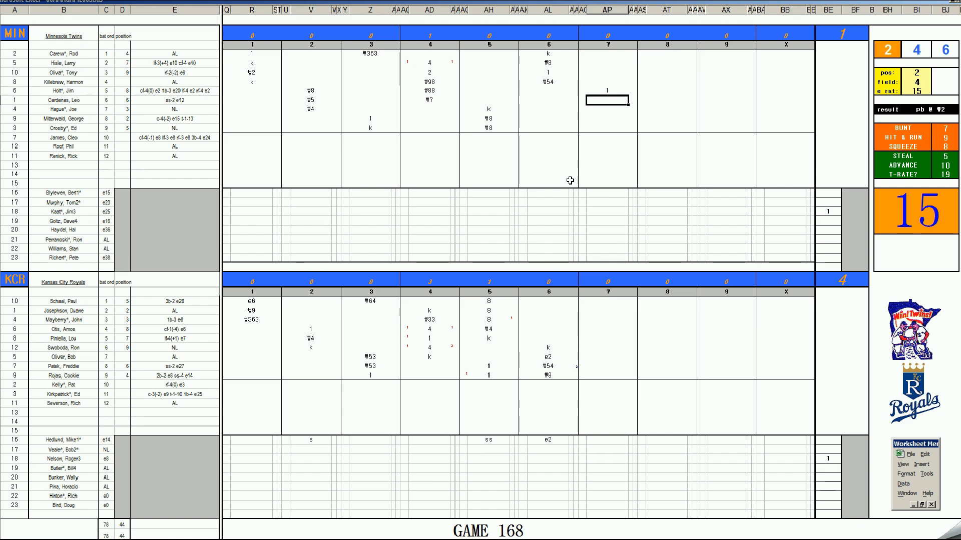
type("#543")
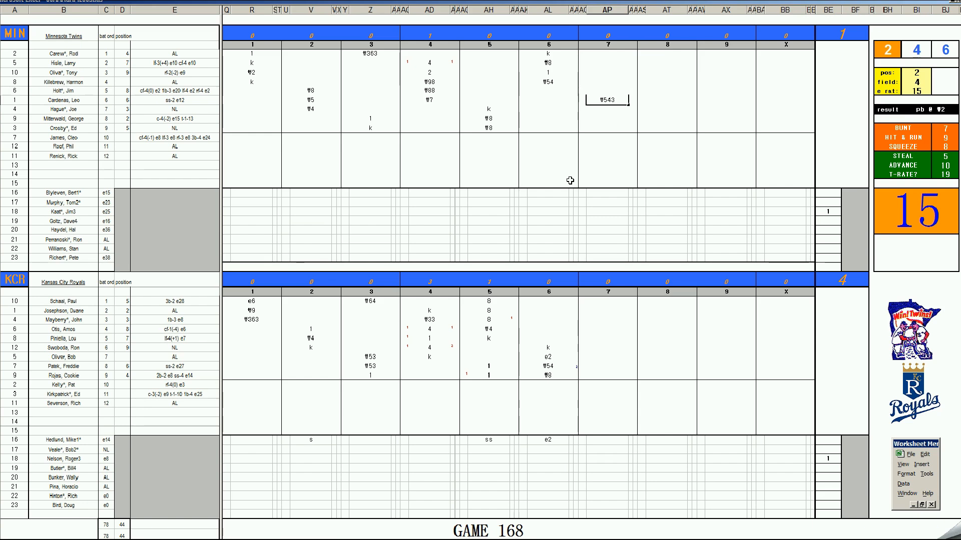
key("Return")
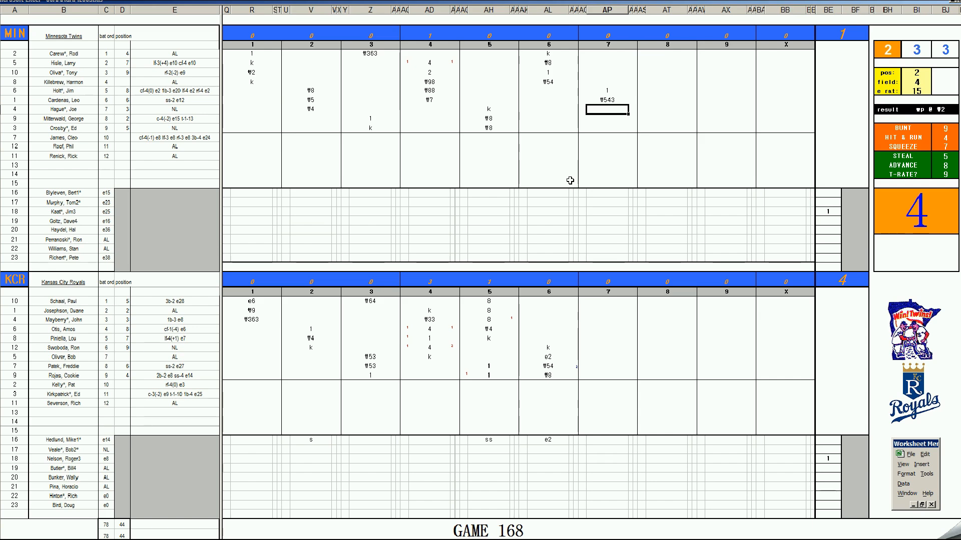
type("#63")
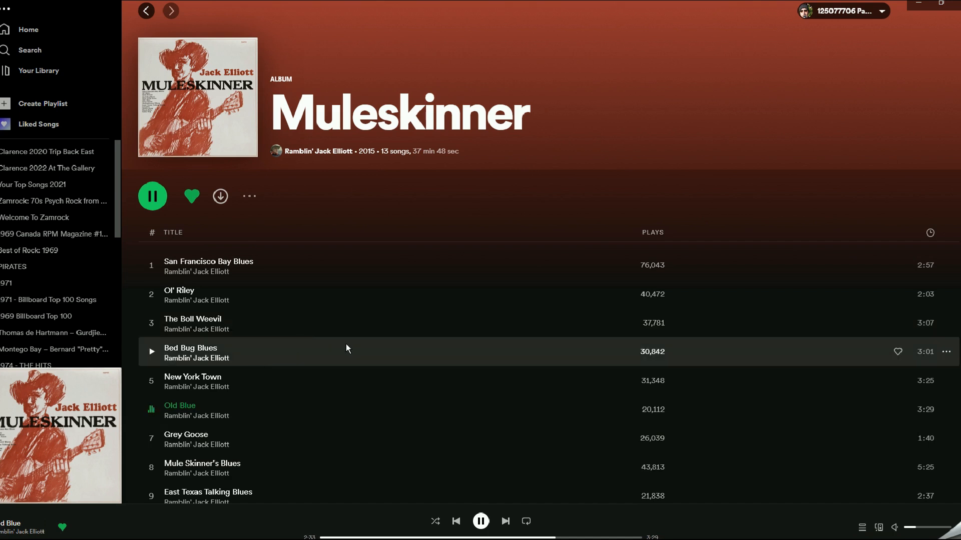
- Look through the Muleskinner album's track list in Spotify and return to the Game 168 scoresheet
scroll(346, 344, "down", 1)
scroll(346, 344, "down", 3)
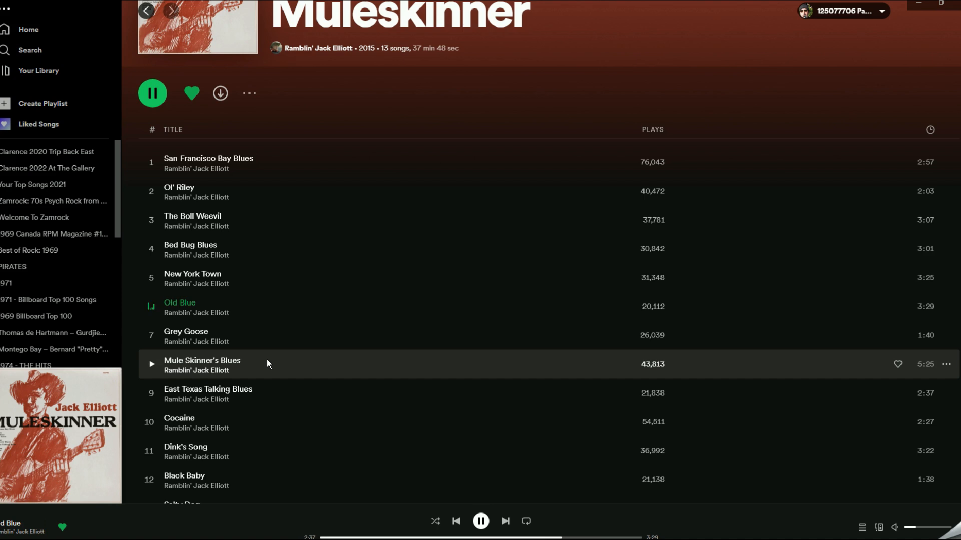
scroll(266, 359, "down", 2)
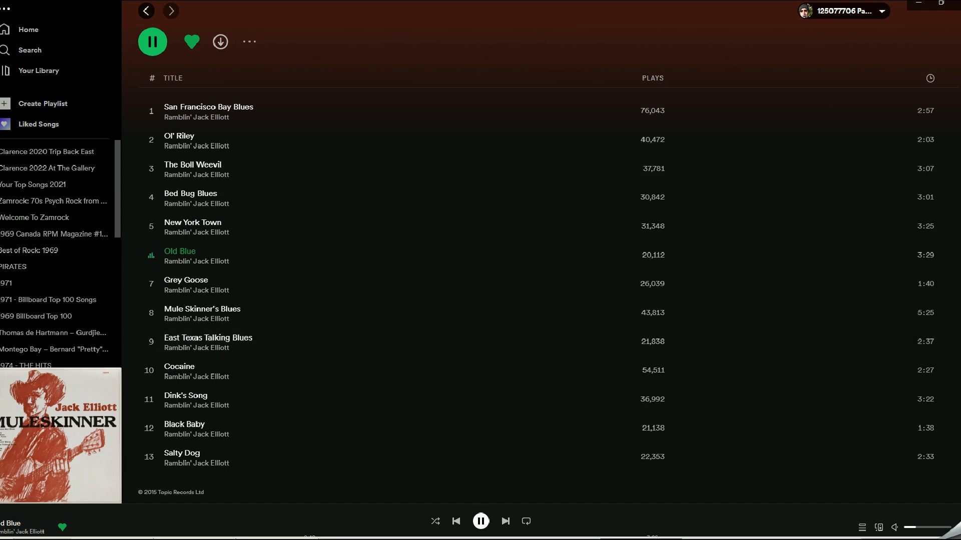
left_click(195, 539)
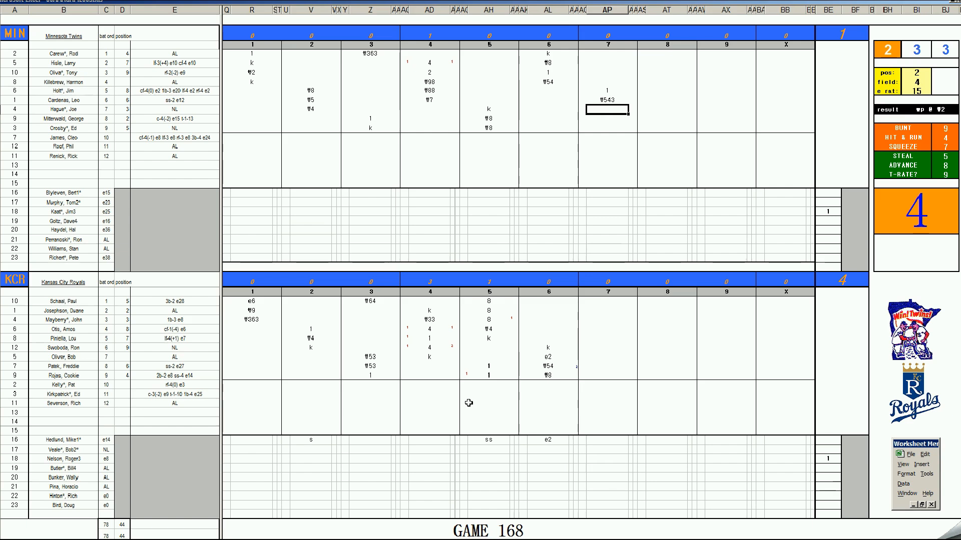
- Record ₩63 for Minnesota's seventh batter, and 2 and ₩8 for Kansas City's first and second batters, in inning 7
type("#63")
left_click(611, 302)
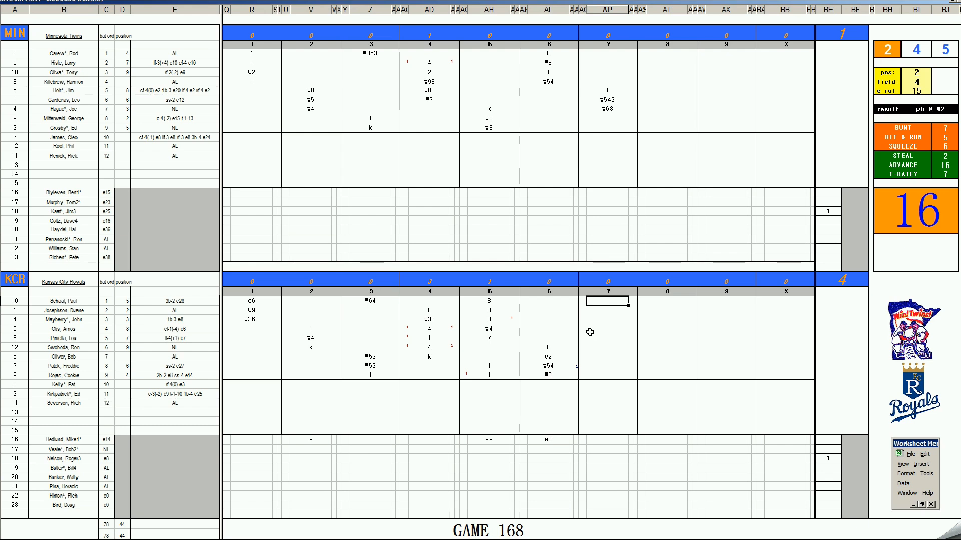
type("2")
key("Return")
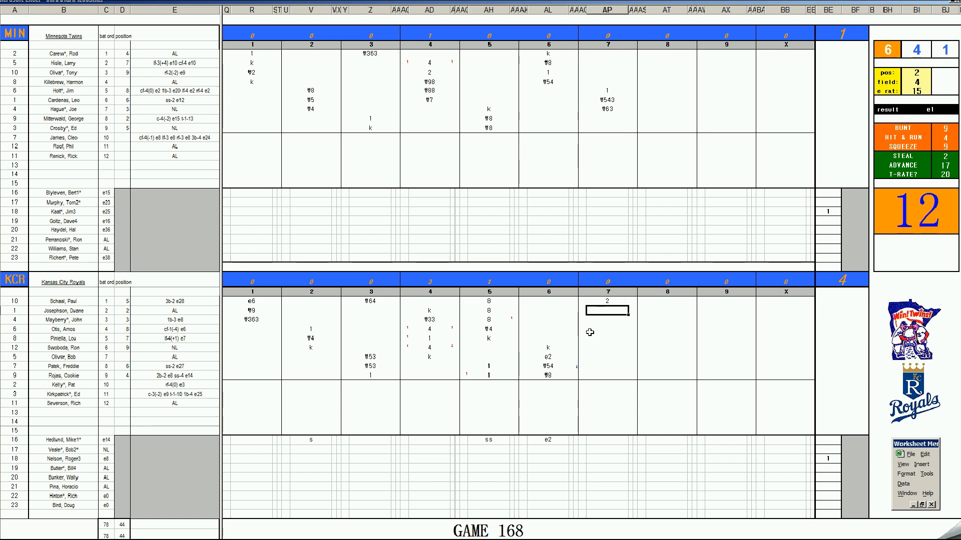
type("#8")
key("Return")
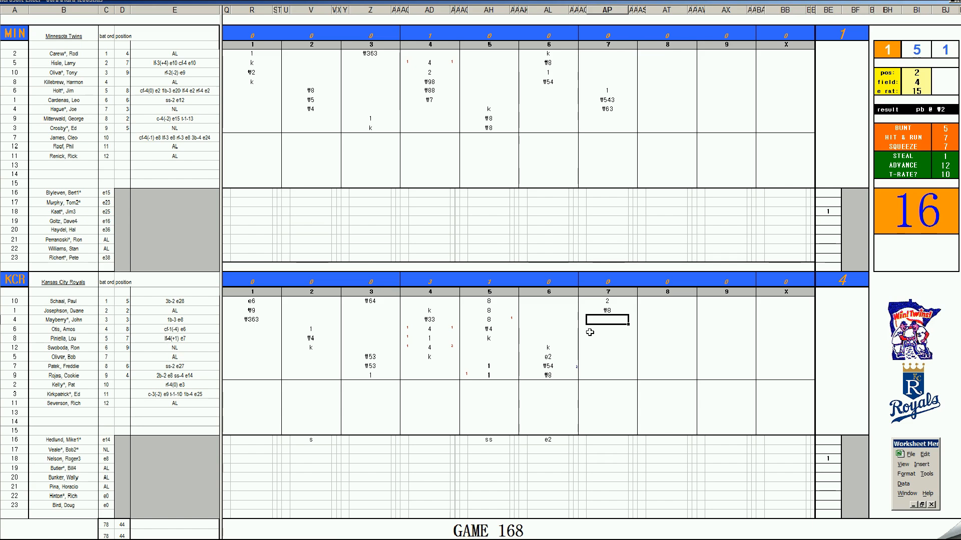
- Record 4 followed by a narrow-column 2 for Kansas City's third batter in inning 7, and 1 before the first and third batters' entries
type("4")
key("Tab")
type("2")
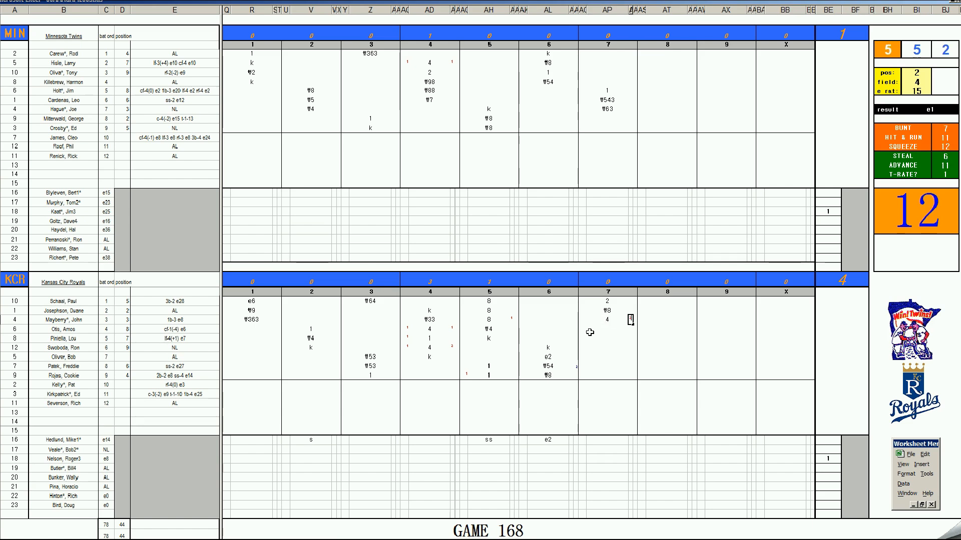
key("Return")
key("Up")
type("1")
key("Down")
key("Down")
type("1")
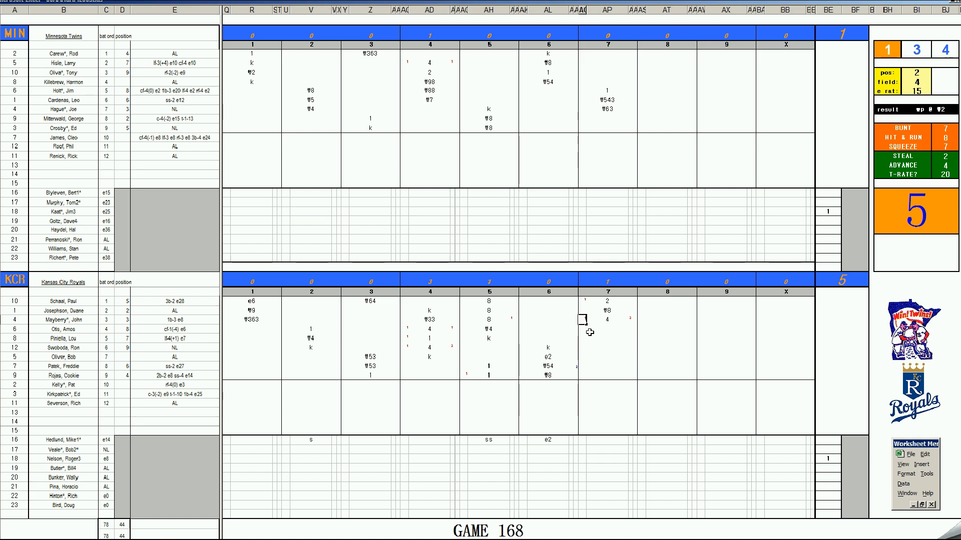
left_click(614, 330)
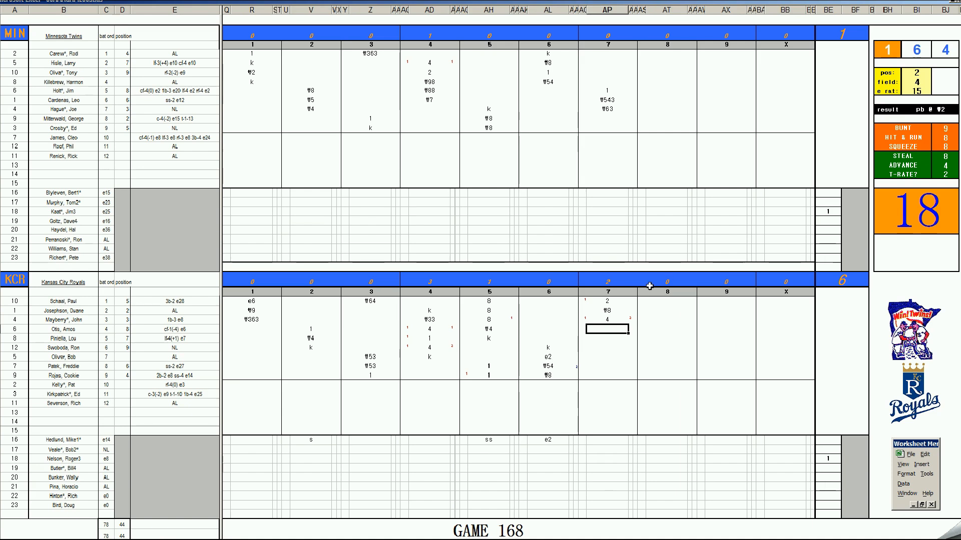
- Enter 6 1/3 innings for Minnesota's pitcher in row 18 and a 7 as the entry inning for the pitcher in row 20
left_click(849, 212)
type("6 1/3")
key("Return")
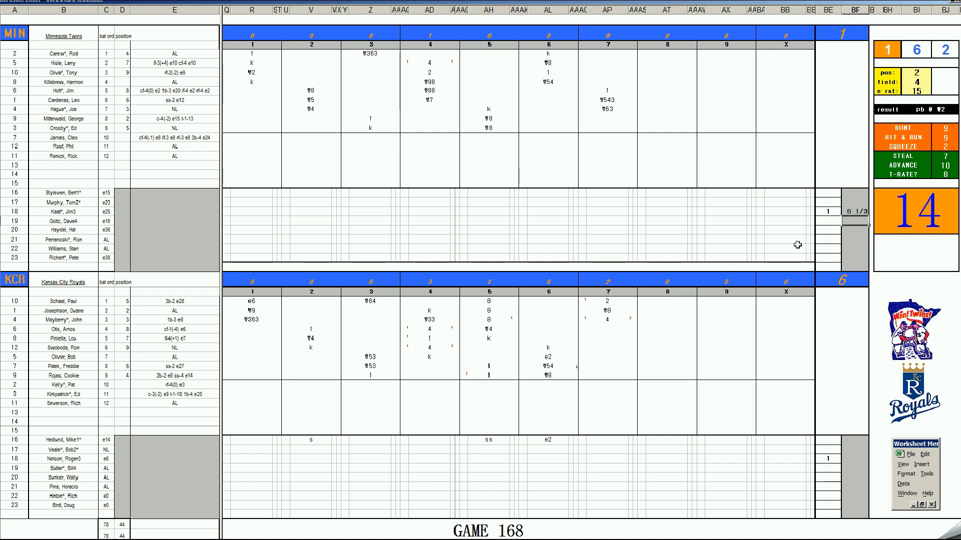
key("Left")
key("Down")
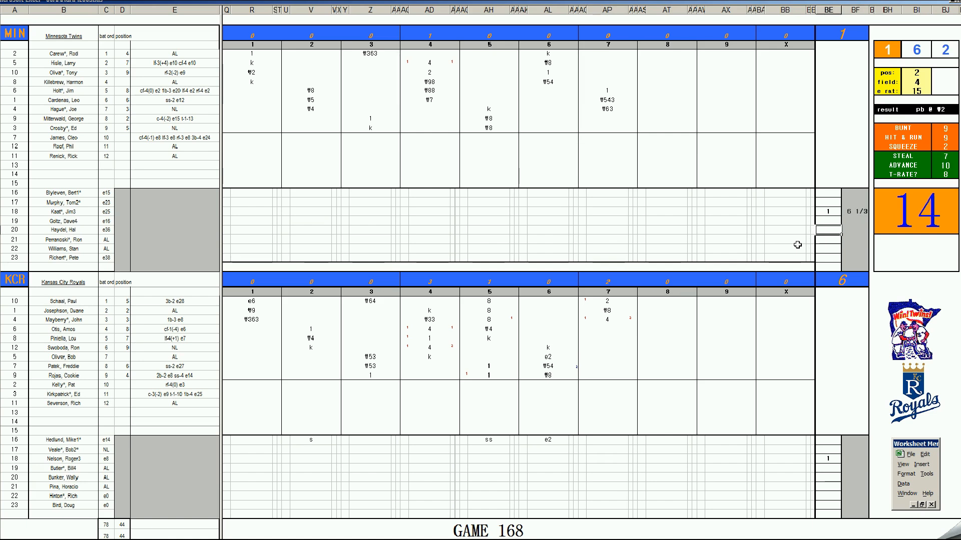
type("7")
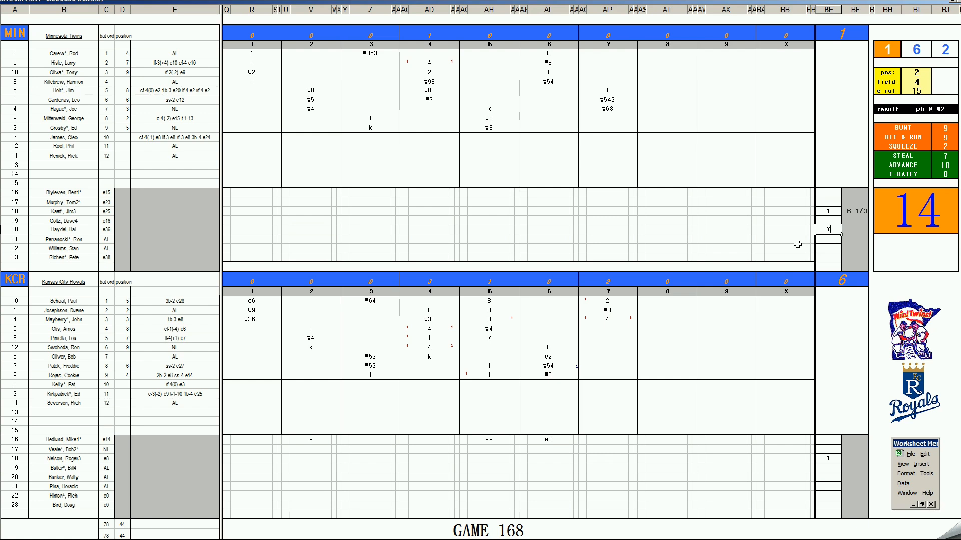
- Enter ao in the inning 7 cell of Minnesota's pitcher row 20
key("Left")
key("Left")
key("Left")
key("Left")
key("Left")
key("Left")
key("Left")
key("Left")
key("Left")
key("Left")
key("Left")
key("Left")
key("Left")
key("Left")
key("Left")
type("ao")
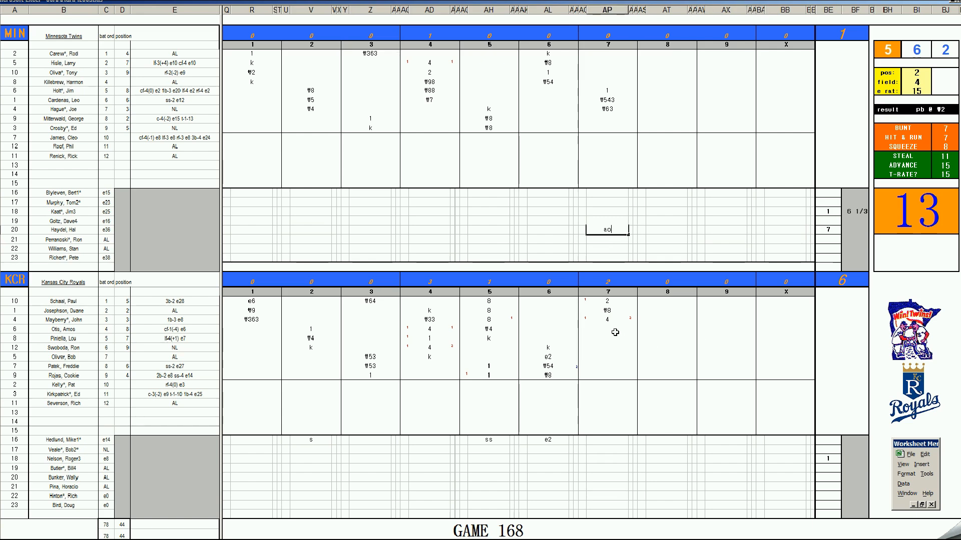
- Record 1 and 8 for Kansas City's fourth and fifth batters in inning 7
left_click(615, 332)
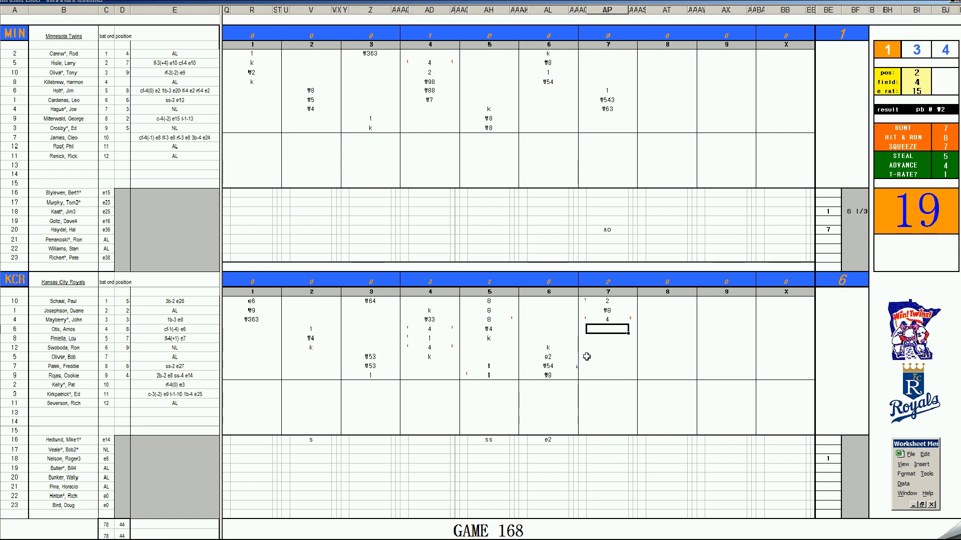
type("1")
key("Return")
type("8")
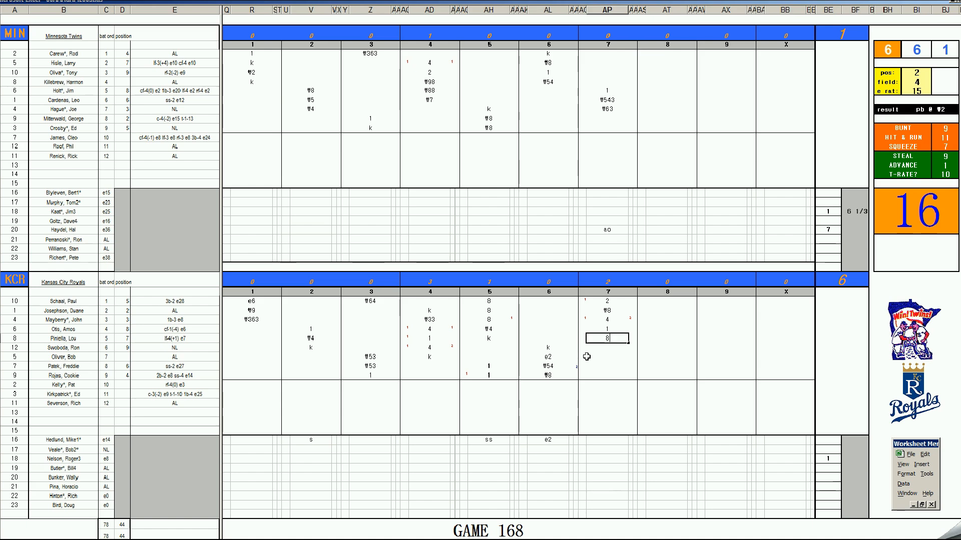
key("Return")
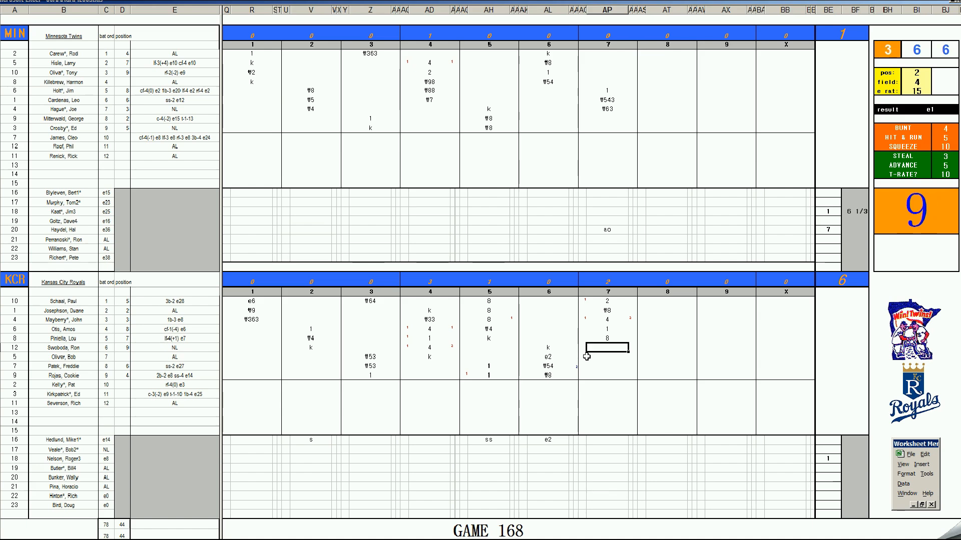
- Record 1 followed by a narrow-column 1 for Kansas City's sixth batter in inning 7, and a 1 before the fourth batter's entry
type("1")
key("Right")
type("1")
key("Left")
key("Left")
key("Up")
key("Up")
type("1")
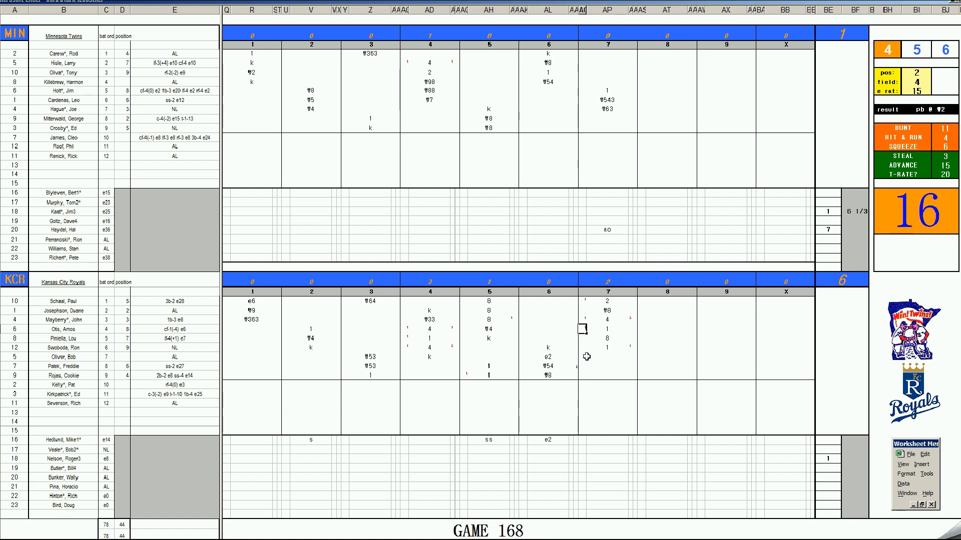
key("Right")
key("Left")
key("Right")
key("Left")
key("Right")
key("Down")
key("Down")
key("Down")
key("Up")
key("Down")
key("Up")
key("Up")
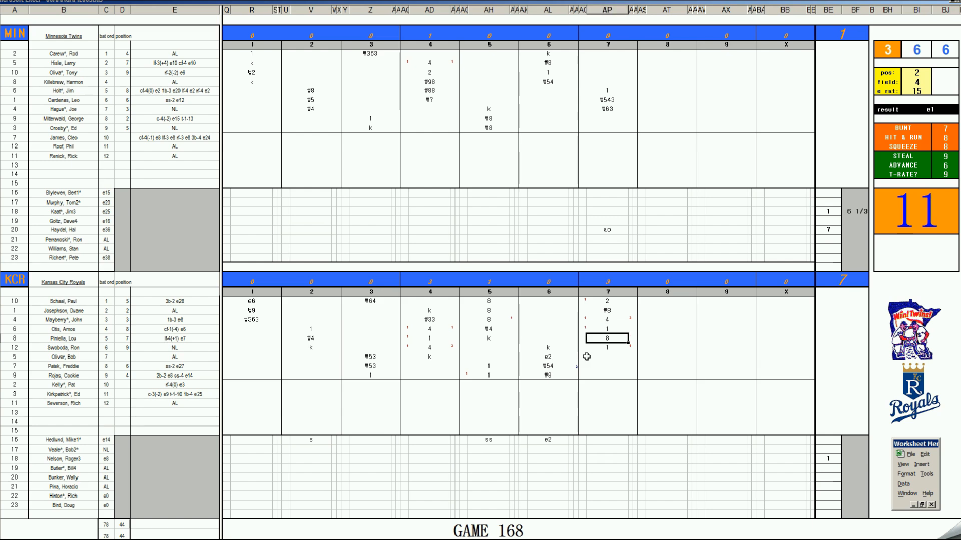
- Record ₩444 for Kansas City's seventh batter in inning 7
key("Down")
key("Down")
key("Up")
key("Down")
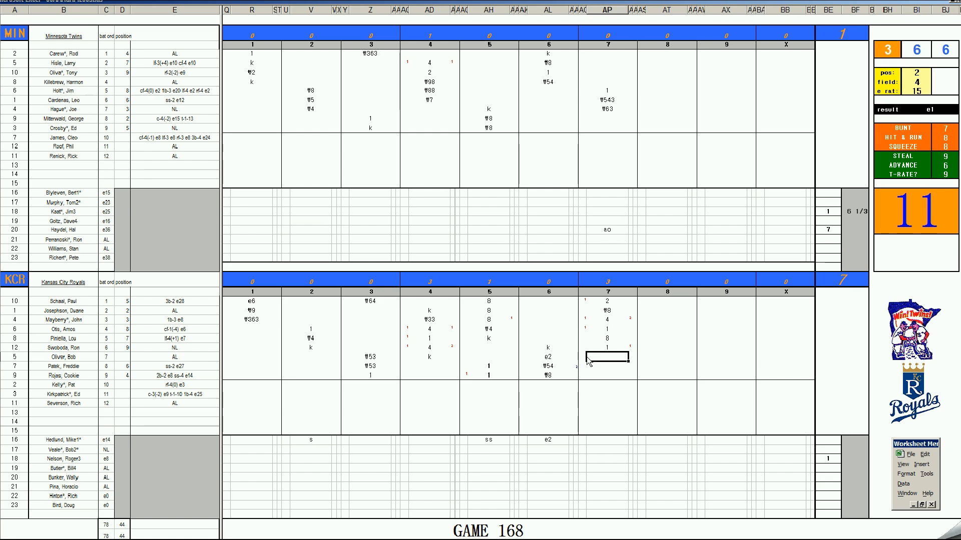
type("#444")
- Reroll the dice and record ₩63, ₩8 and k for Minnesota's eighth, ninth and first batters in inning 8
left_click(660, 121)
key("F9")
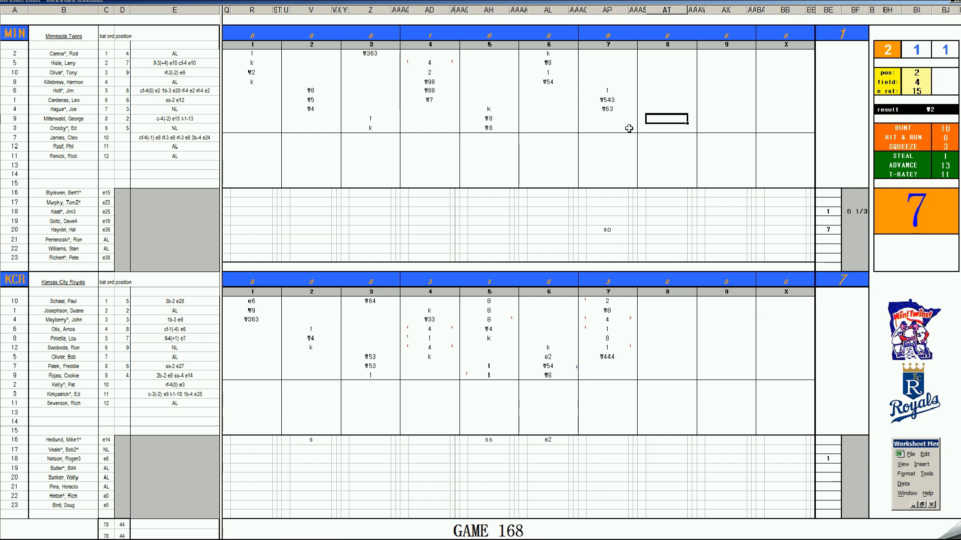
type("#63")
key("Return")
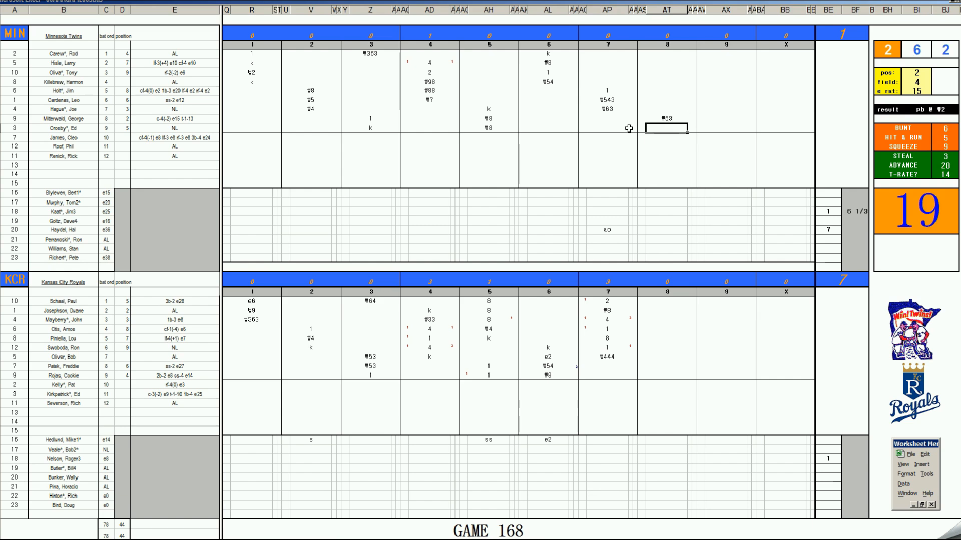
type("#8")
key("Return")
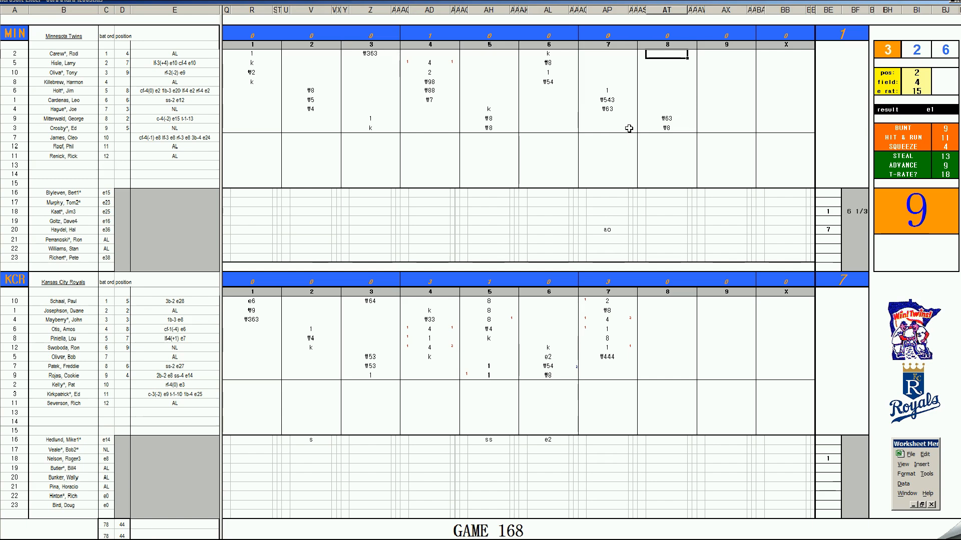
type("k")
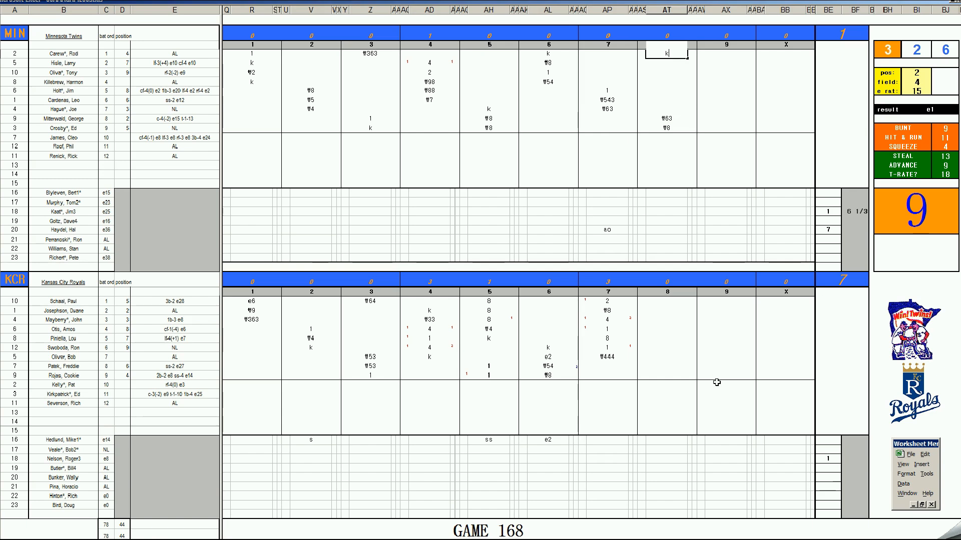
- Record 1 for Kansas City's eighth and ninth batters in inning 8
left_click(663, 367)
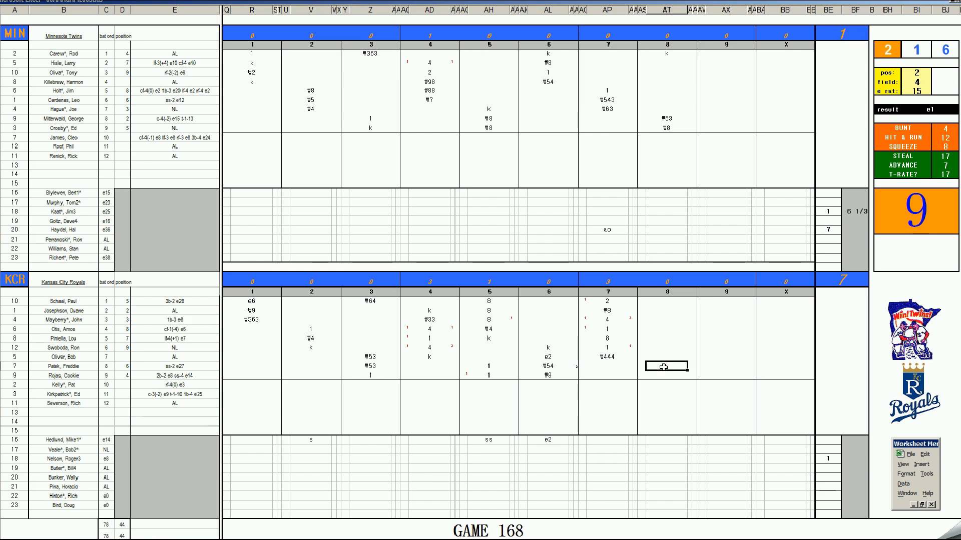
type("1")
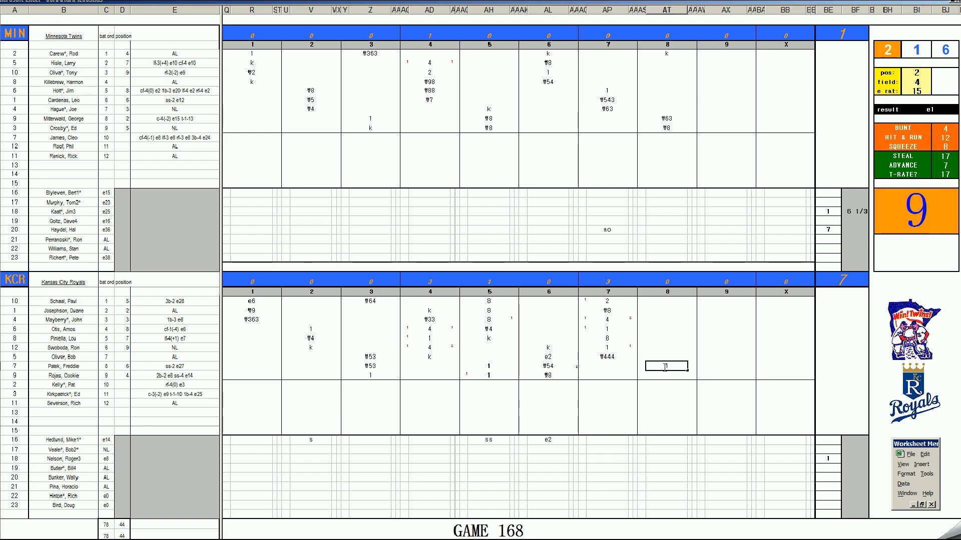
key("Return")
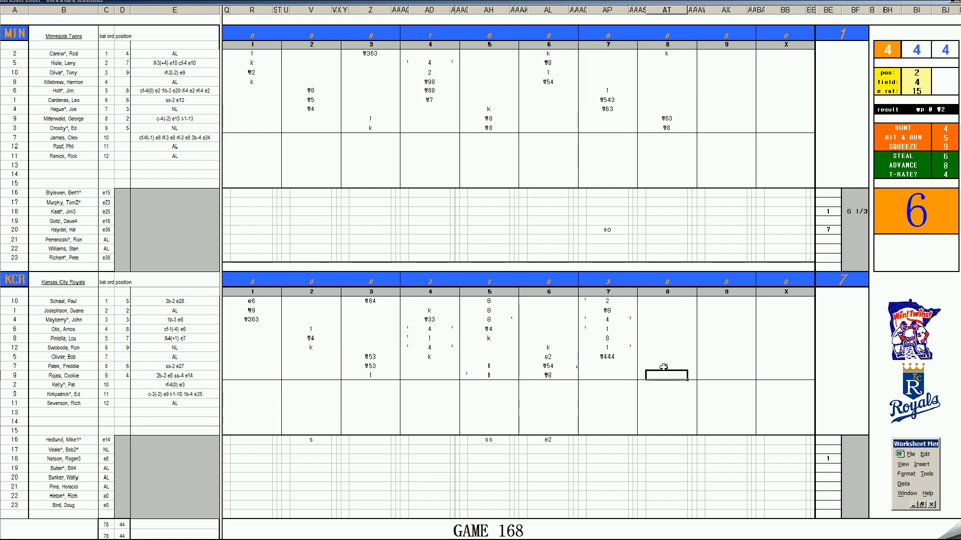
type("1")
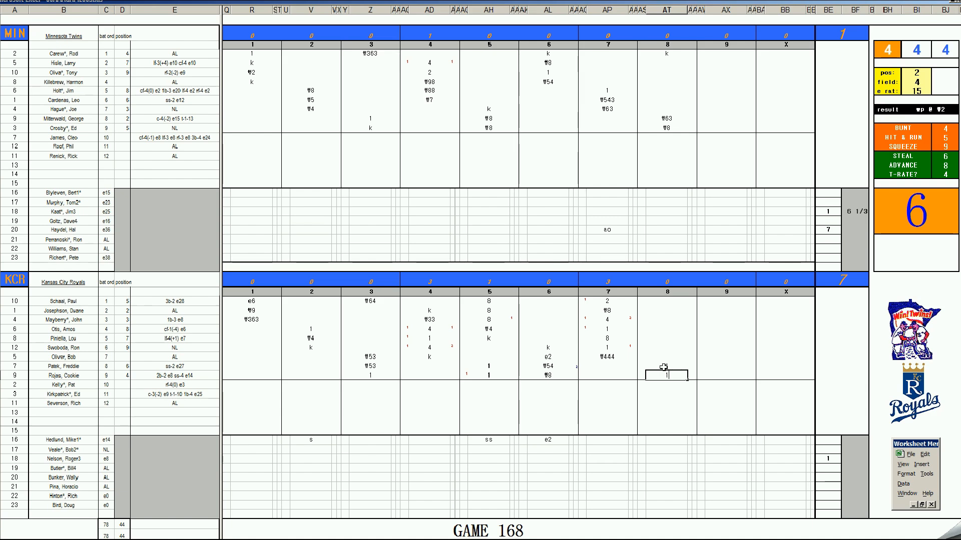
key("Return")
- Record k for Kansas City's first batter in inning 8
key("Up")
key("Up")
key("Up")
key("Up")
key("Up")
key("Up")
key("Up")
key("Up")
key("Up")
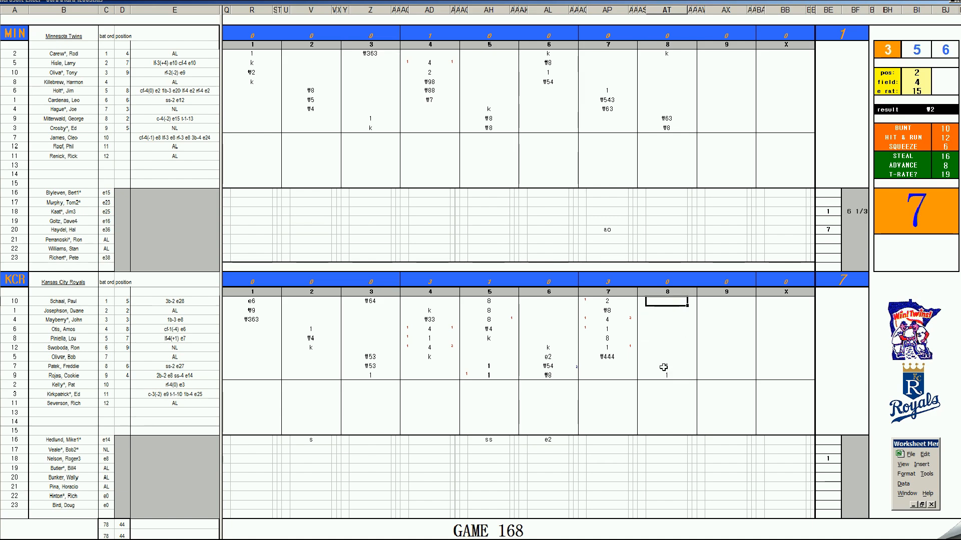
type("k")
key("Return")
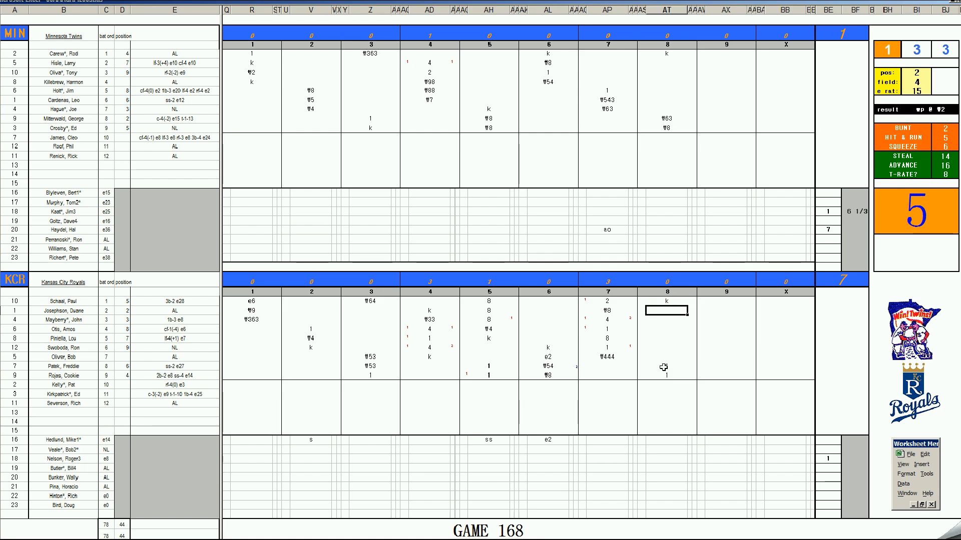
- Record 1 followed by a narrow-column 1 for Kansas City's second batter in inning 8, and a 1 before the eighth batter's entry
key("Left")
key("Left")
key("Down")
key("Down")
key("Down")
key("Down")
key("Down")
key("Down")
type("1")
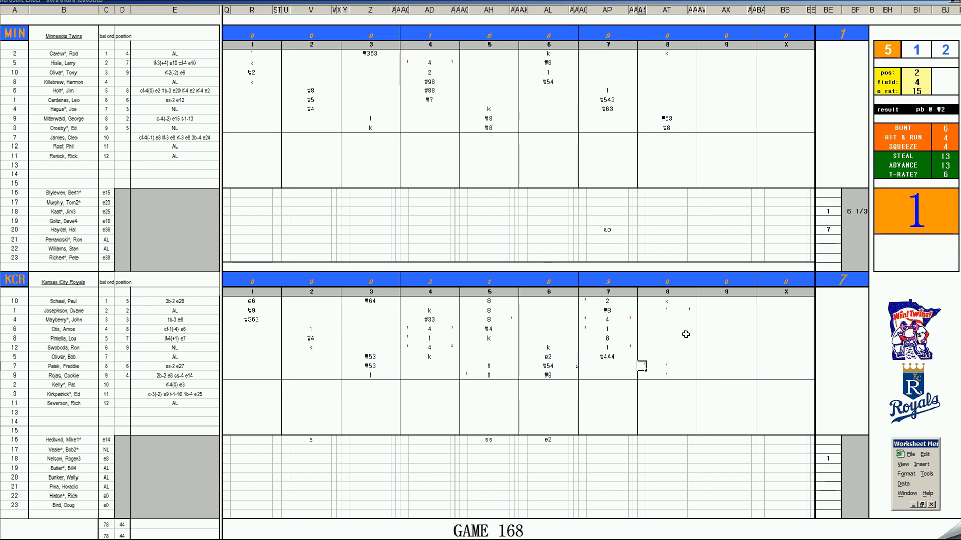
- Record ₩43 followed by a narrow-column 1 for Kansas City's third batter in inning 8, and a 1 before the ninth batter's entry
left_click(668, 319)
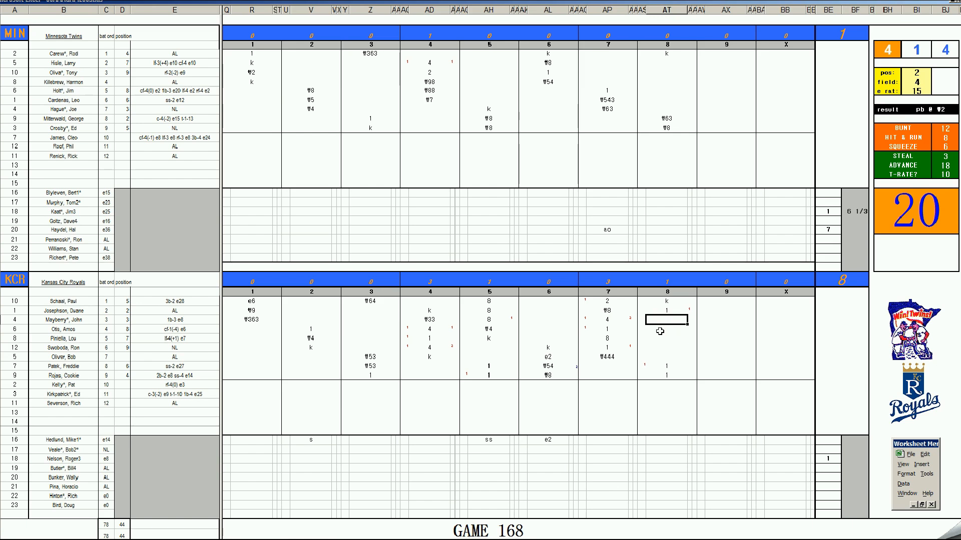
type("#43")
key("Return")
key("Left")
key("Down")
key("Down")
key("Down")
key("Down")
key("Down")
key("Down")
type("1")
key("Return")
- Record k for Kansas City's fourth batter in inning 8
key("Up")
key("Up")
key("Up")
key("Up")
key("Up")
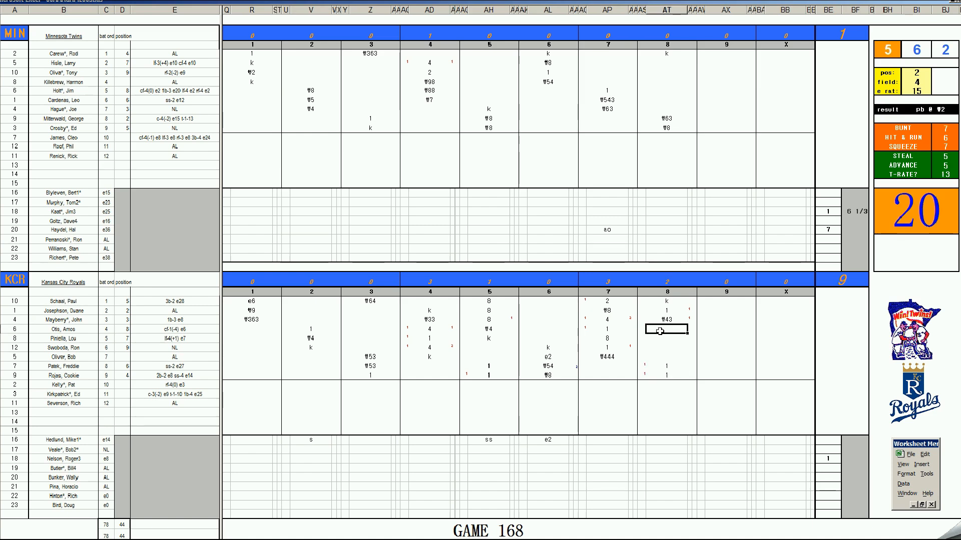
type("k")
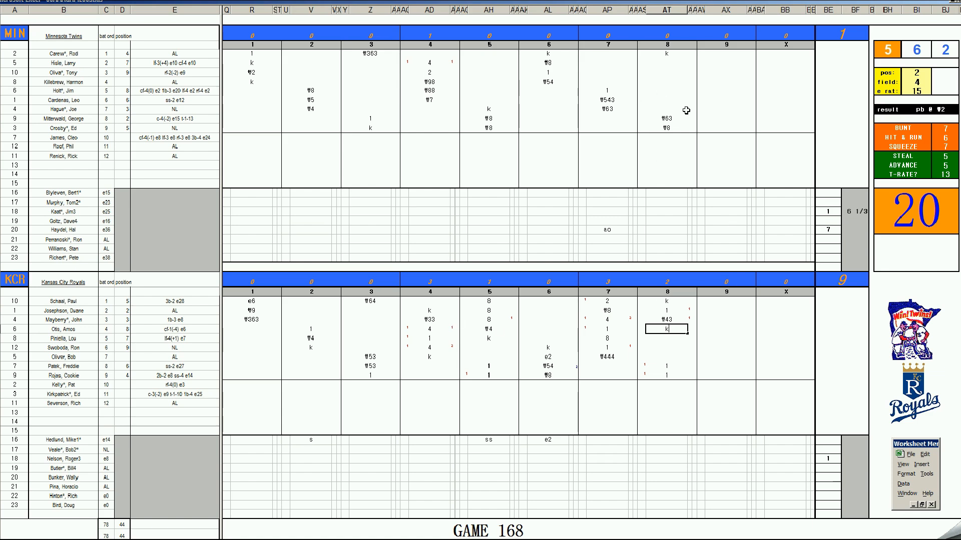
- Set the fielding lookup to position 8, field 1 and e rating 6, and record ₩8 for Minnesota's second batter in inning 9
left_click(720, 62)
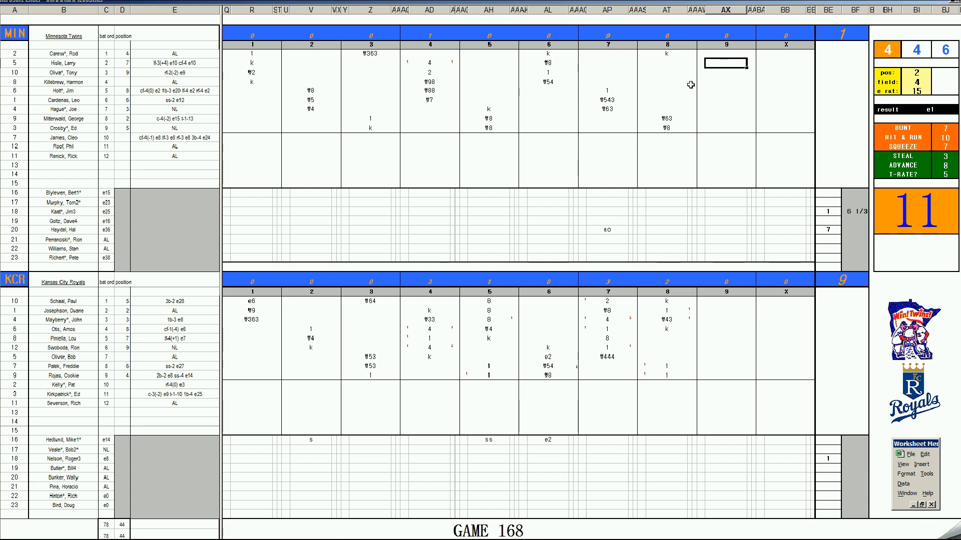
key("ctrl+f")
type("8")
key("Return")
type("1")
key("Return")
type("6")
key("Return")
left_click(723, 64)
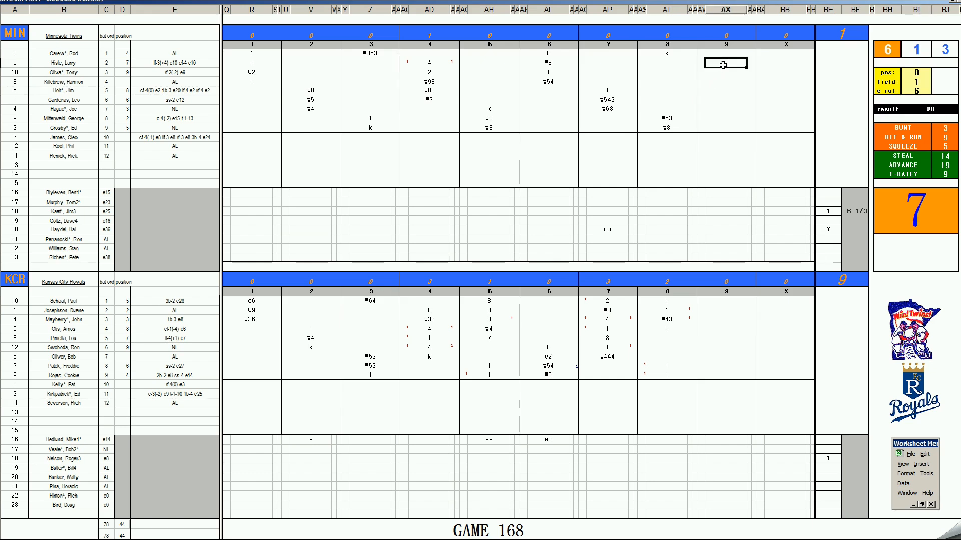
type("#8")
key("Return")
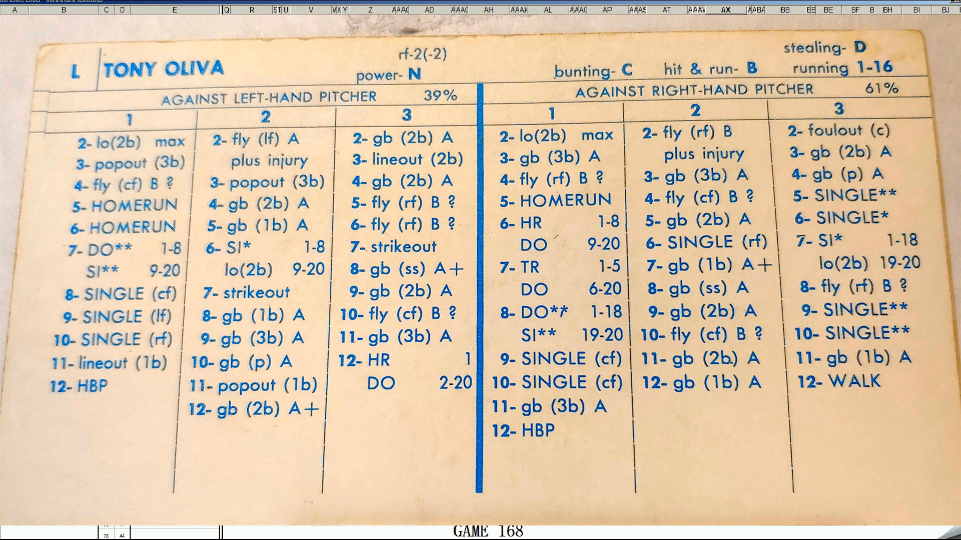
- Record 4 for Minnesota's third batter in inning 9, with a narrow-column 1 on both sides of the entry
type("4")
key("Right")
type("1")
key("Left")
key("Left")
type("1")
key("Right")
key("Down")
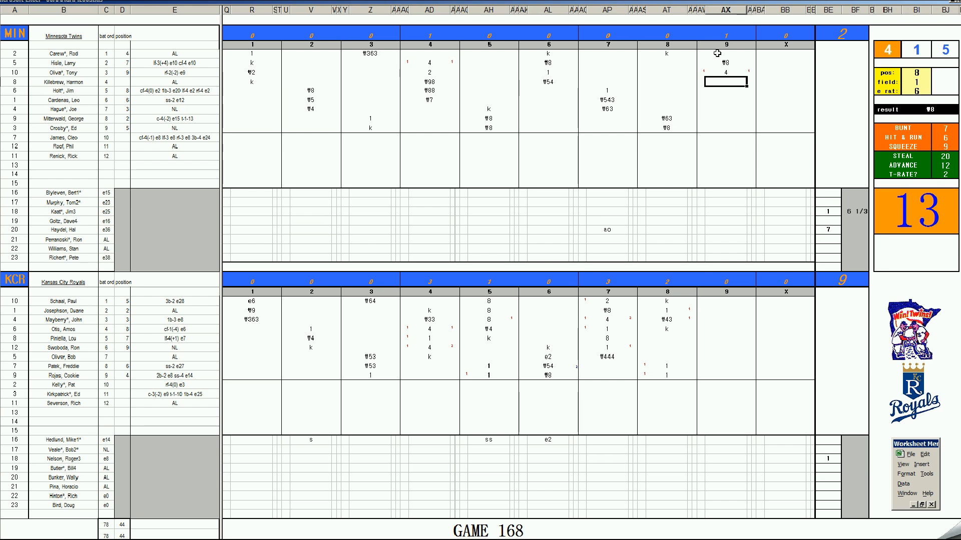
- Record k, 1 and ₩16 for Minnesota's fourth, fifth and sixth batters in inning 9
type("k")
key("Down")
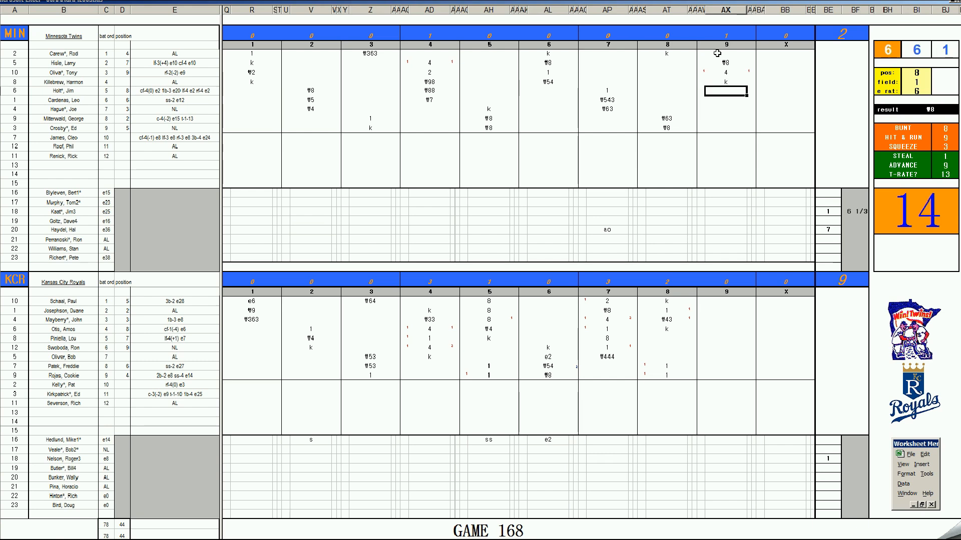
type("1")
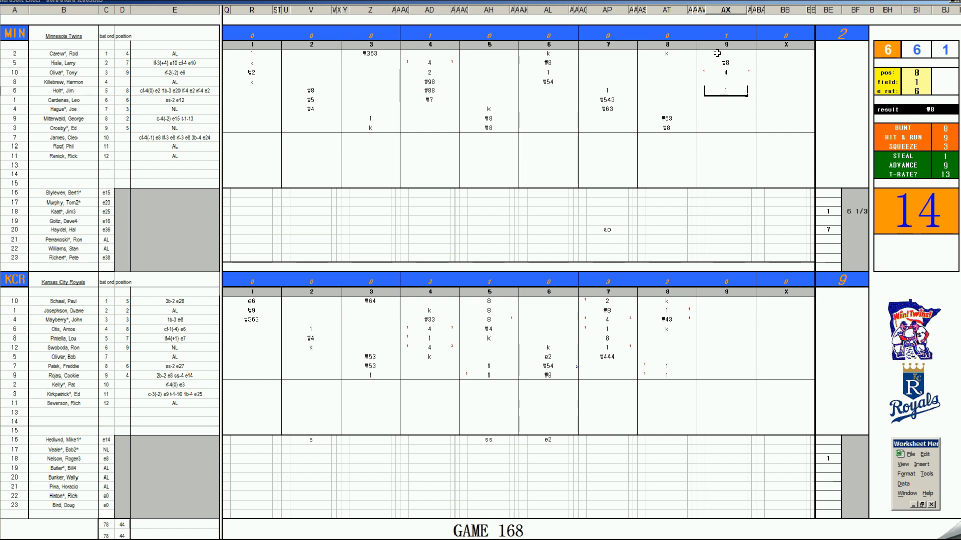
key("Return")
type("#16")
key("Return")
- Set the innings pitched to 1 2/3 for Minnesota's pitcher 20 and to 9 for Kansas City's pitcher 18
left_click(842, 232)
type("1 2/3")
key("Return")
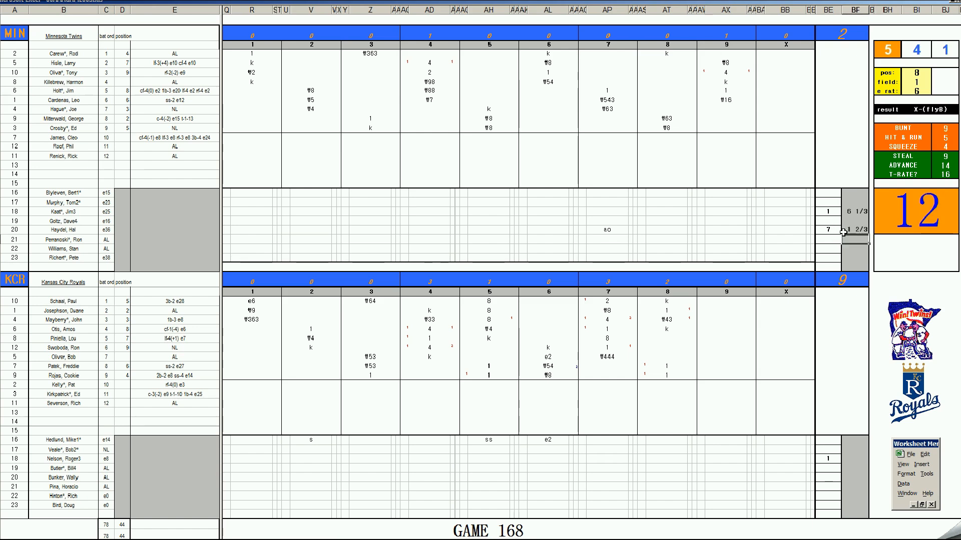
left_click(848, 459)
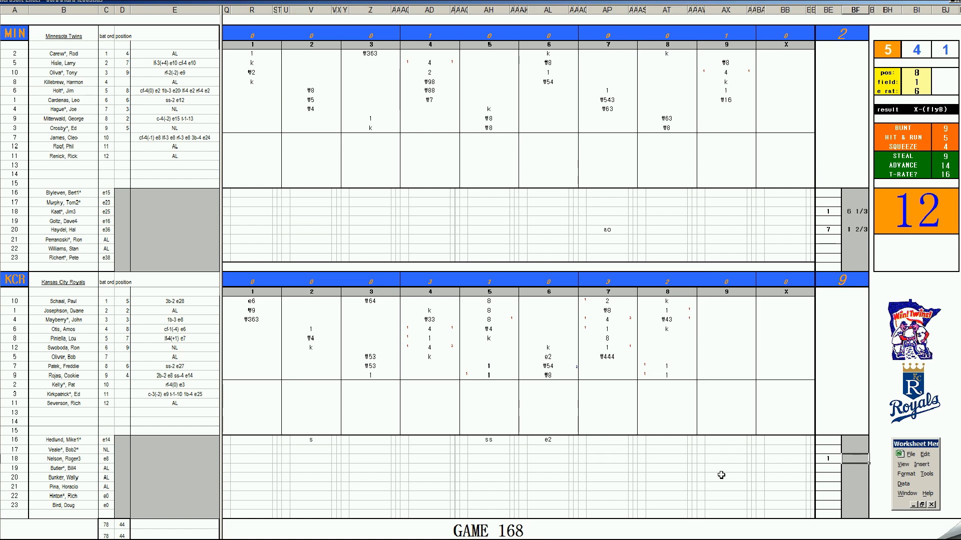
type("9")
key("Return")
- Show the stat totals and give Kansas City's pitcher 18 1 win, 8 hits, 2 runs, 2 earned runs, 7 strikeouts and 1 in the last column
left_click(179, 479)
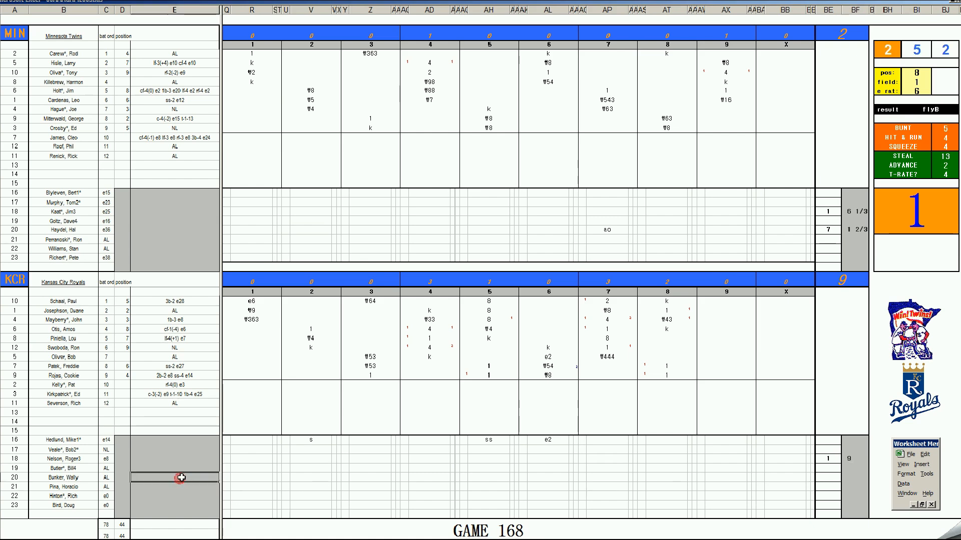
key("ctrl+e")
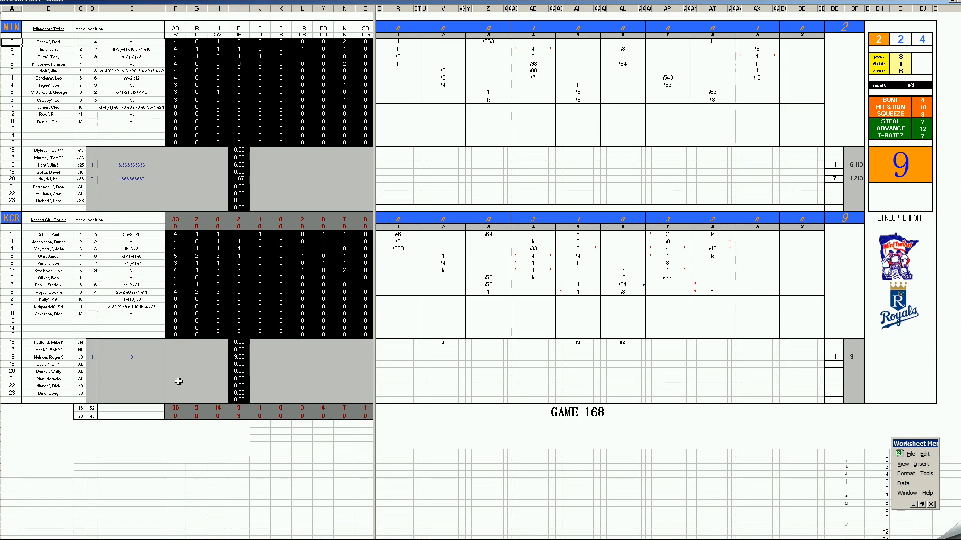
left_click(168, 357)
type("1")
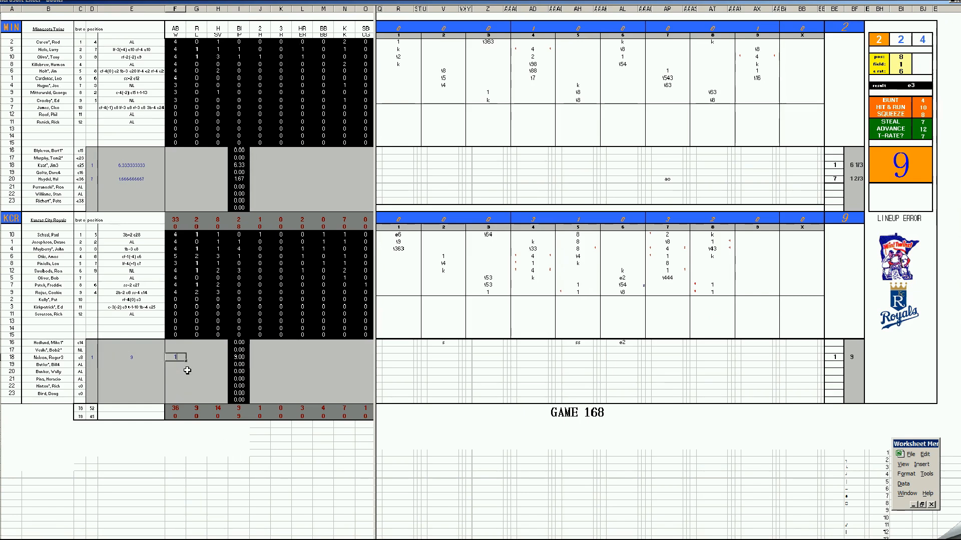
key("Tab")
key("Tab")
key("Tab")
key("Tab")
type("8")
key("Tab")
type("2")
key("Tab")
type("2")
key("Tab")
key("Tab")
type("7")
key("Tab")
type("1")
key("Tab")
- Enter 2 hits, 1 run, 1 earned run and 1 walk for Minnesota's pitcher 20
key("Home")
key("Tab")
key("Tab")
key("Tab")
key("Tab")
key("Tab")
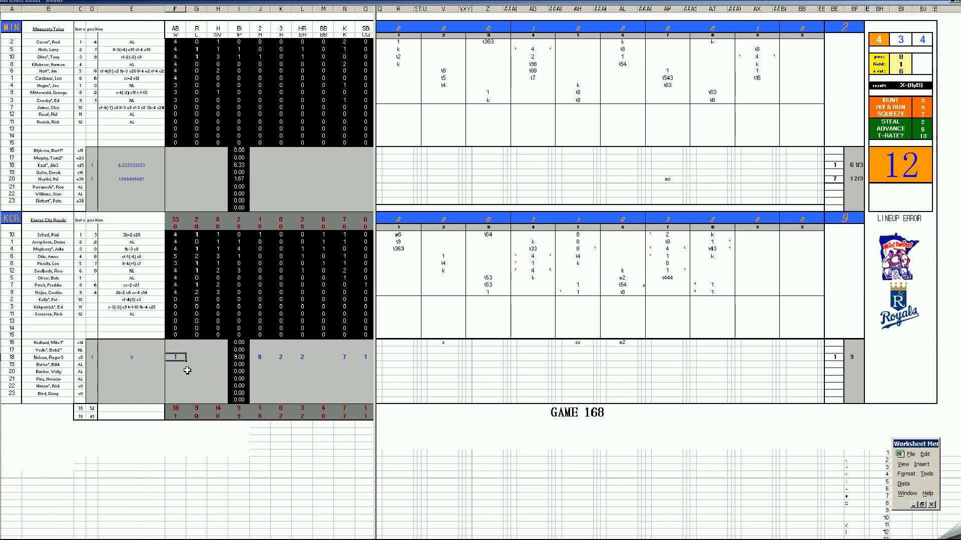
key("Left")
key("Left")
key("Right")
key("Right")
key("Left")
key("Up")
key("Up")
key("Up")
key("Up")
key("Up")
key("Up")
key("Up")
key("Up")
key("Up")
key("Up")
key("Up")
key("Up")
key("Up")
key("Up")
key("Up")
key("Up")
key("Up")
key("Up")
key("Up")
key("Up")
key("Right")
key("Right")
key("Right")
key("Right")
key("Right")
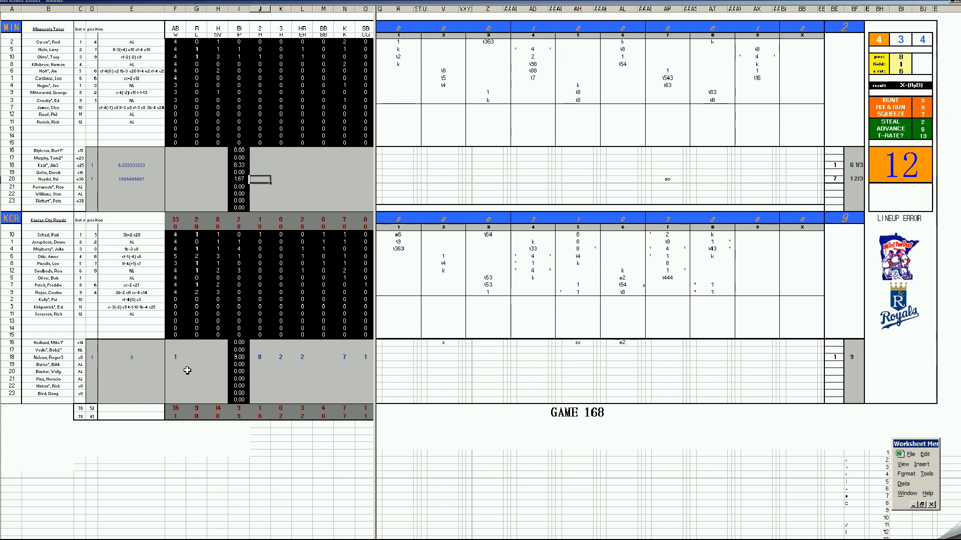
type("2")
key("Right")
type("1")
key("Right")
type("1")
key("Right")
type("1")
key("Return")
- Set the line of Minnesota's pitcher 20 to 5 hits, 3 runs, 3 earned runs and 2 strikeouts
key("Up")
key("Left")
key("Left")
key("Left")
type("5")
key("Right")
type("3")
key("Right")
type("3")
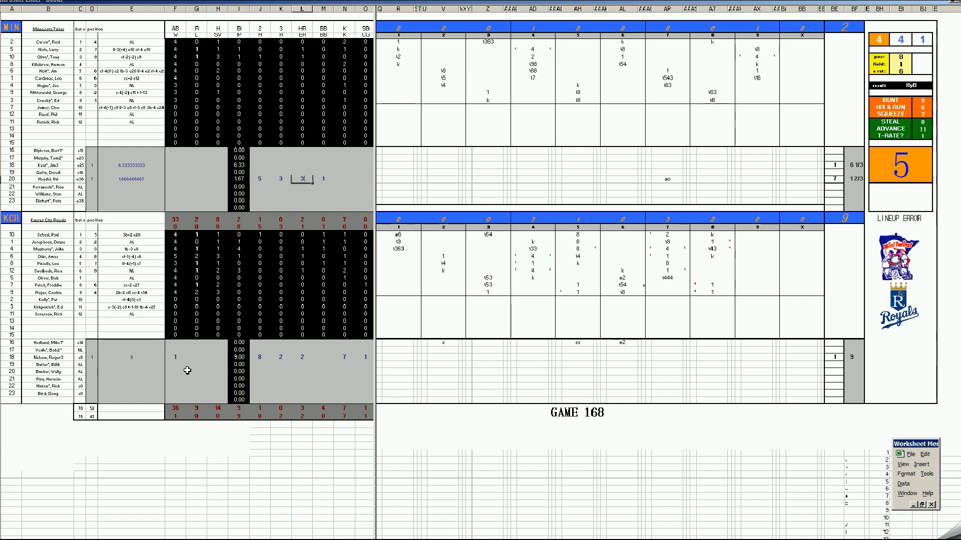
key("Right")
key("Right")
type("2")
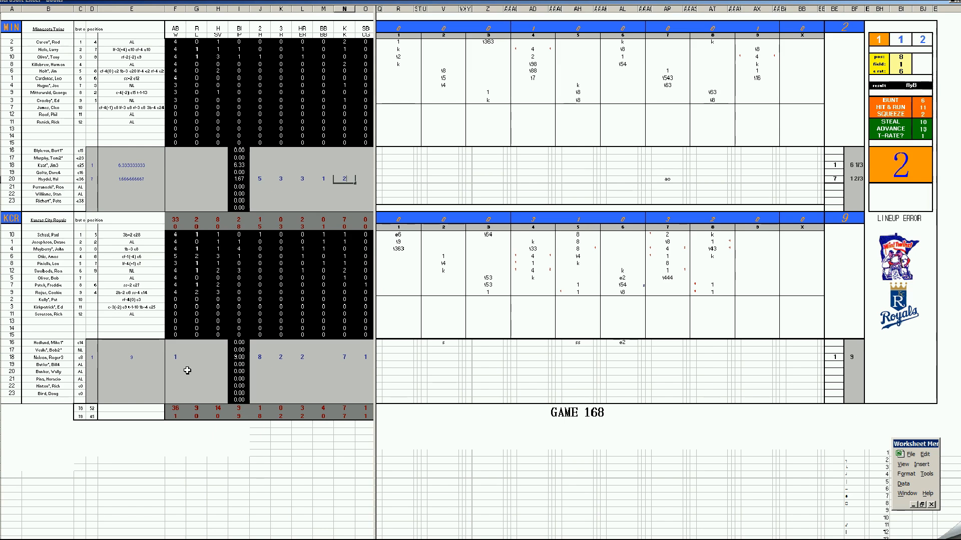
- Charge Minnesota's pitcher 18 with 1 loss
key("Left")
key("Left")
key("Left")
key("Left")
key("Up")
key("Up")
key("Left")
key("Left")
key("Left")
type("1")
- Enter 9 hits, 6 runs, 6 earned runs, 3 walks and 5 strikeouts for Minnesota's pitcher 18
key("Right")
key("Right")
key("Right")
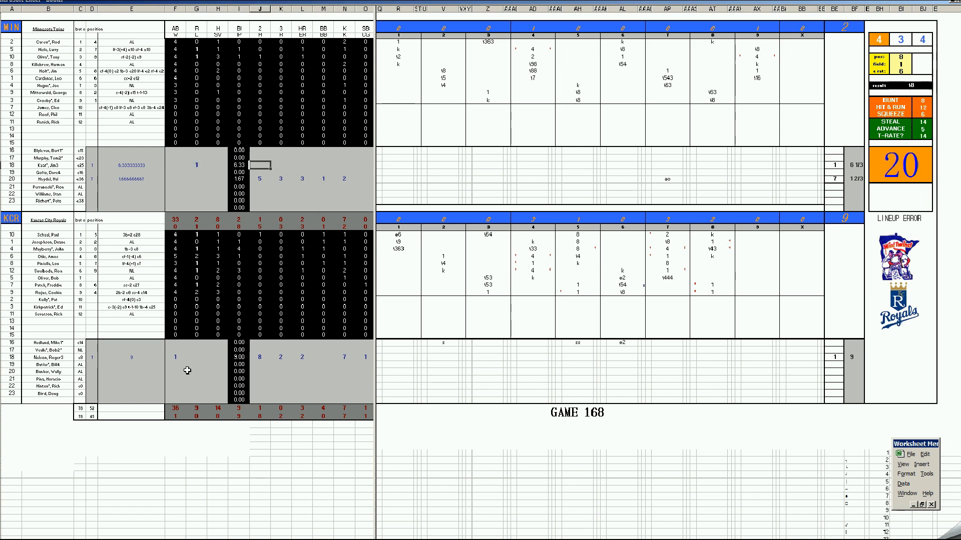
type("9")
key("Right")
type("6")
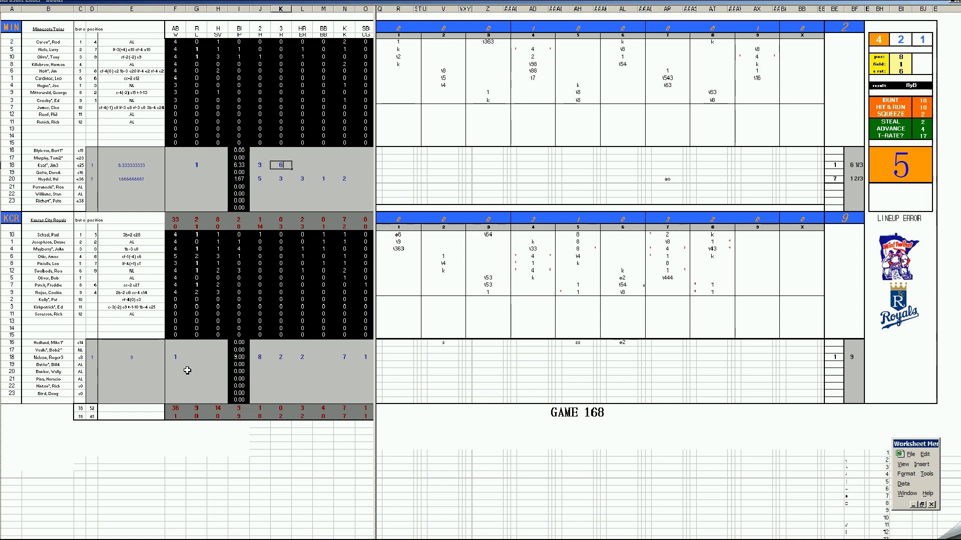
key("Tab")
type("6")
key("Tab")
type("3")
key("Tab")
type("5")
key("Down")
key("Left")
key("Left")
key("Left")
key("Left")
key("Left")
key("Left")
key("Left")
key("Left")
key("Down")
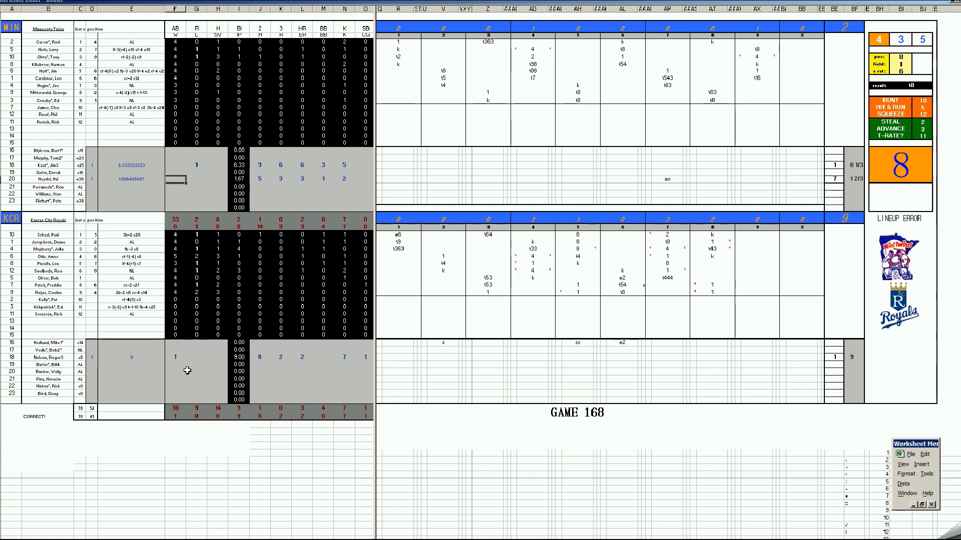
- Save the scored game workbook under the file name 36minkcr.xls
key("ctrl+s")
left_click(657, 213)
left_click(684, 330)
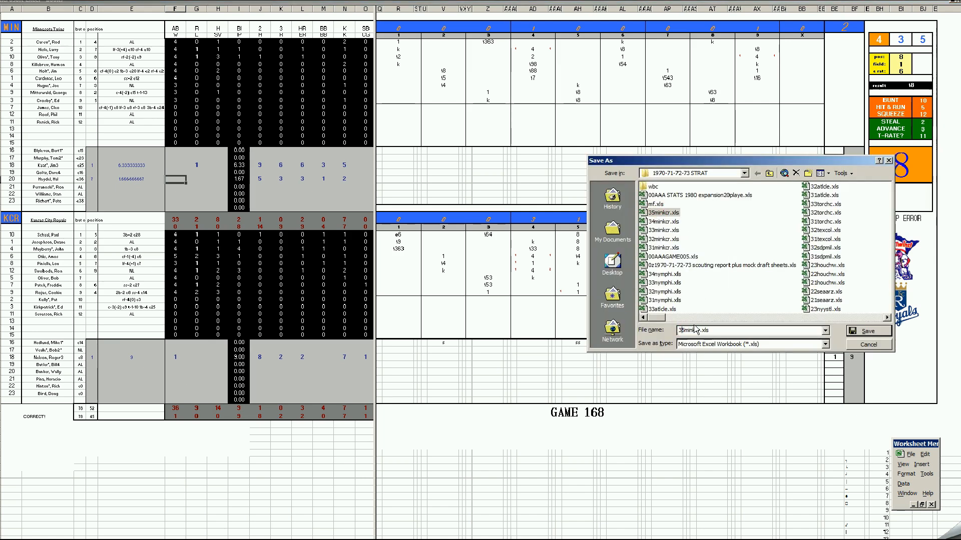
key("BackSpace")
type("6")
key("Return")
- Save the workbook again as mf.xls, replacing the existing file
key("F12")
type("mf")
key("Return")
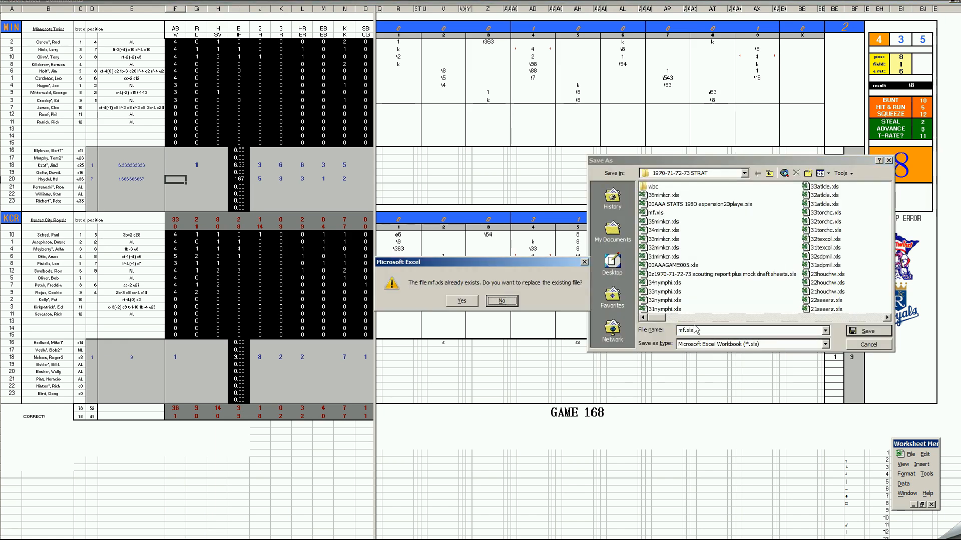
key("y")
- Switch to the league stats workbook and paste Minnesota's copied work-area stats into the team's Game 15 block
key("ctrl+m")
key("n")
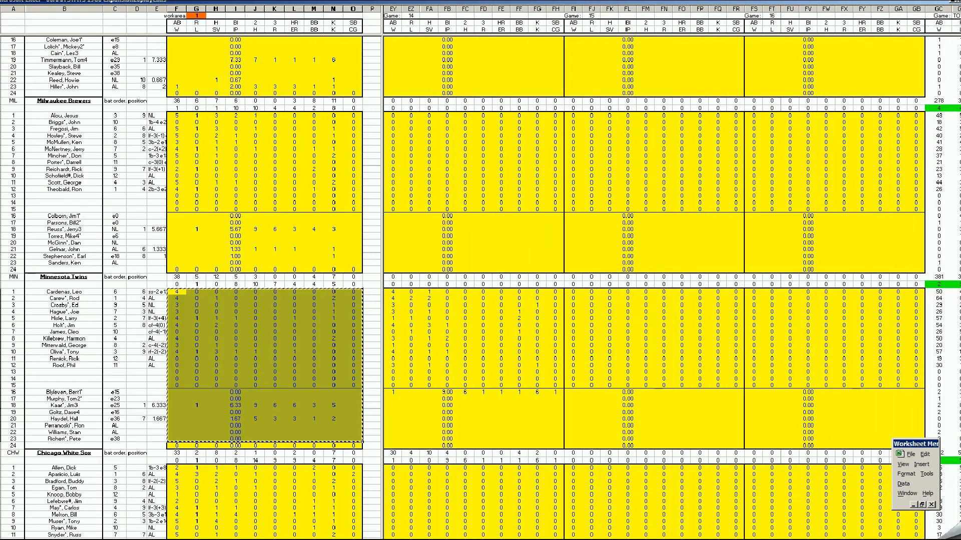
right_click(575, 294)
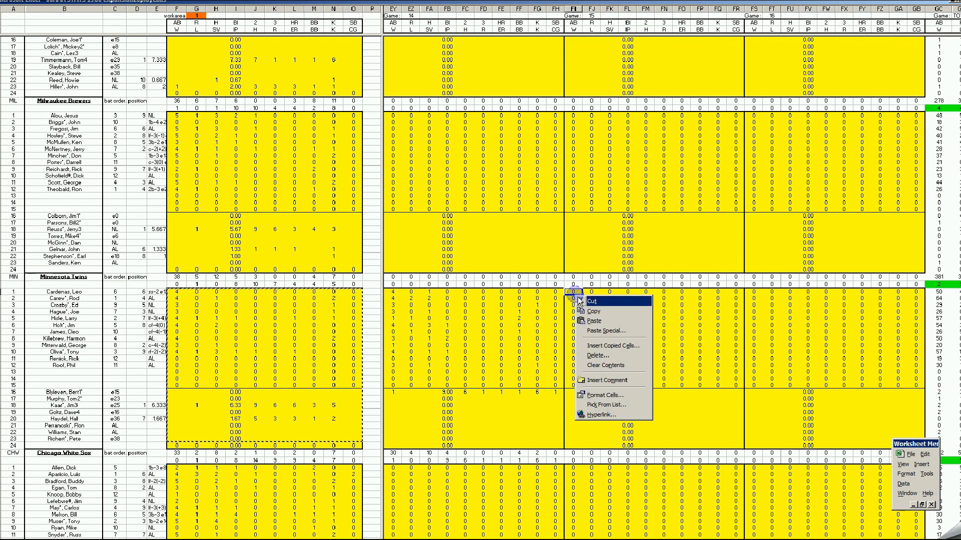
left_click(590, 323)
left_click(344, 366)
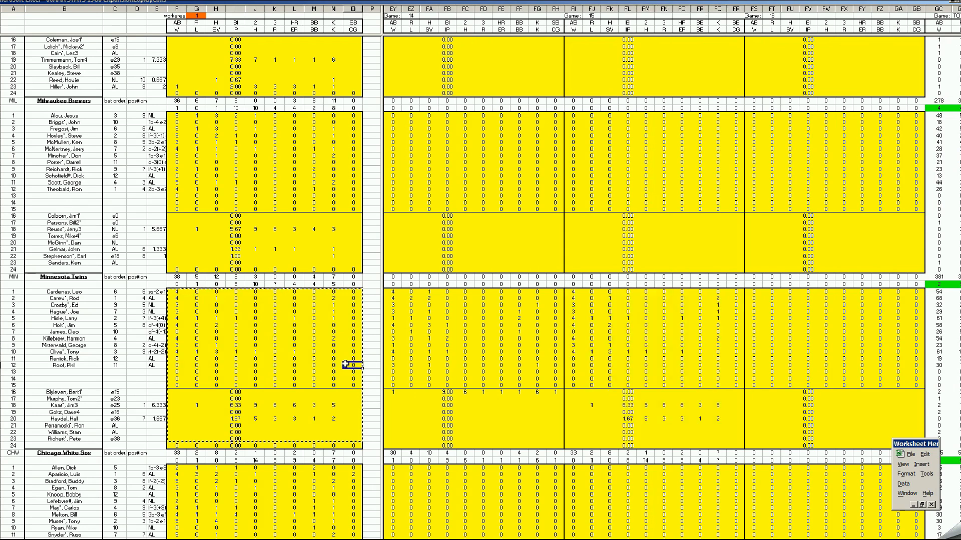
- Copy the Kansas City Royals' work-area stats into the team's Game 14 block
key("ctrl+k")
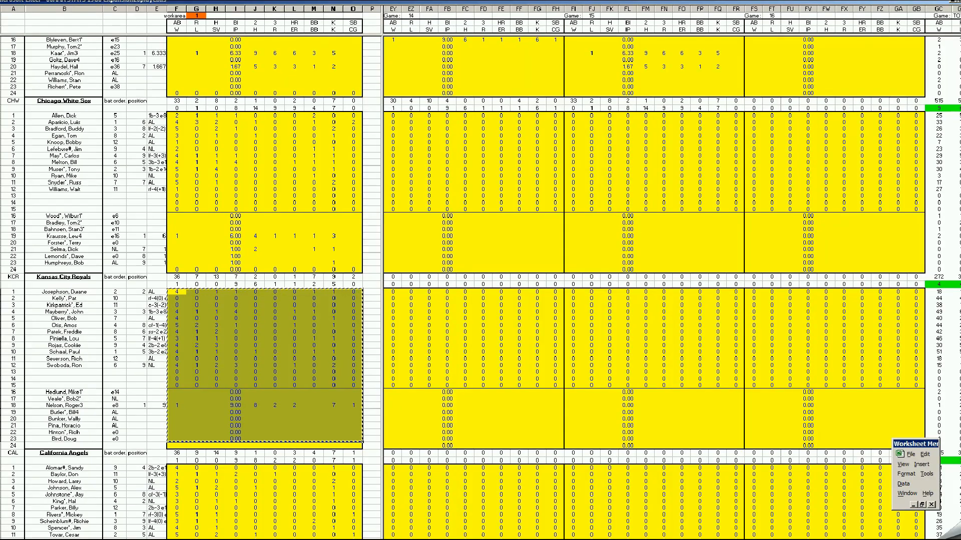
left_click(390, 539)
double_click(390, 539)
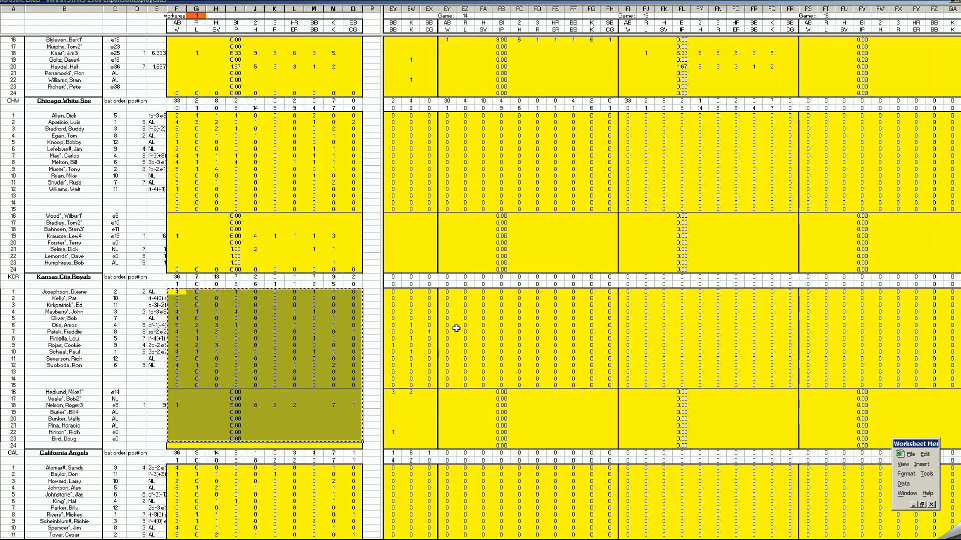
right_click(447, 295)
left_click(469, 324)
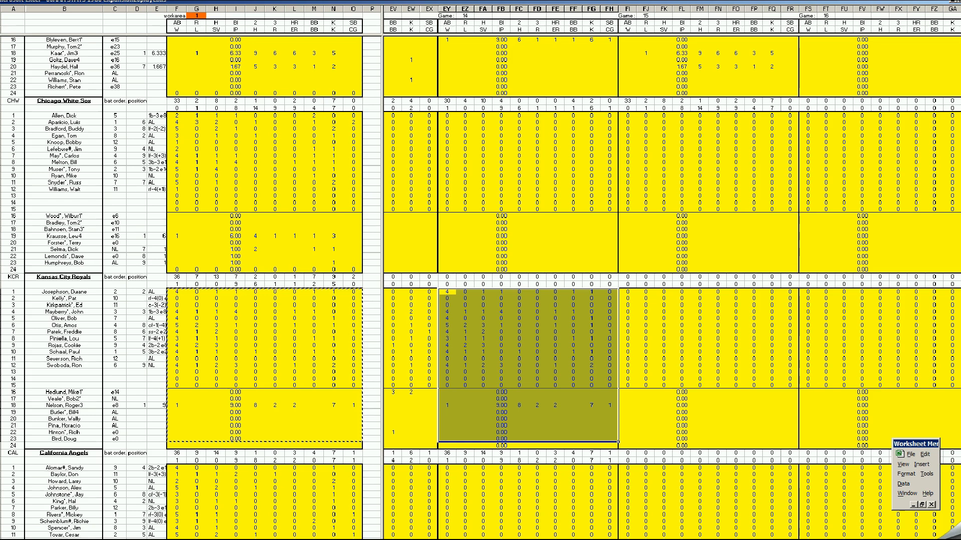
- Calculate 14/53 in a spare cell beside Kansas City's season totals and clear it again
scroll(672, 288, "right", 9)
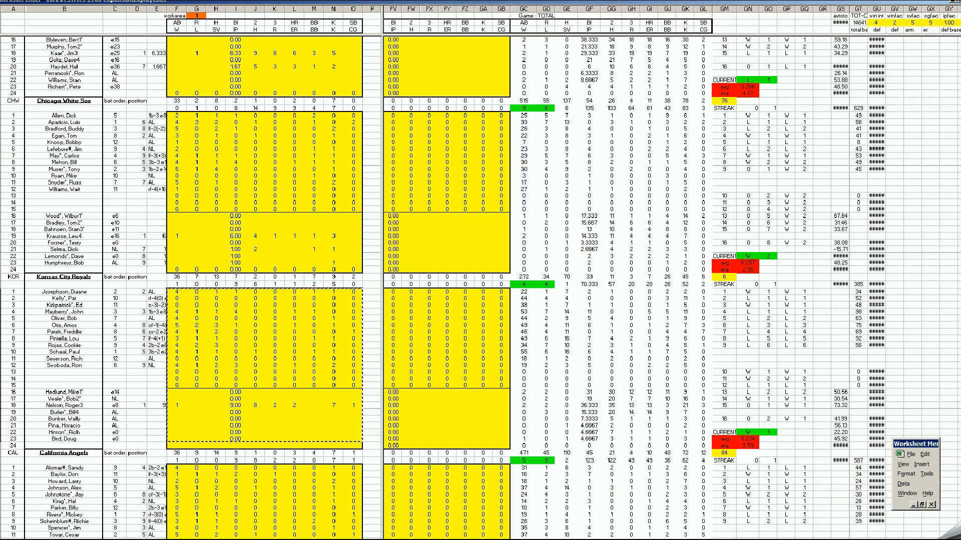
scroll(560, 476, "right", 5)
left_click(402, 414)
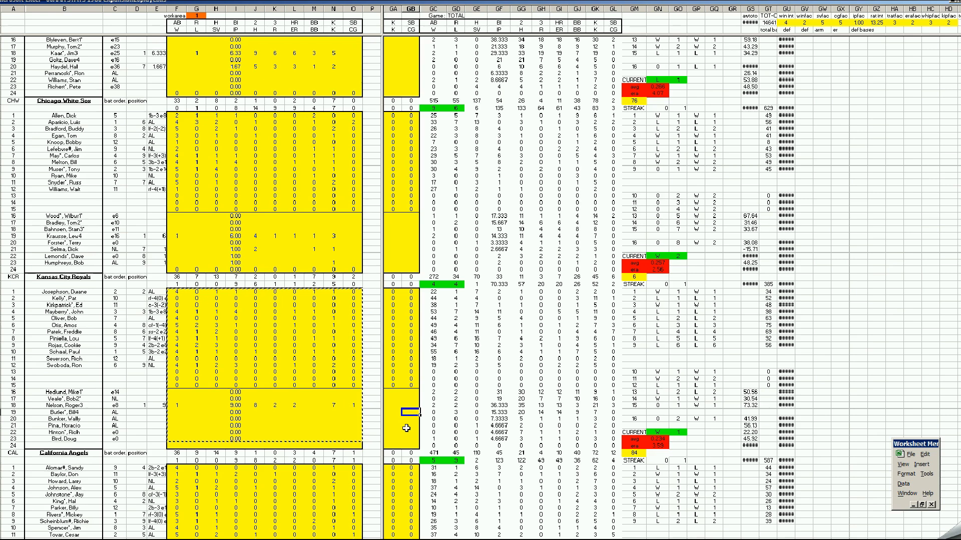
scroll(405, 428, "down", 3)
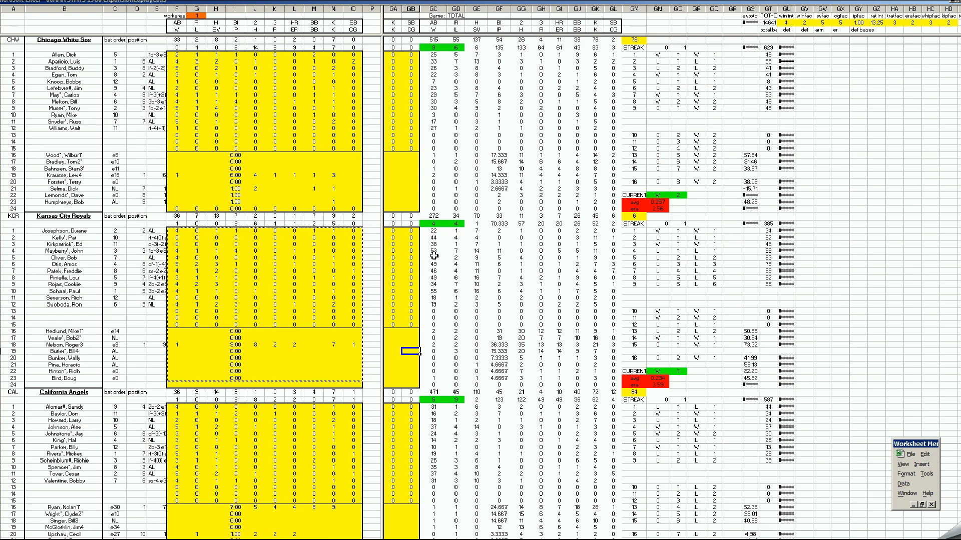
left_click_drag(406, 338, 405, 344)
key("Left")
key("Right")
type("+14/")
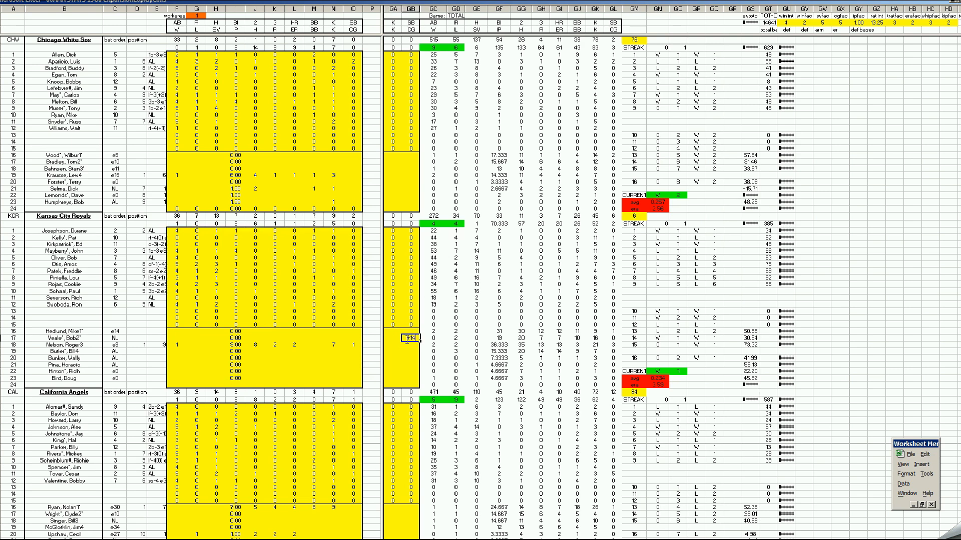
type("53")
key("Return")
key("Up")
key("Delete")
- Calculate 16/55 and 11/49 in spare cells beside Kansas City's pitching totals
type("+16/55")
key("Return")
key("Delete")
key("Down")
key("Down")
type("+11/49")
key("Return")
left_click(399, 307)
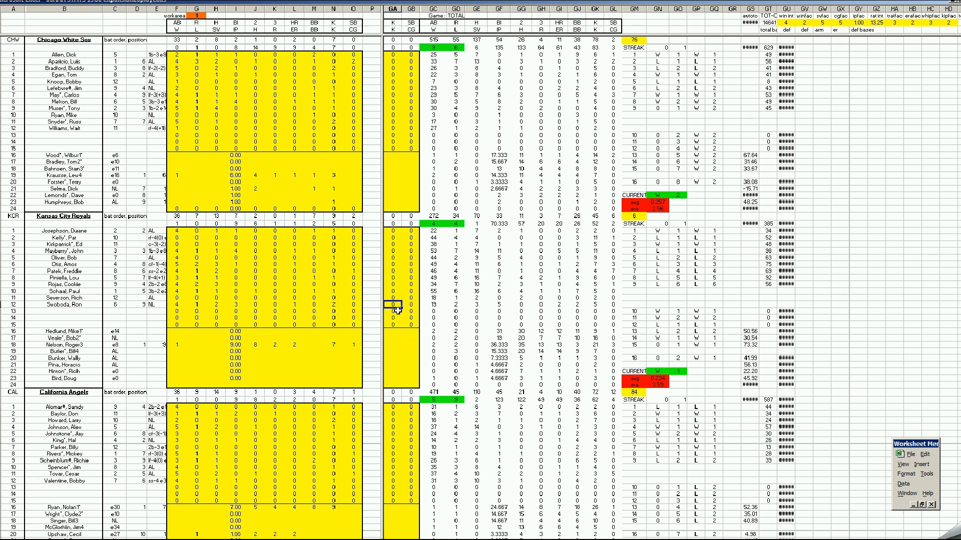
- Enter 0.393 and .368 in turn in spare cells beside Minnesota's season pitching totals, clearing each entry
scroll(400, 307, "up", 16)
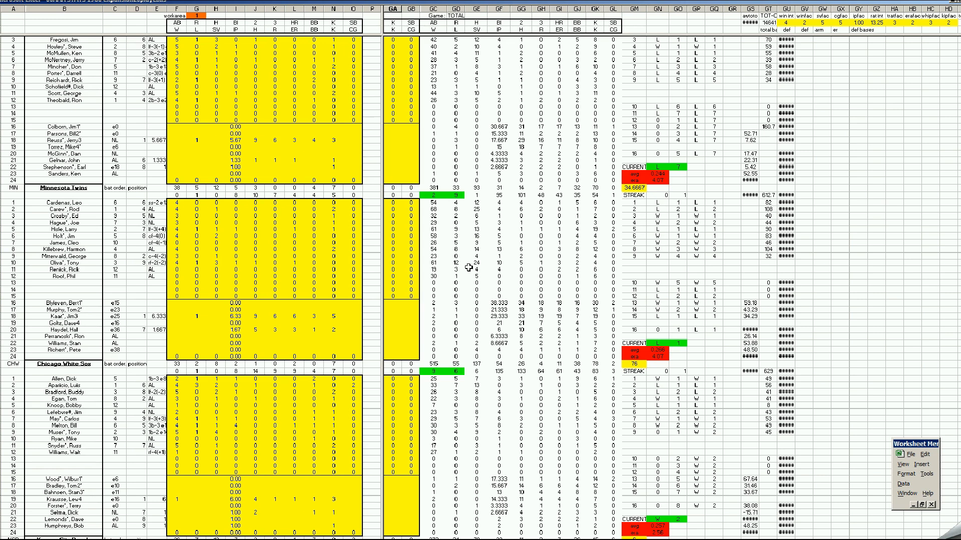
left_click(410, 309)
type("0.393")
key("Return")
key("Up")
key("Delete")
left_click(407, 331)
left_click(411, 316)
type(".368")
key("Return")
key("Up")
key("Delete")
- Check the league-wide batting and pitching totals below the San Francisco Giants block
left_click(397, 332)
key("Right")
key("Up")
key("Page_Down")
key("Page_Down")
key("Page_Down")
key("Page_Down")
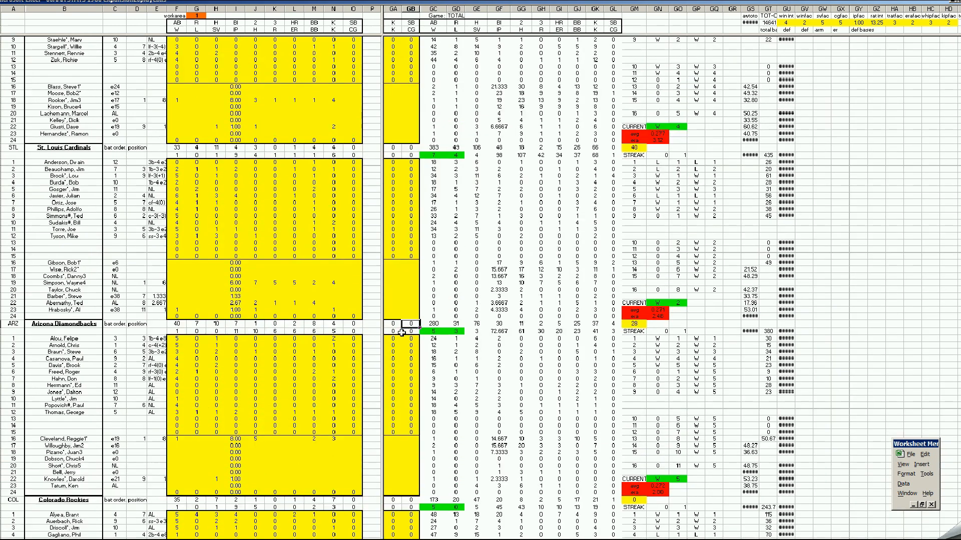
key("Page_Down")
key("Page_Down")
key("Page_Up")
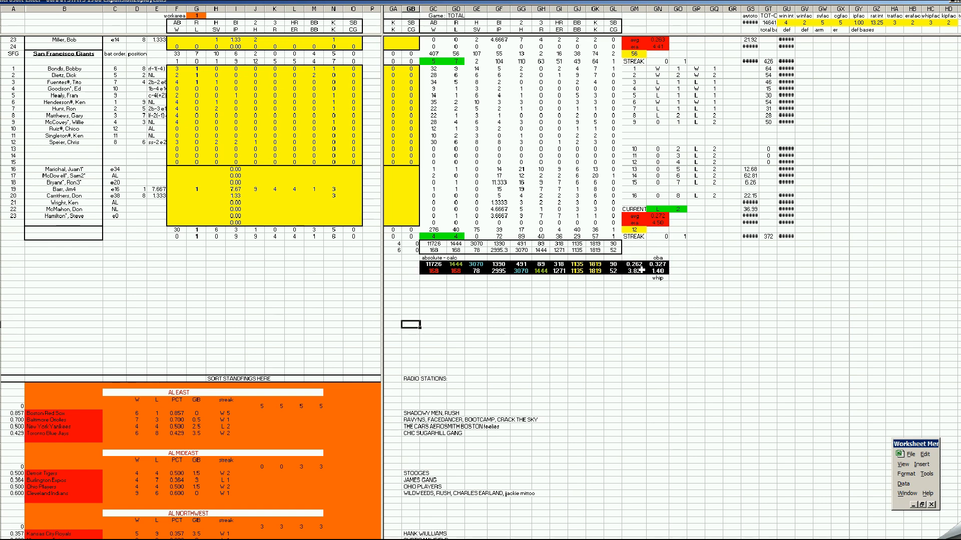
left_click(594, 284)
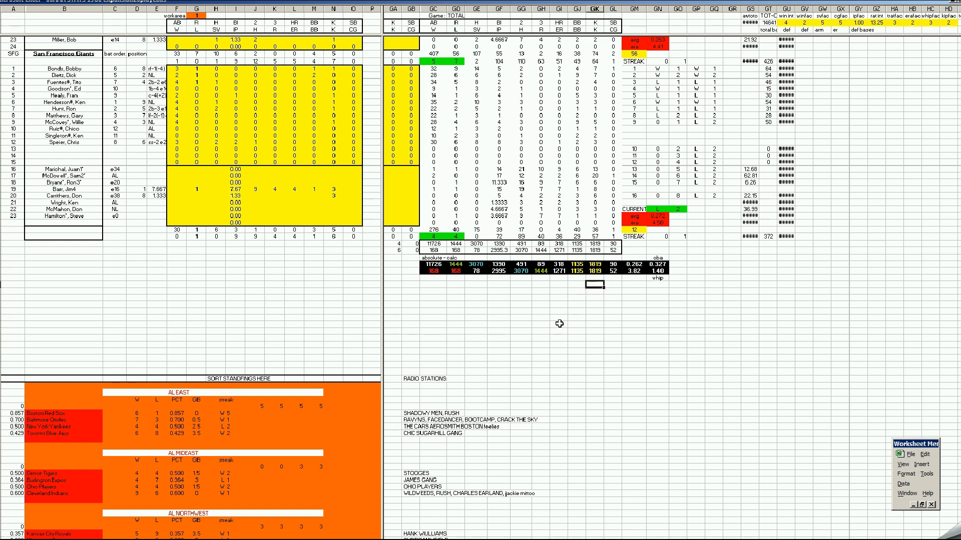